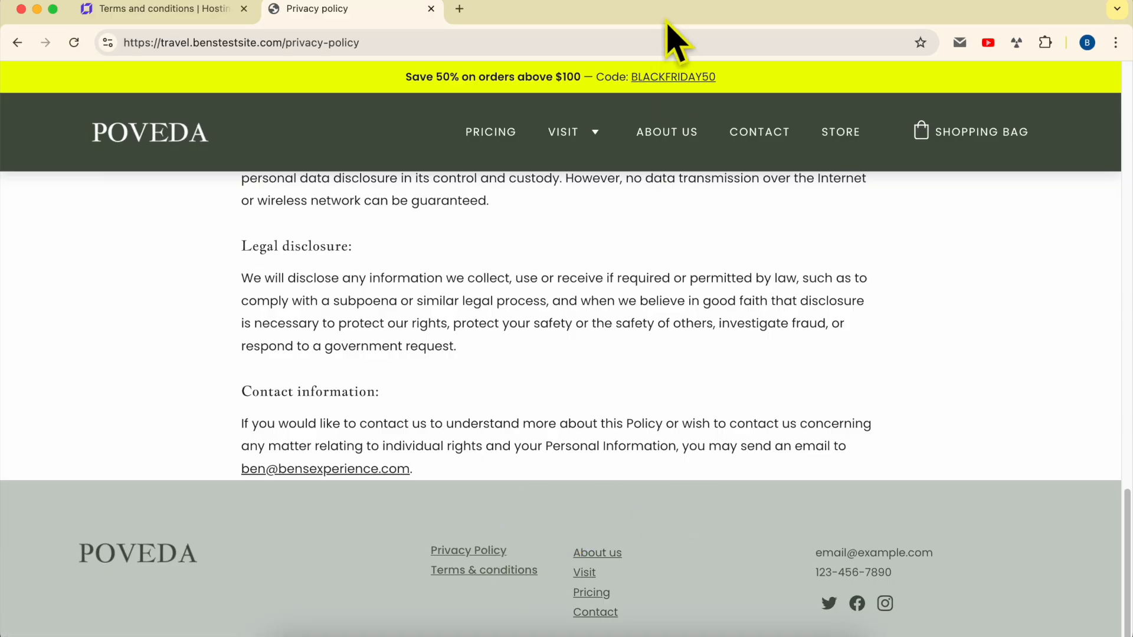
# Step: Close the published privacy policy page and open travel.benstestsite.com for editing from the Hostinger websites list
pyautogui.press('super+w')
pyautogui.moveTo(164, 42); pyautogui.dragTo(267, 42)
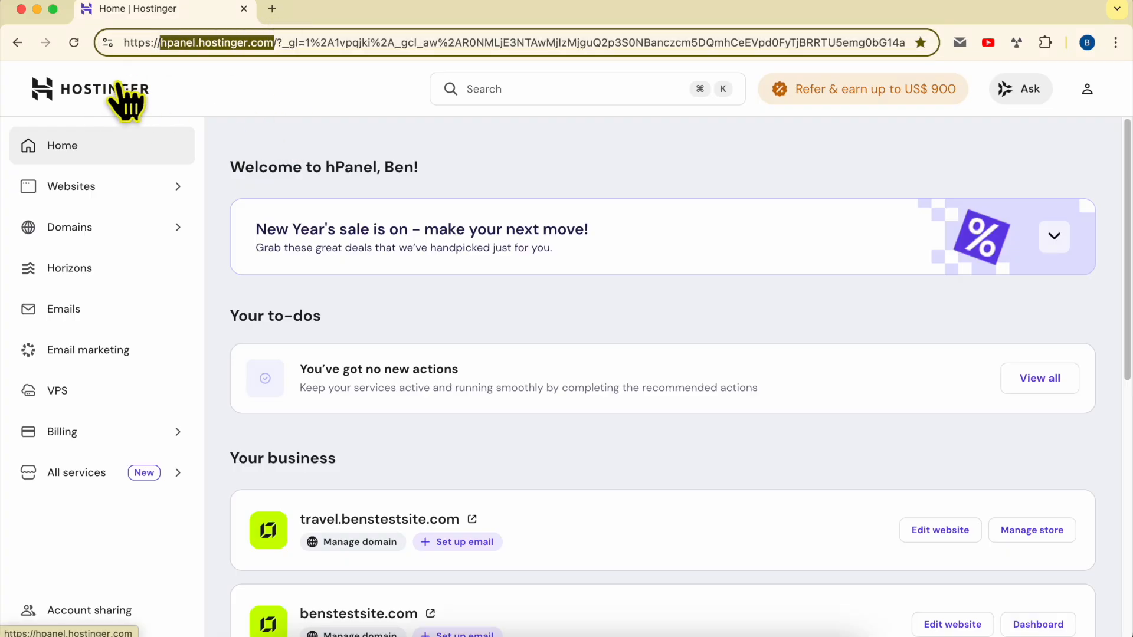
pyautogui.click(112, 197)
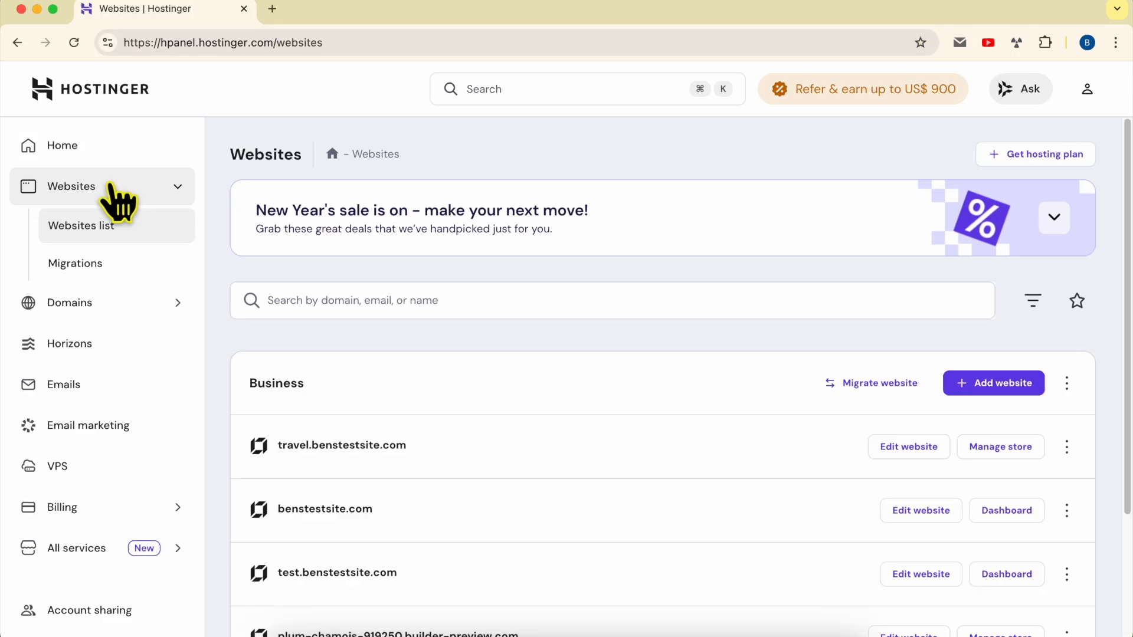
pyautogui.tripleClick(475, 448)
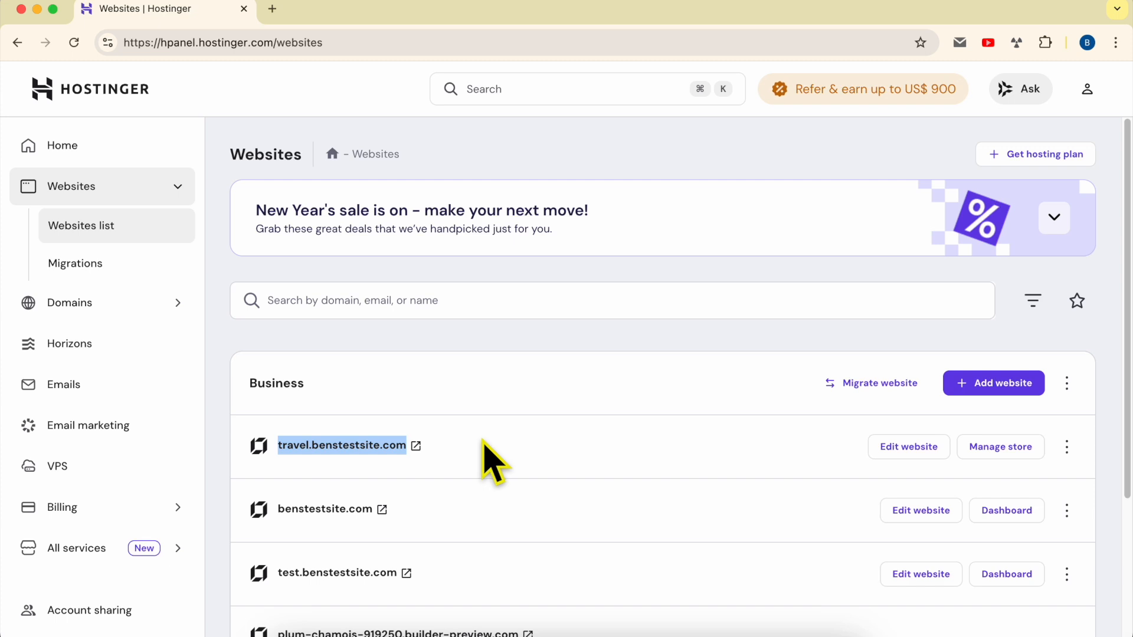
pyautogui.click(489, 440)
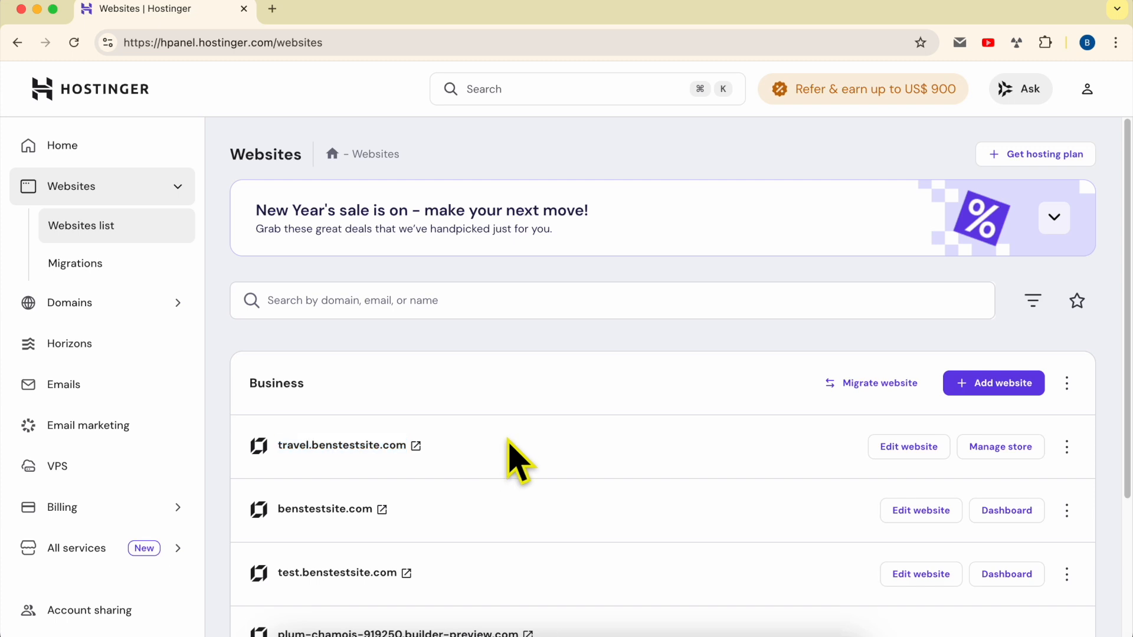
pyautogui.click(898, 472)
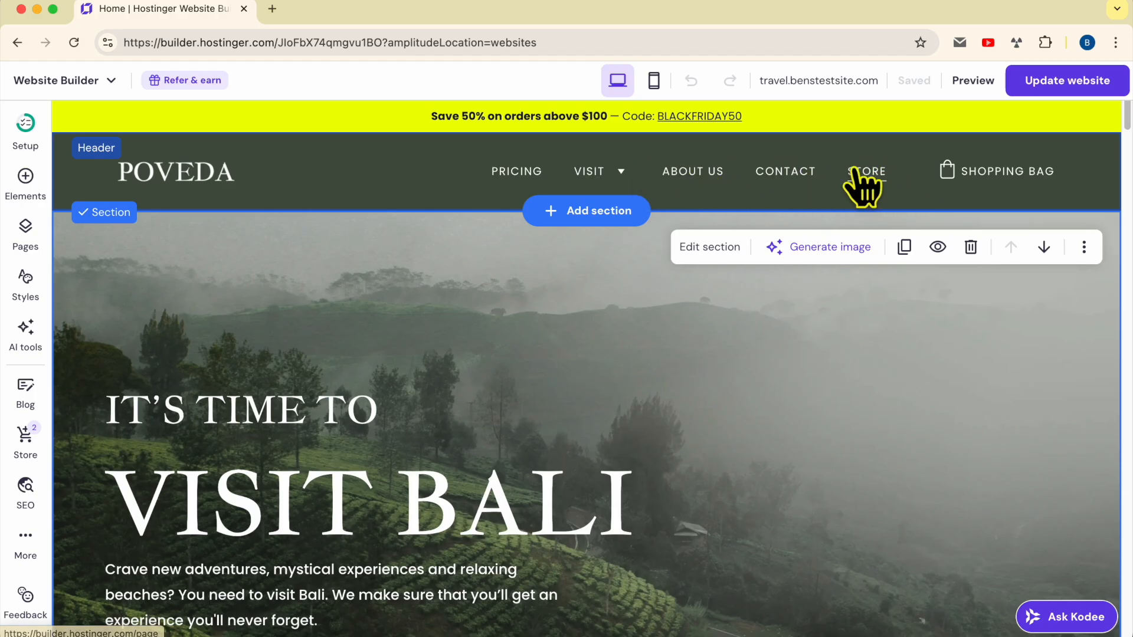
# Step: Start adding a new page to the site from the Privacy policy template
pyautogui.scroll(-15, 853, 361)
pyautogui.scroll(-10, 851, 359)
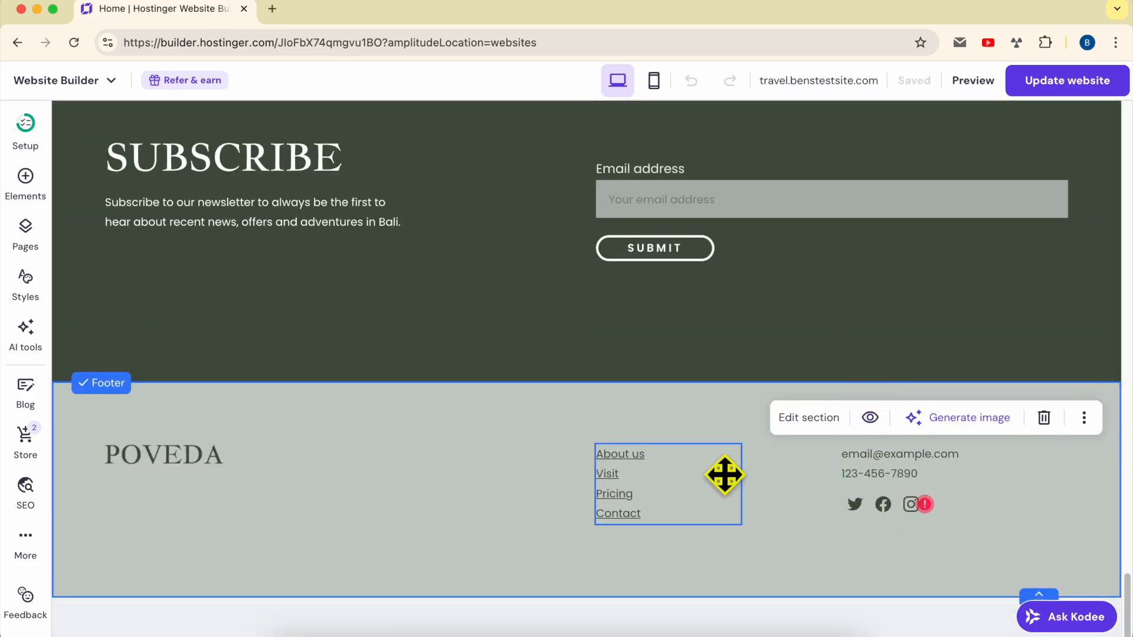
pyautogui.scroll(15, 778, 480)
pyautogui.scroll(10, 787, 501)
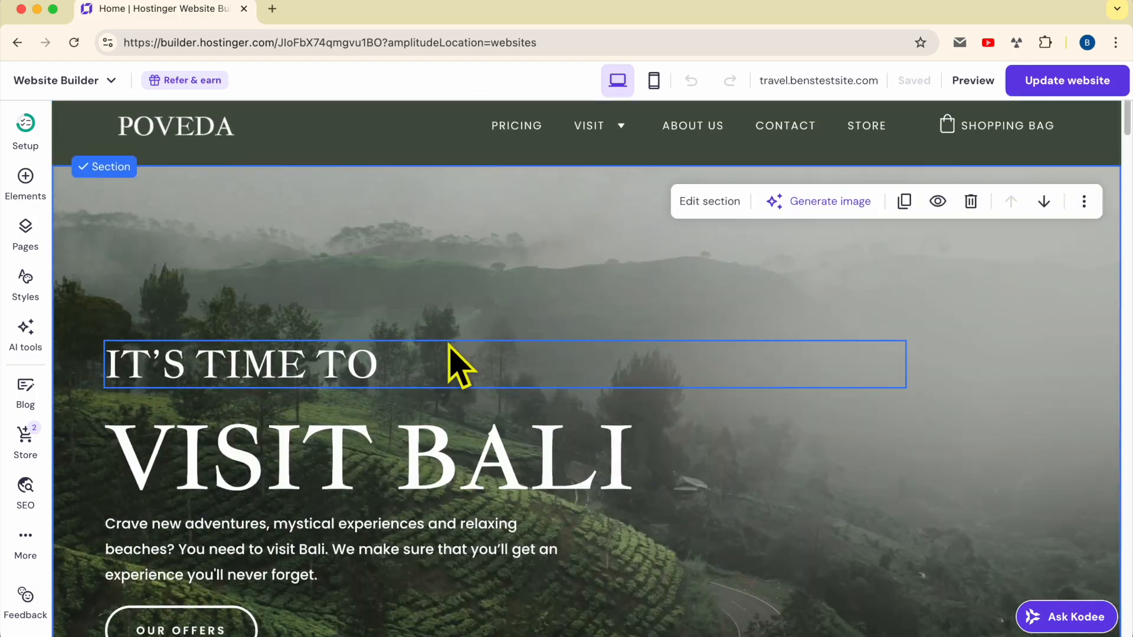
pyautogui.click(26, 233)
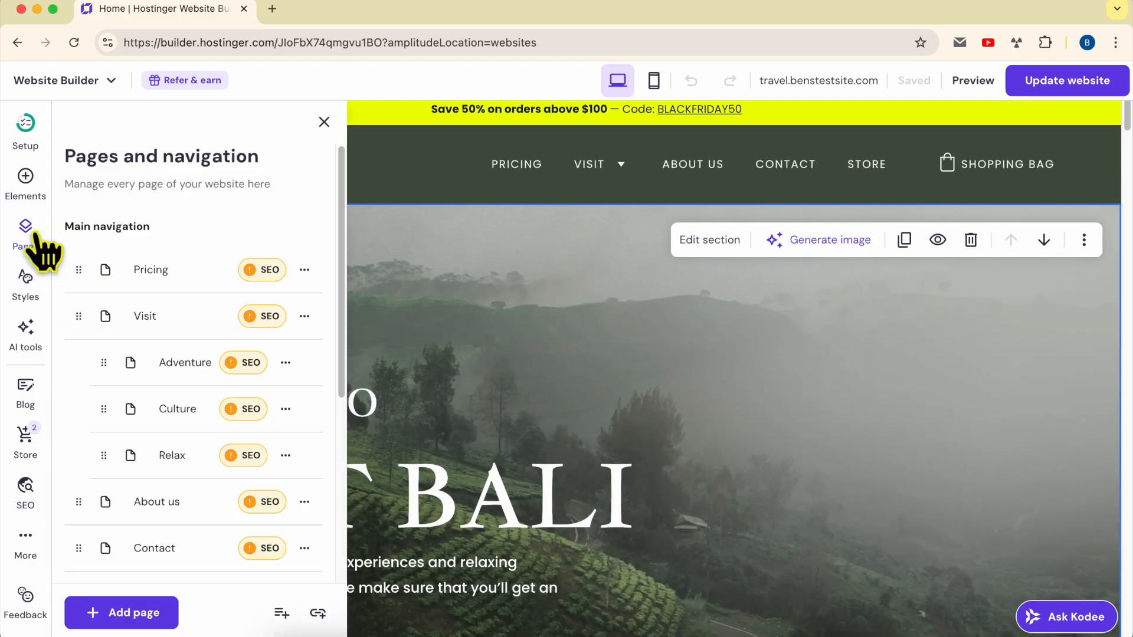
pyautogui.click(126, 620)
pyautogui.scroll(-3, 243, 451)
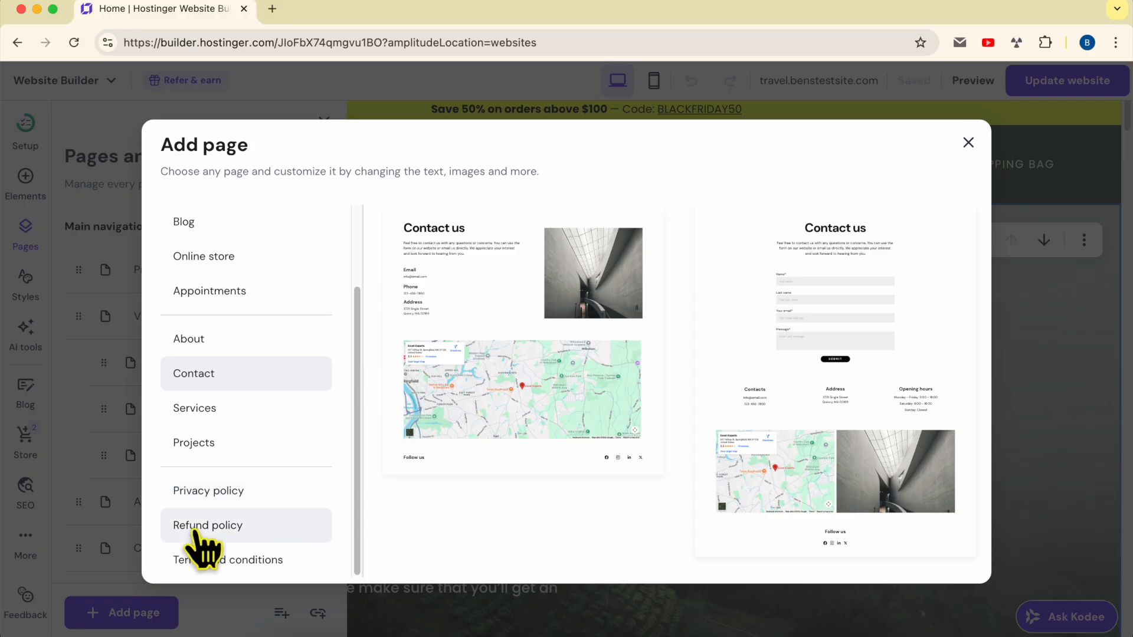
pyautogui.click(274, 498)
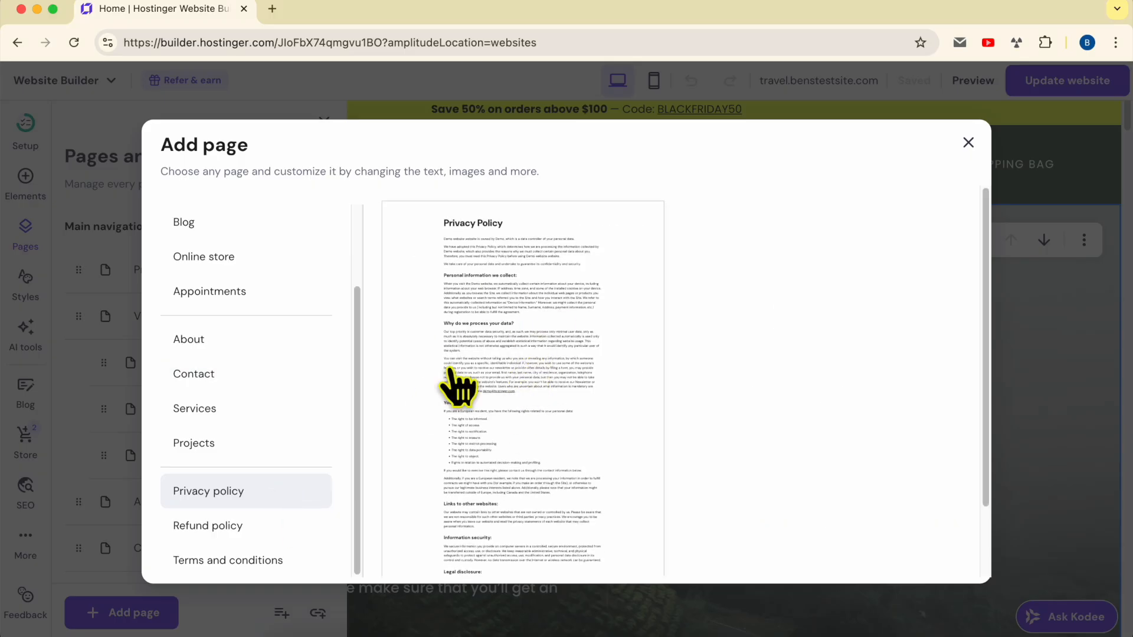
pyautogui.click(518, 319)
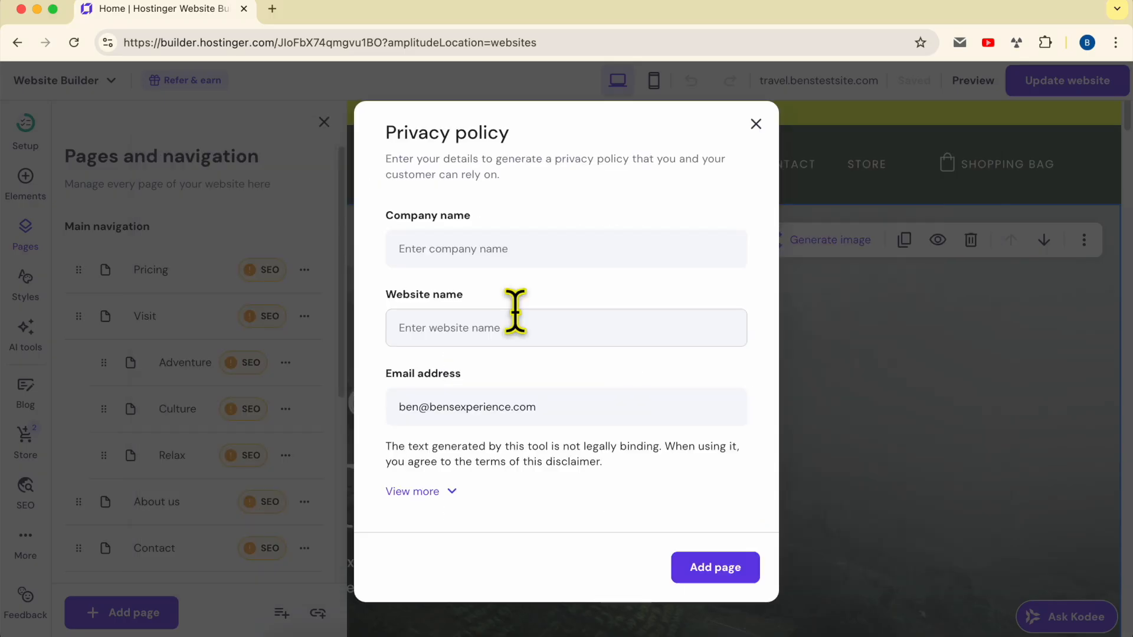
# Step: Set both the company name and the website name of the privacy policy to "Ben's Test Site"
pyautogui.moveTo(386, 160); pyautogui.dragTo(545, 183)
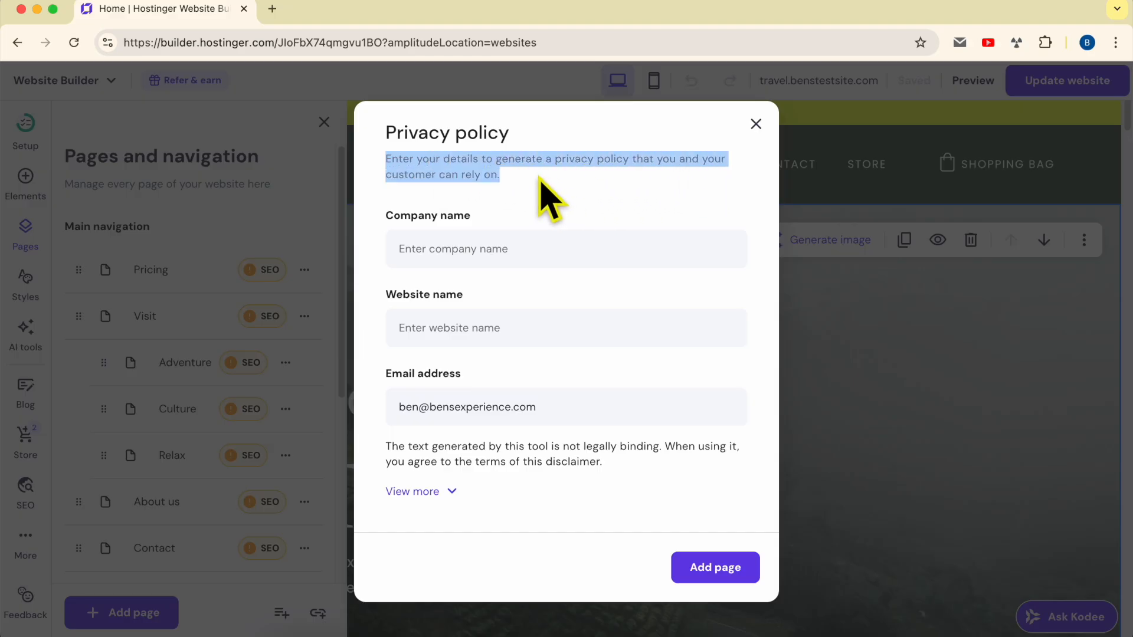
pyautogui.click(444, 247)
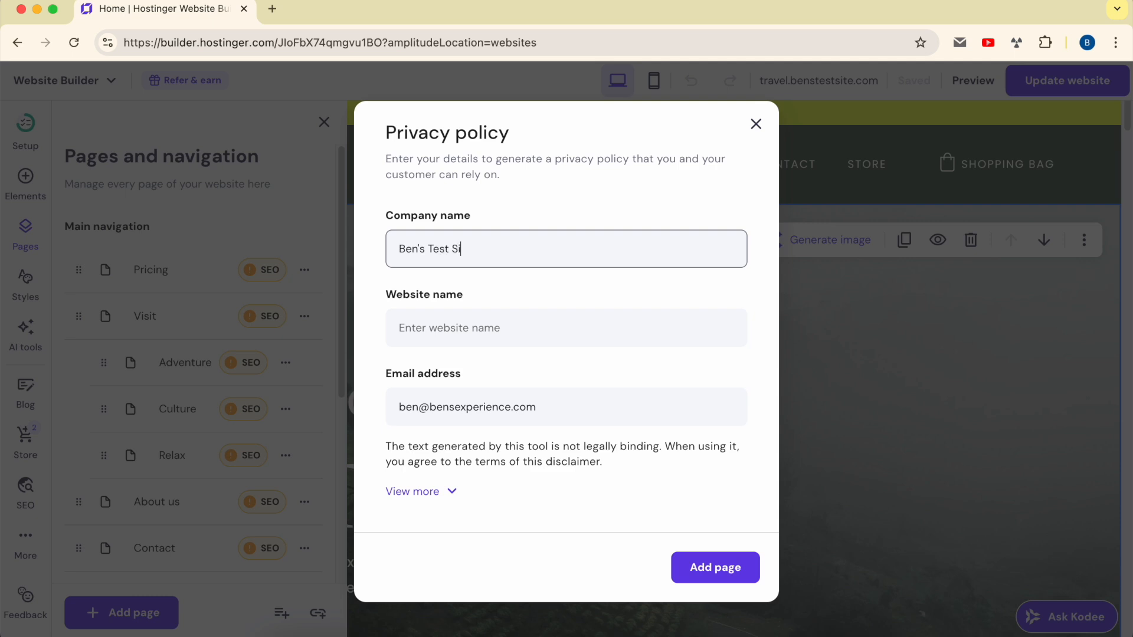
pyautogui.click(442, 336)
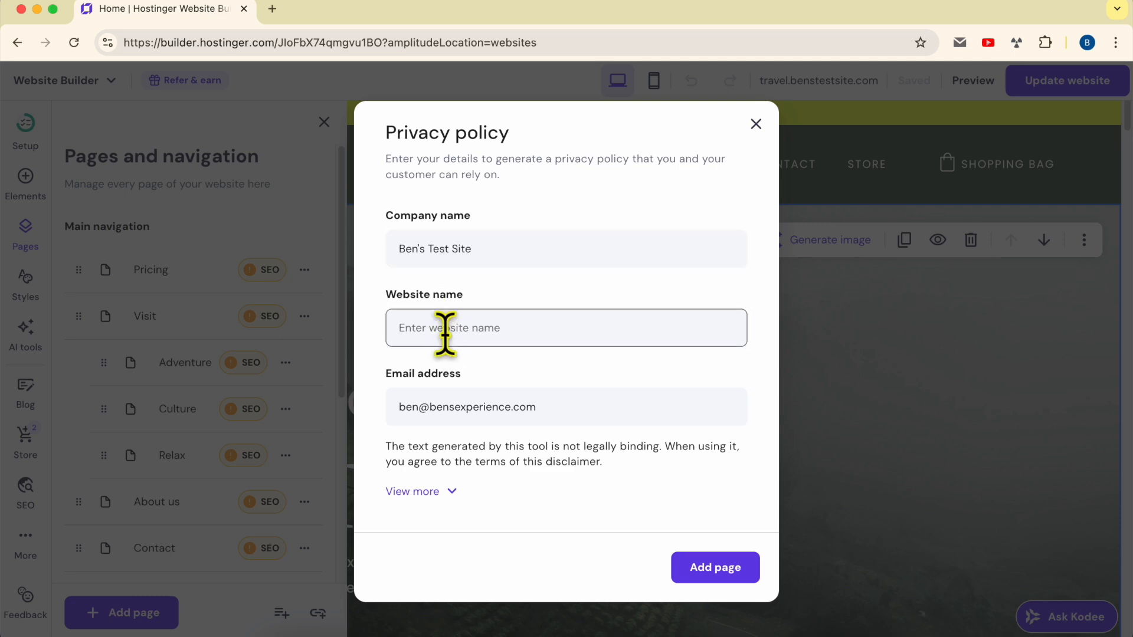
pyautogui.click(518, 246)
pyautogui.press('super+a')
pyautogui.press('super+c')
pyautogui.click(476, 319)
pyautogui.press('super+v')
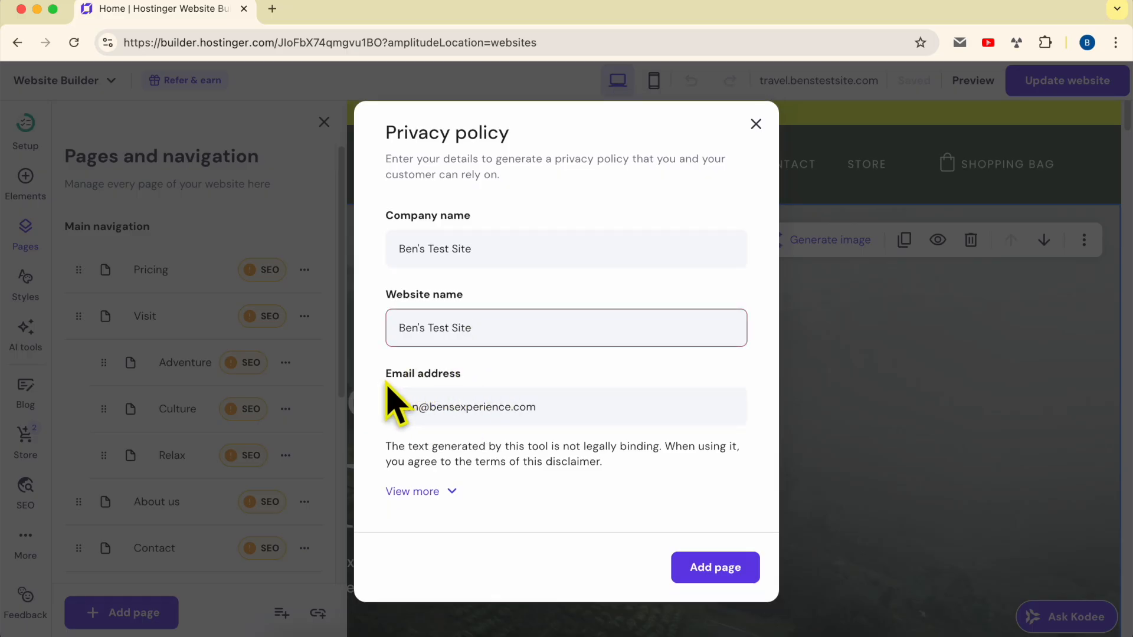
# Step: Expand and read the privacy policy template's full disclaimer, and add the page to the site
pyautogui.moveTo(384, 382); pyautogui.dragTo(503, 374)
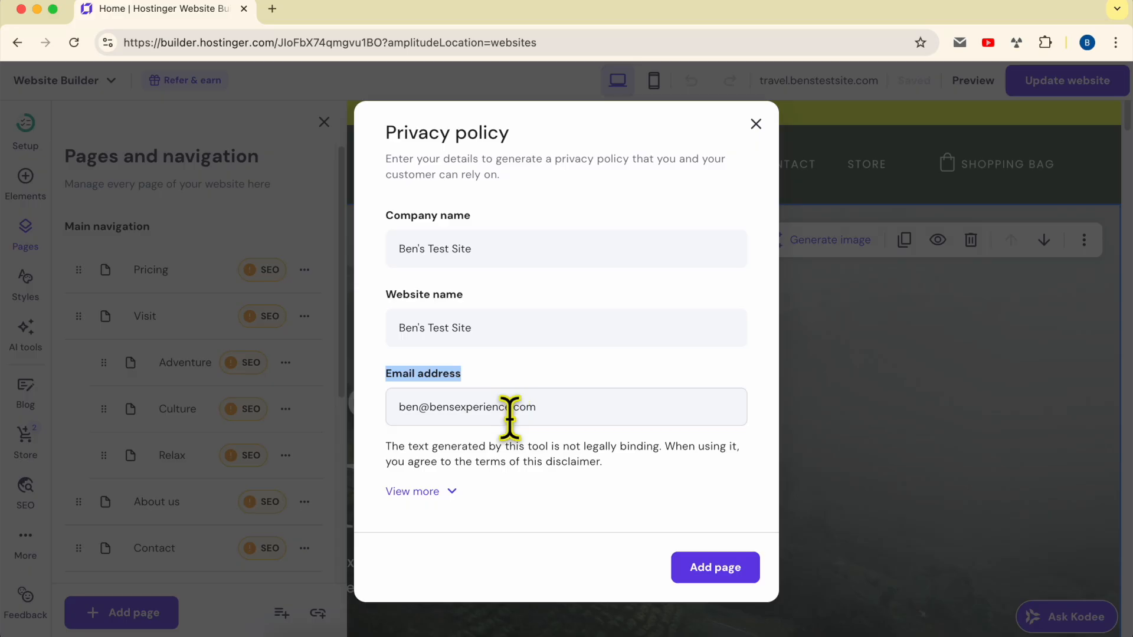
pyautogui.click(413, 491)
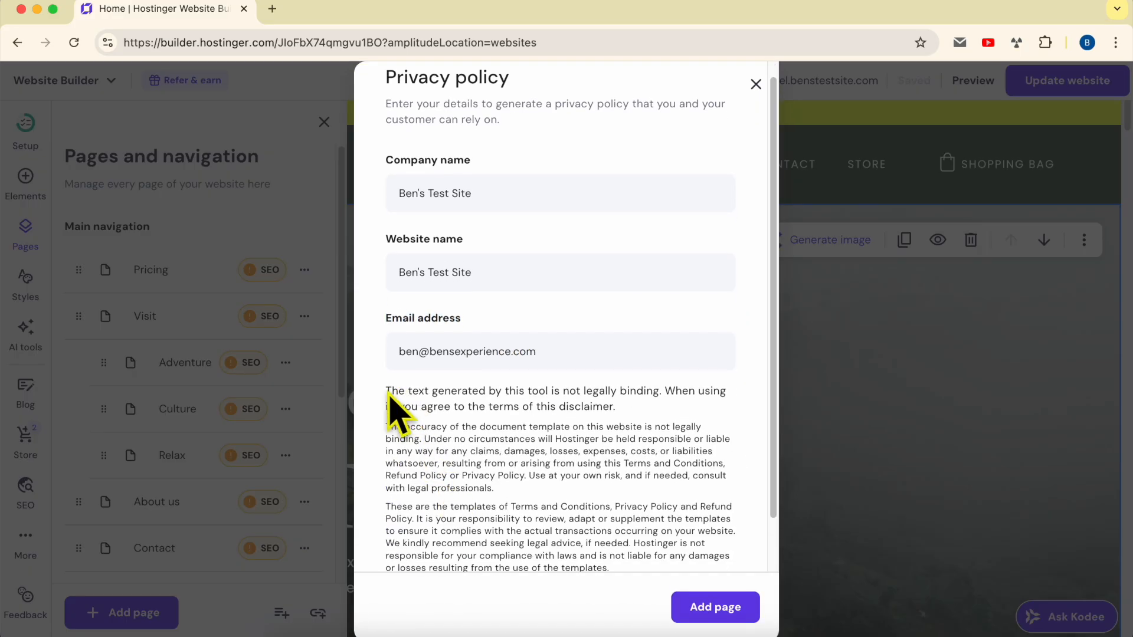
pyautogui.moveTo(386, 394); pyautogui.dragTo(661, 402)
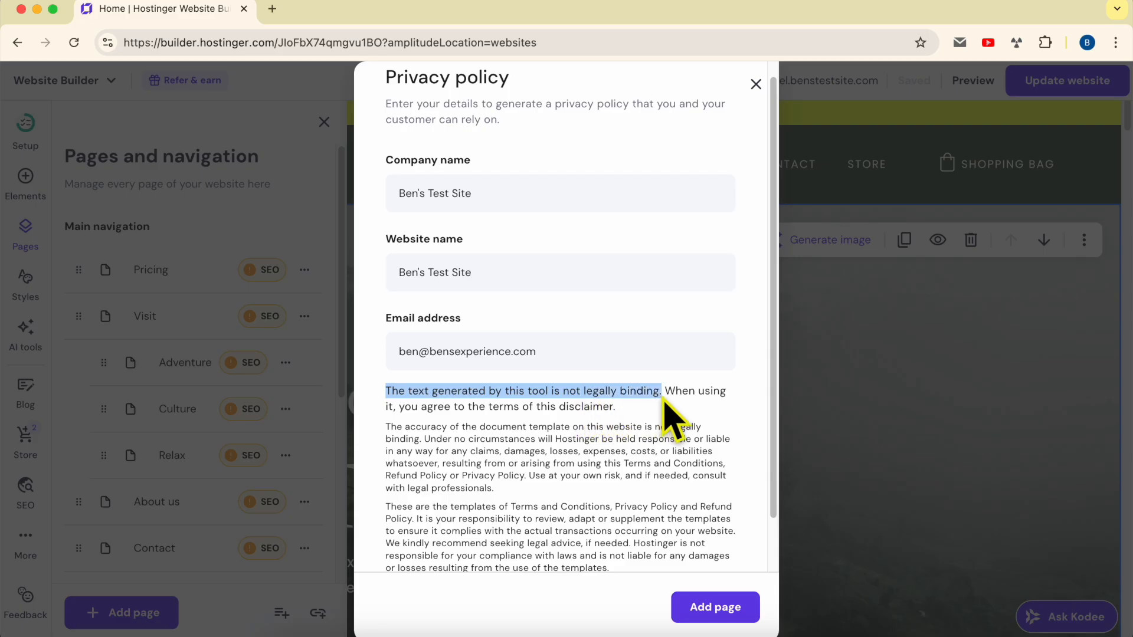
pyautogui.moveTo(676, 401); pyautogui.dragTo(615, 410)
pyautogui.tripleClick(596, 441)
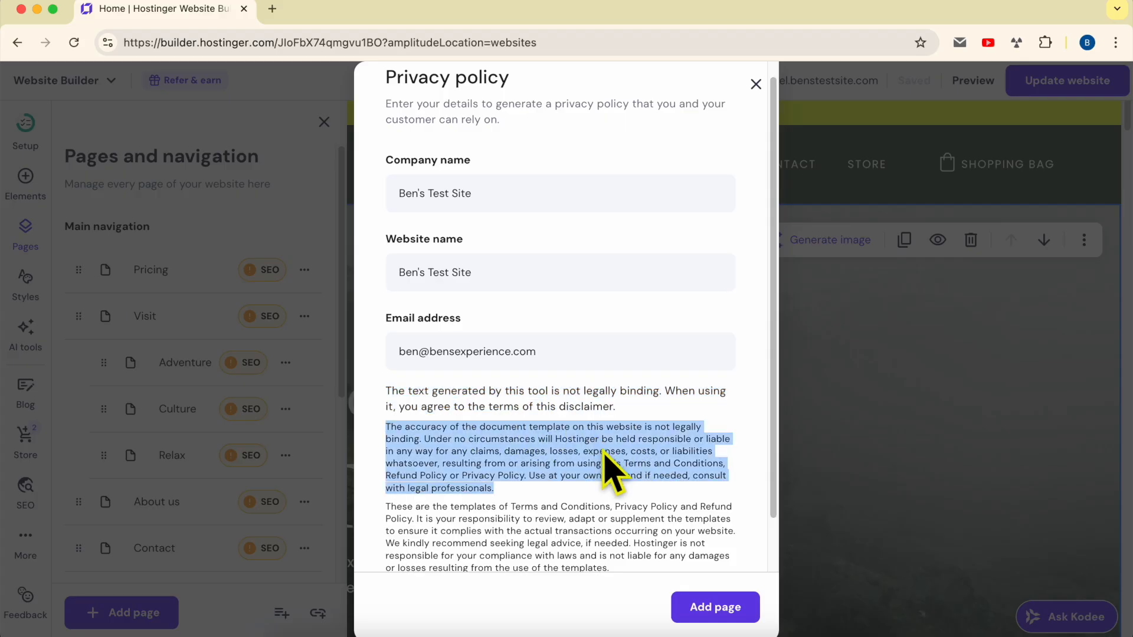
pyautogui.scroll(-2, 611, 472)
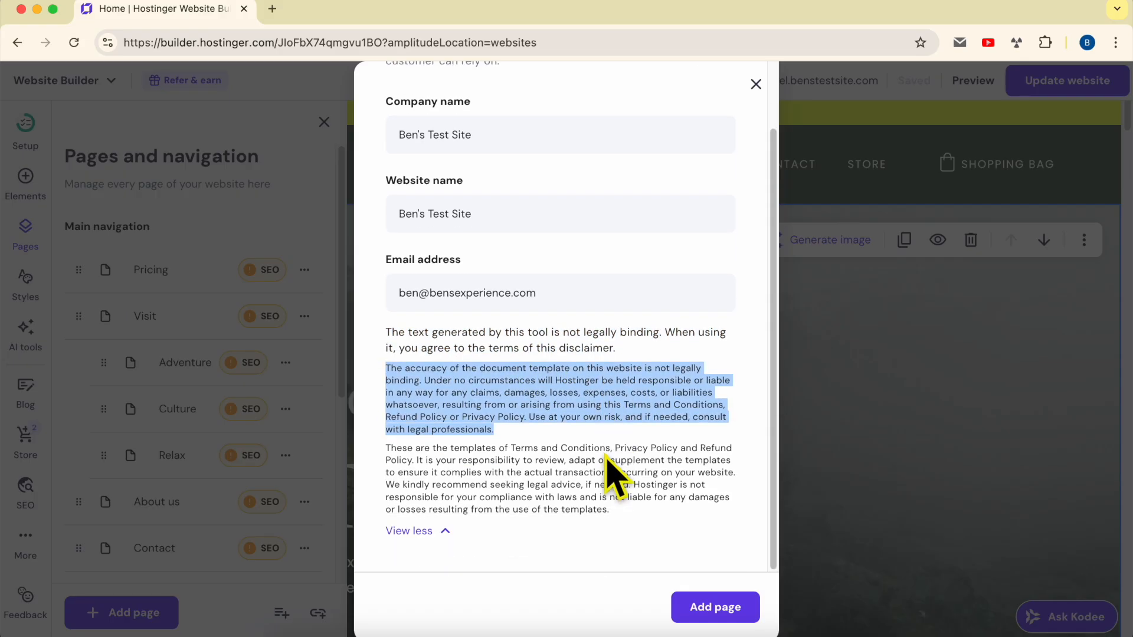
pyautogui.click(727, 611)
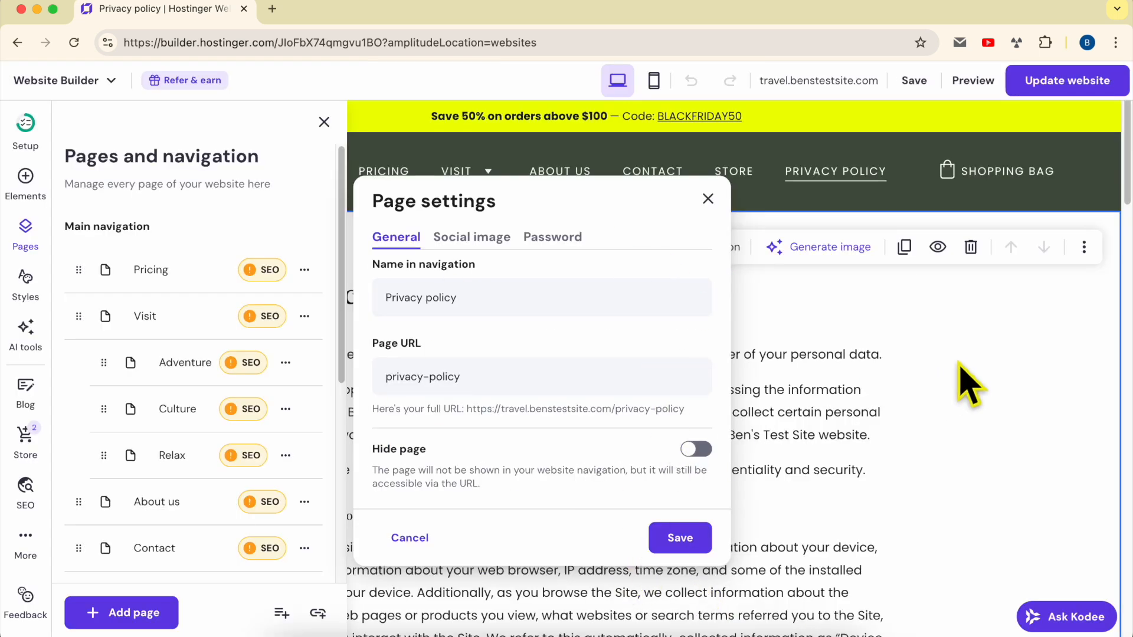
# Step: Dismiss the page settings and review the generated privacy policy text from its heading down to the footer
pyautogui.click(944, 395)
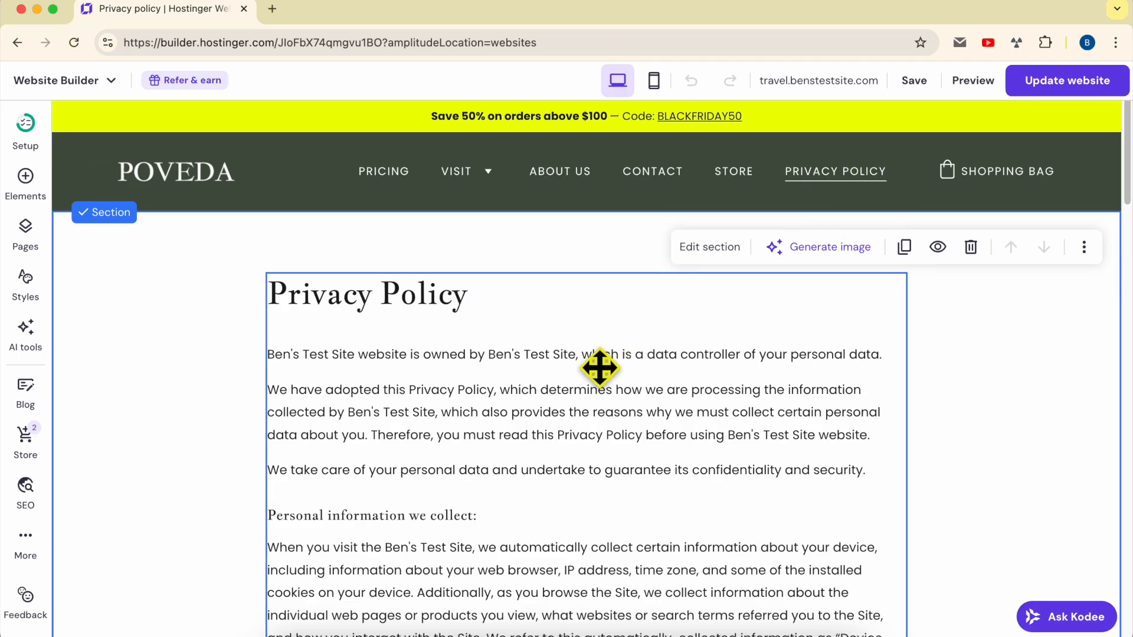
pyautogui.scroll(-6, 599, 367)
pyautogui.scroll(4, 600, 366)
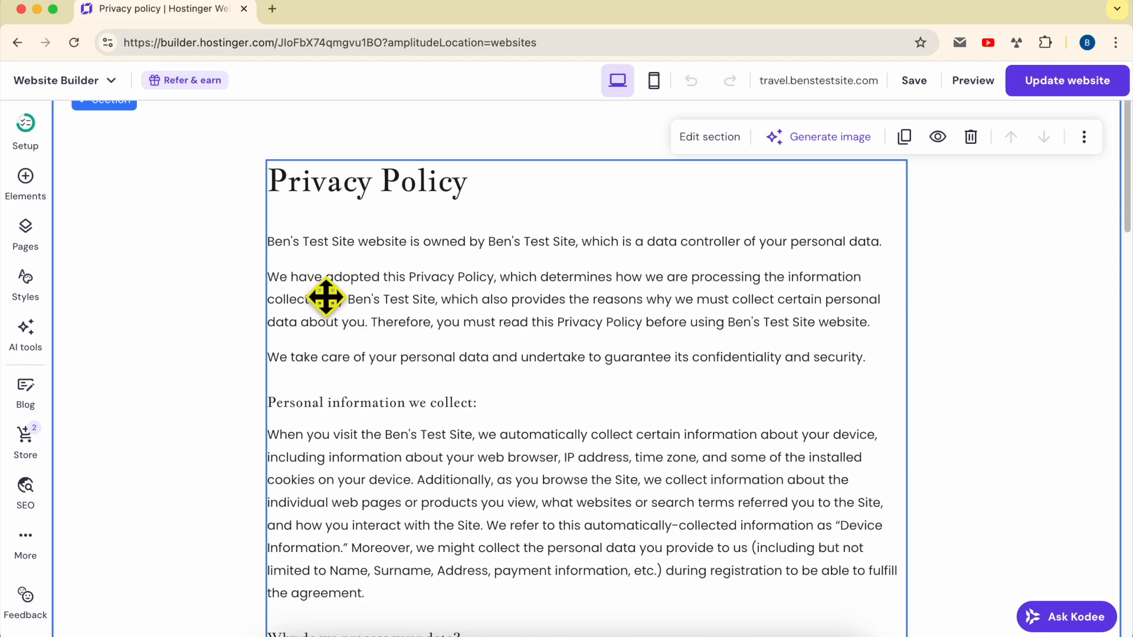
pyautogui.scroll(-4, 508, 467)
pyautogui.scroll(-20, 510, 466)
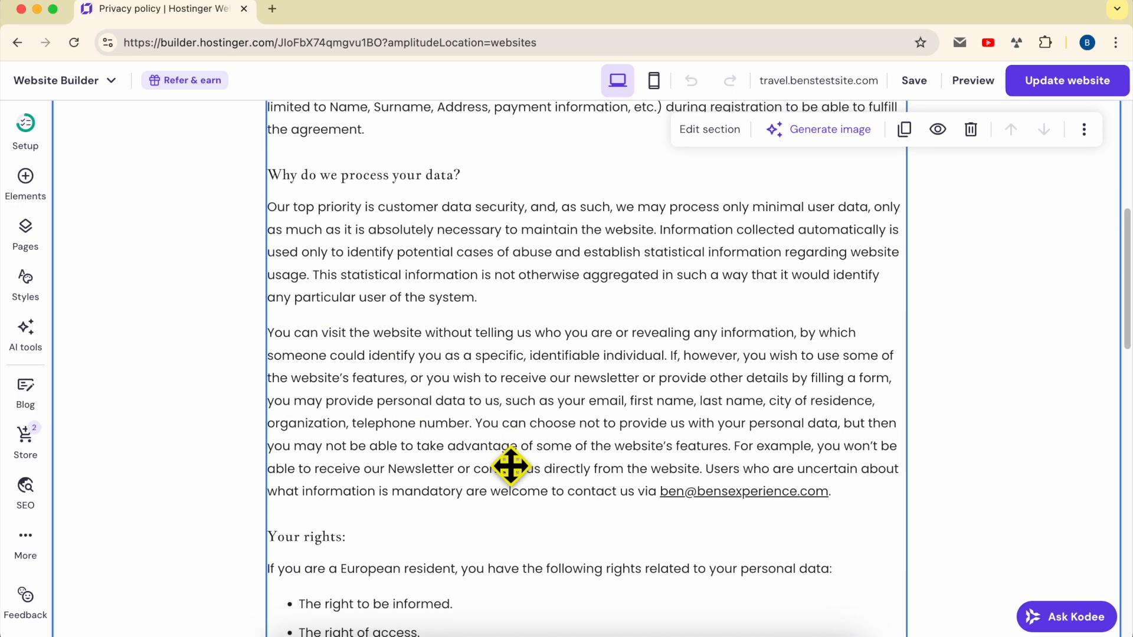
pyautogui.scroll(-2, 510, 466)
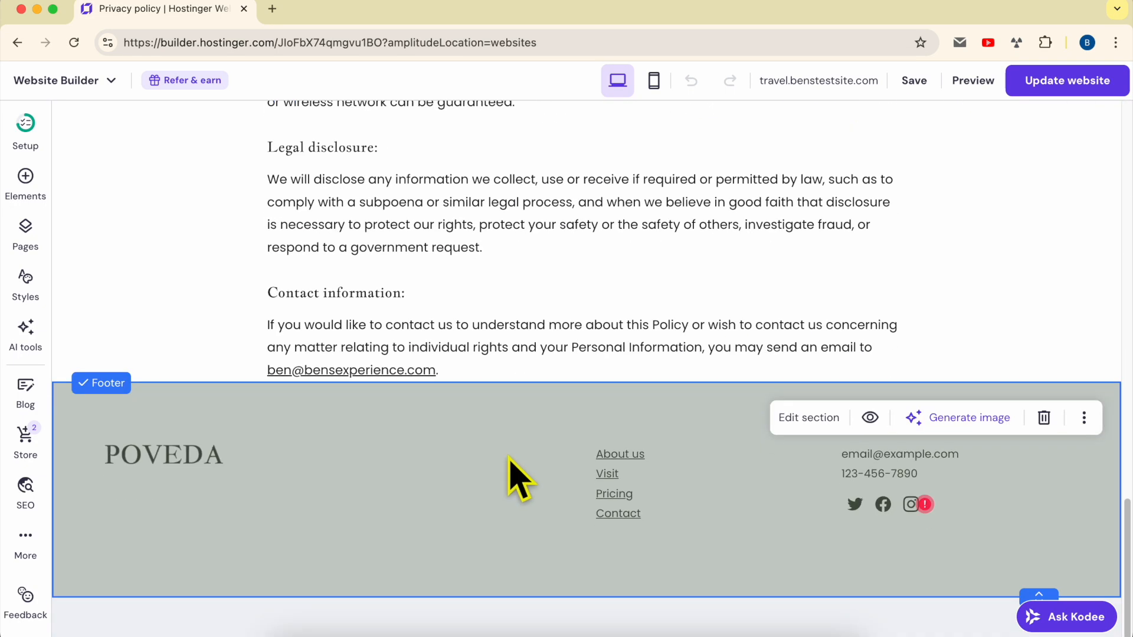
pyautogui.scroll(20, 507, 472)
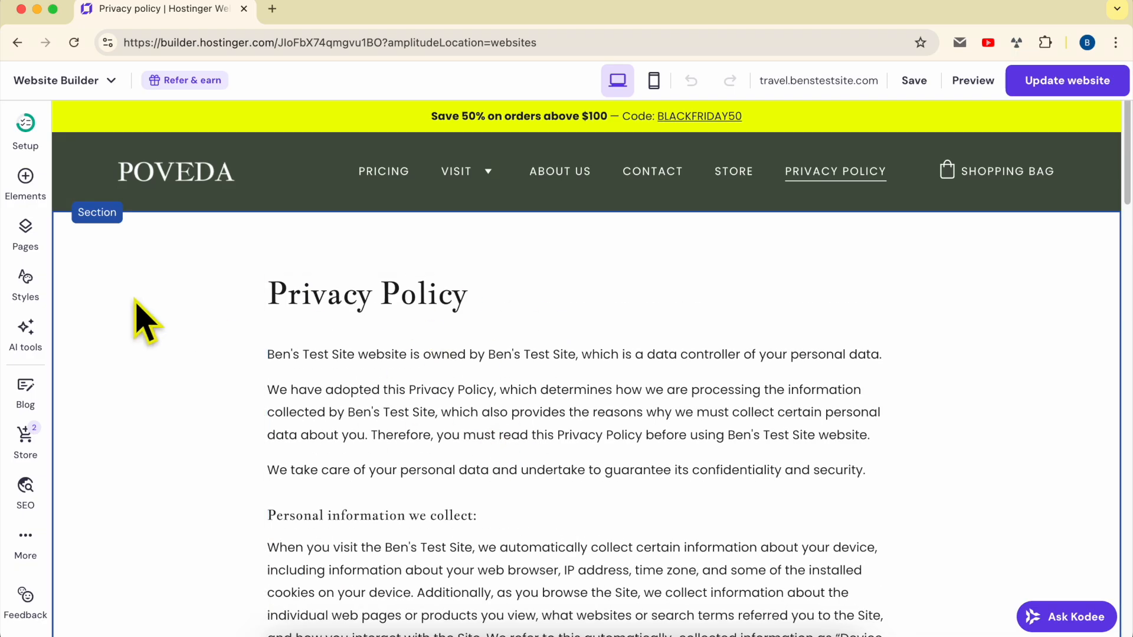
# Step: Start adding another page from the Terms and conditions template
pyautogui.click(27, 233)
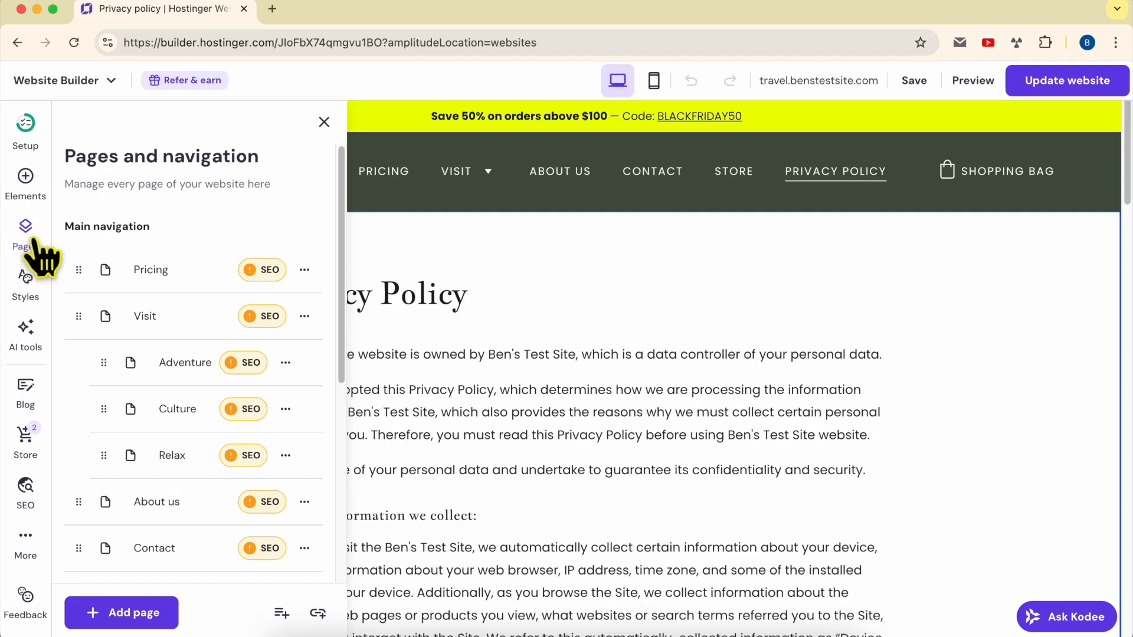
pyautogui.click(126, 614)
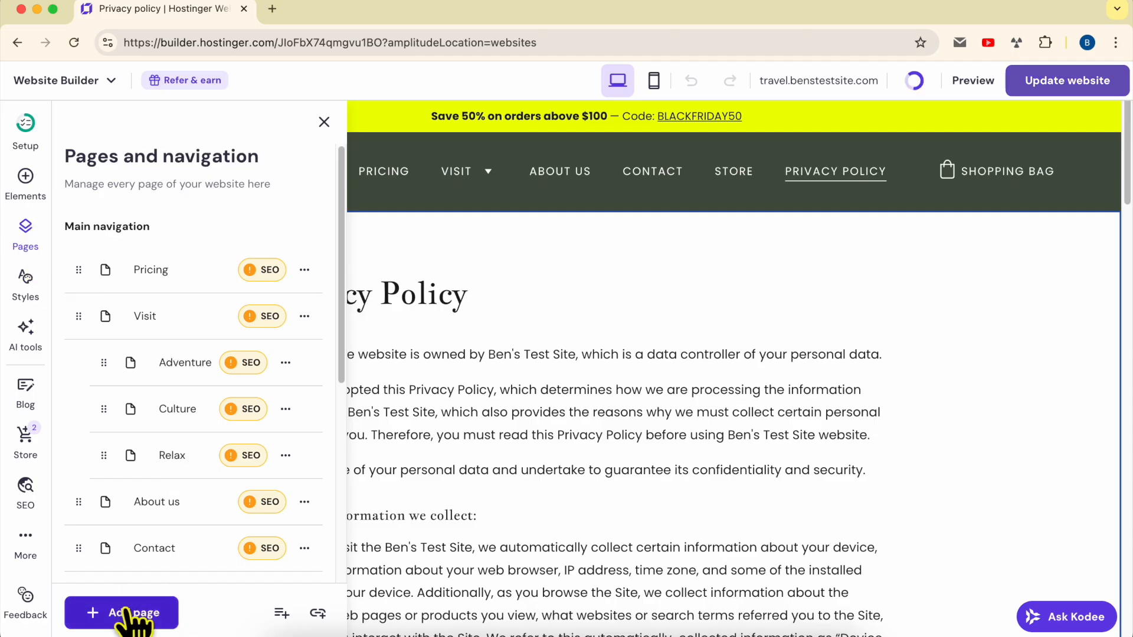
pyautogui.scroll(-3, 242, 516)
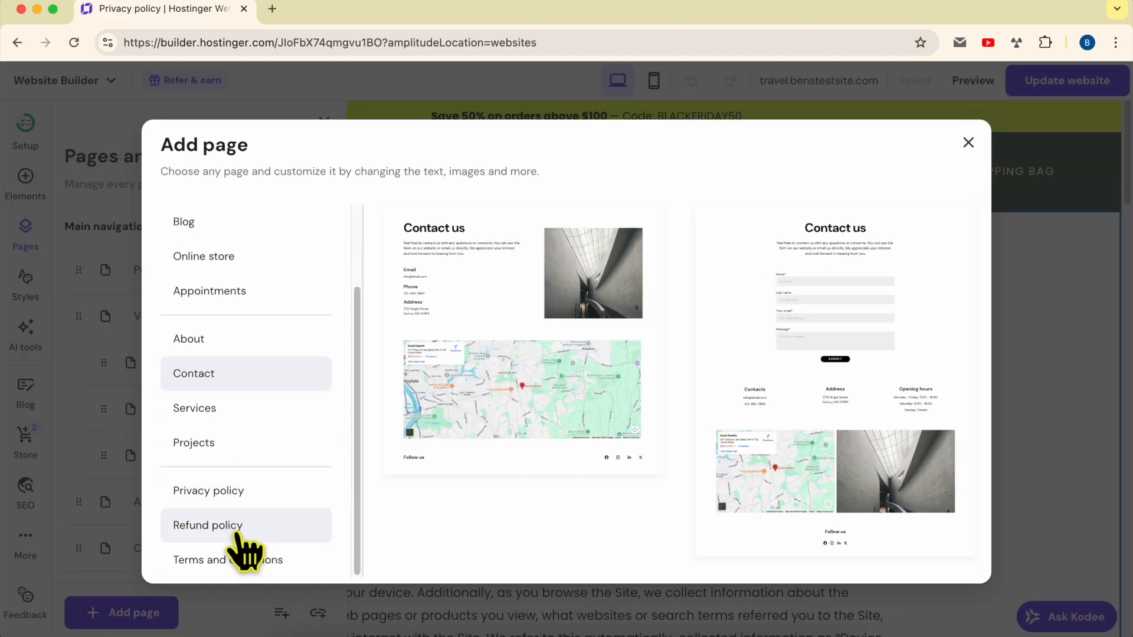
pyautogui.click(240, 563)
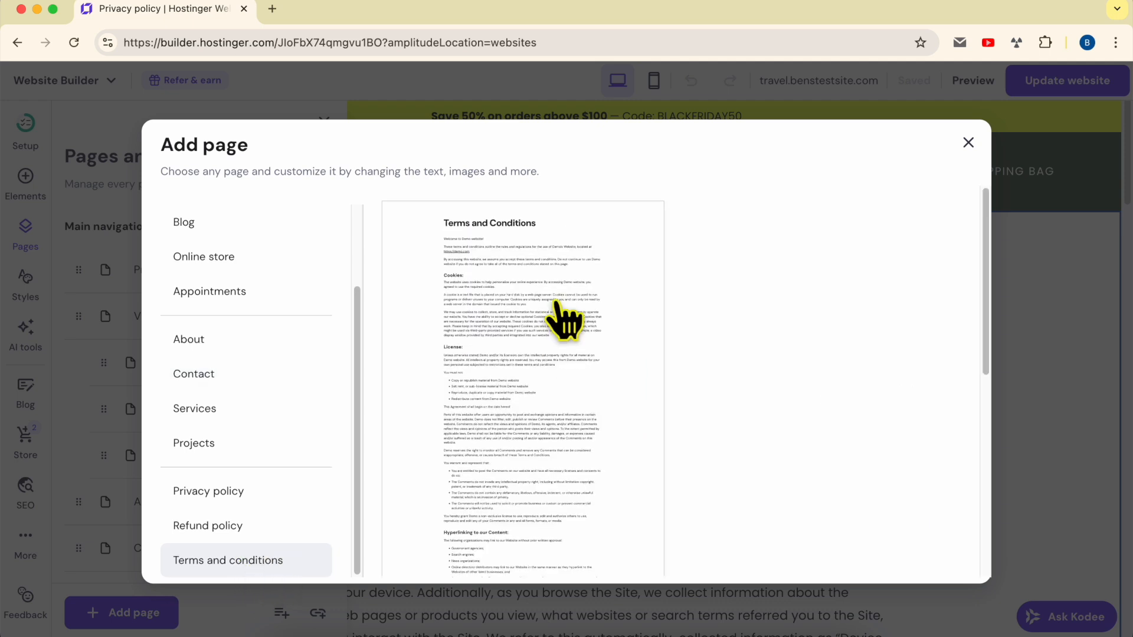
pyautogui.click(505, 362)
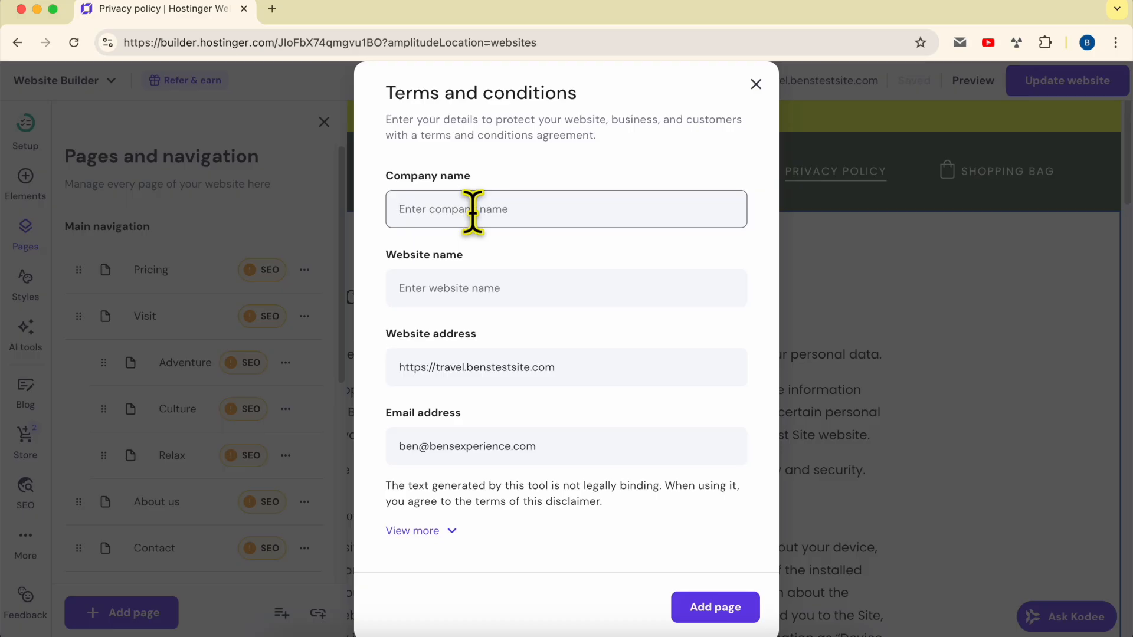
# Step: Enter "Ben's Test Site" as company and website name, keep the prefilled website address and email, and add the terms and conditions page
pyautogui.press('Tab')
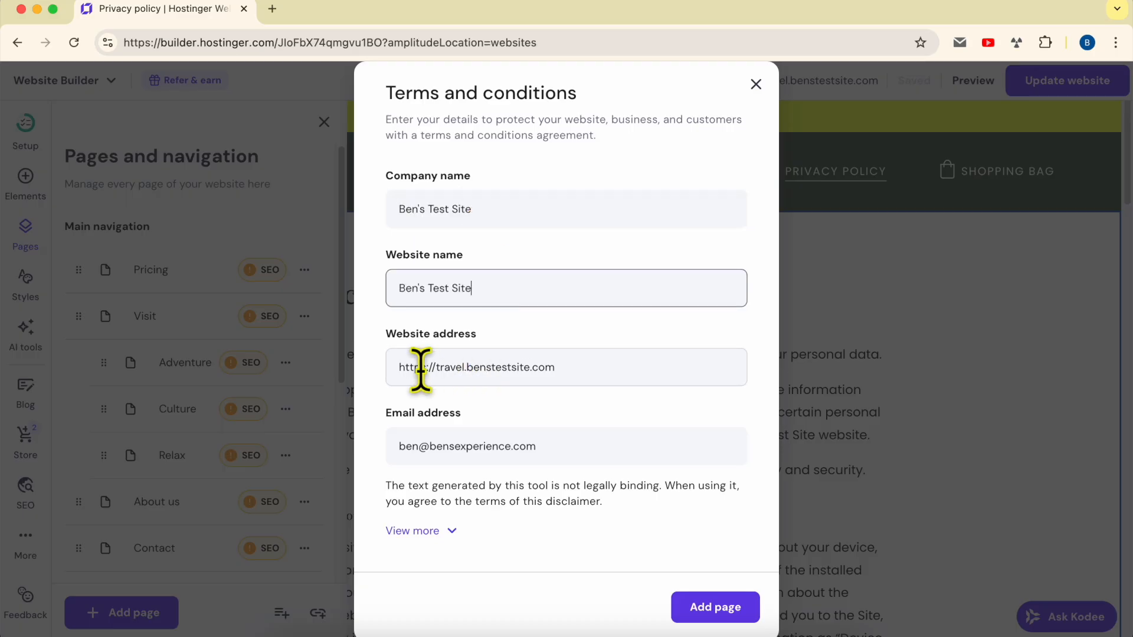
pyautogui.moveTo(422, 367); pyautogui.dragTo(647, 367)
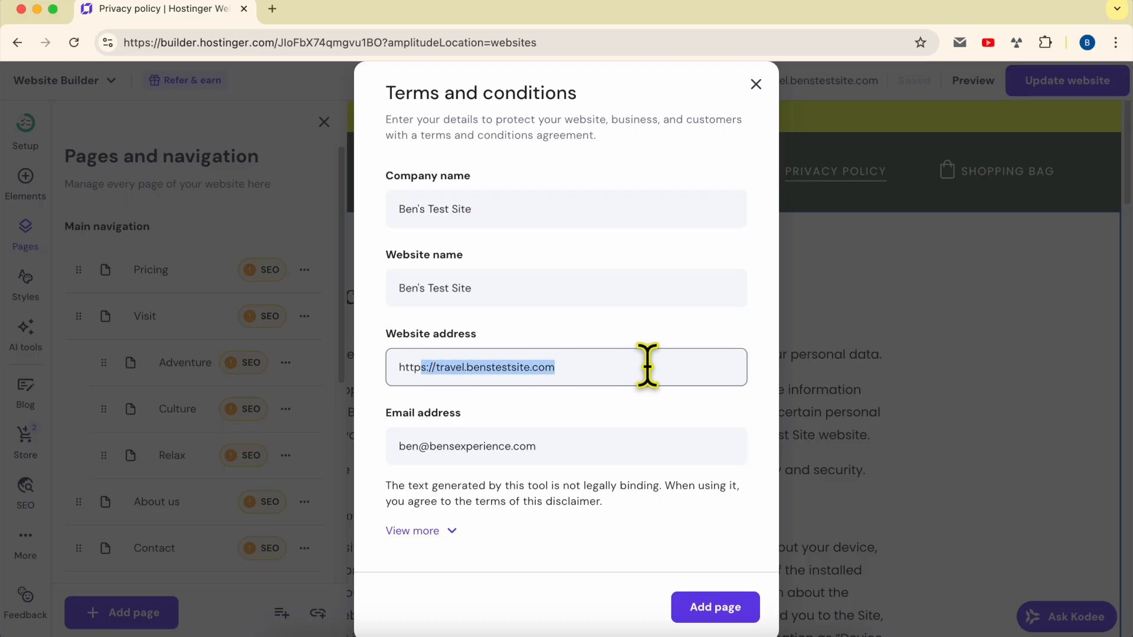
pyautogui.doubleClick(425, 368)
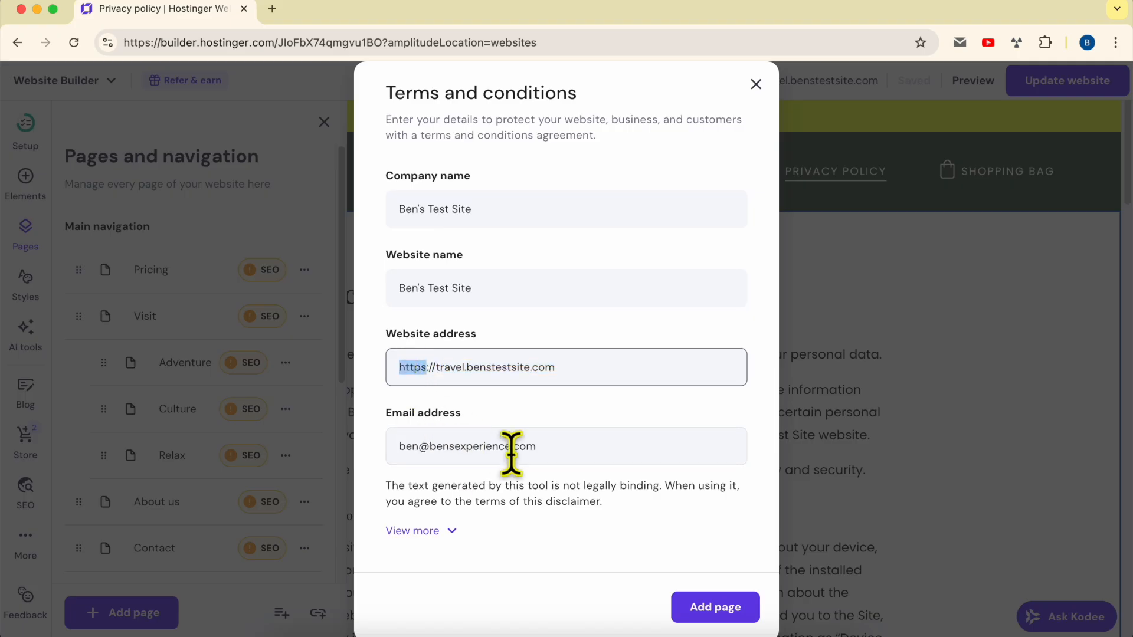
pyautogui.click(732, 614)
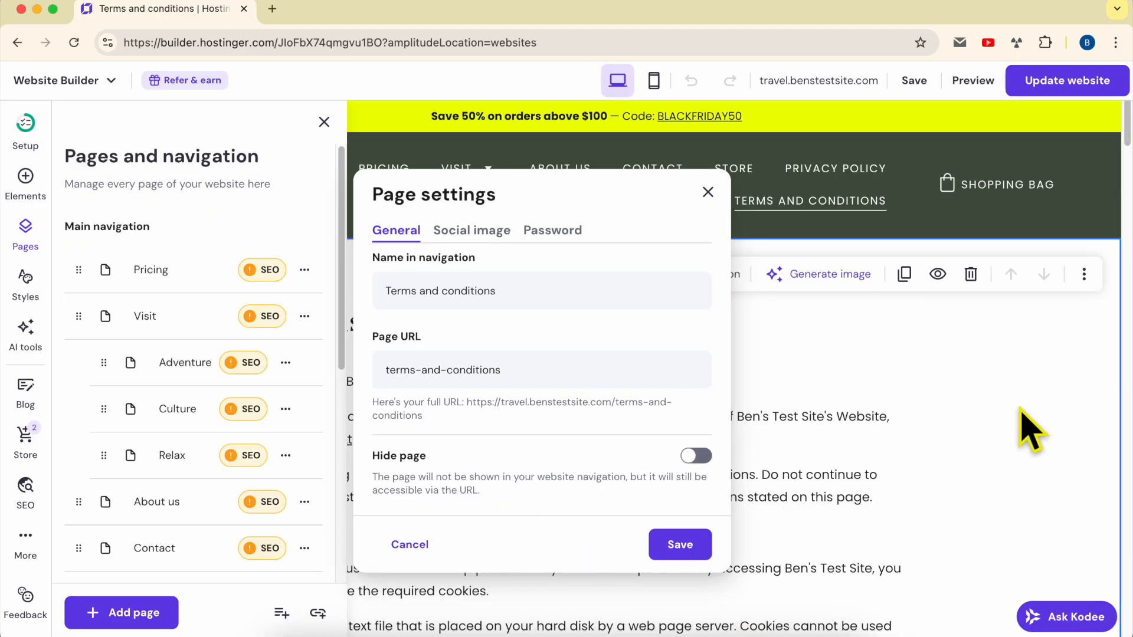
# Step: Dismiss the page settings of the new terms and conditions page
pyautogui.click(1024, 413)
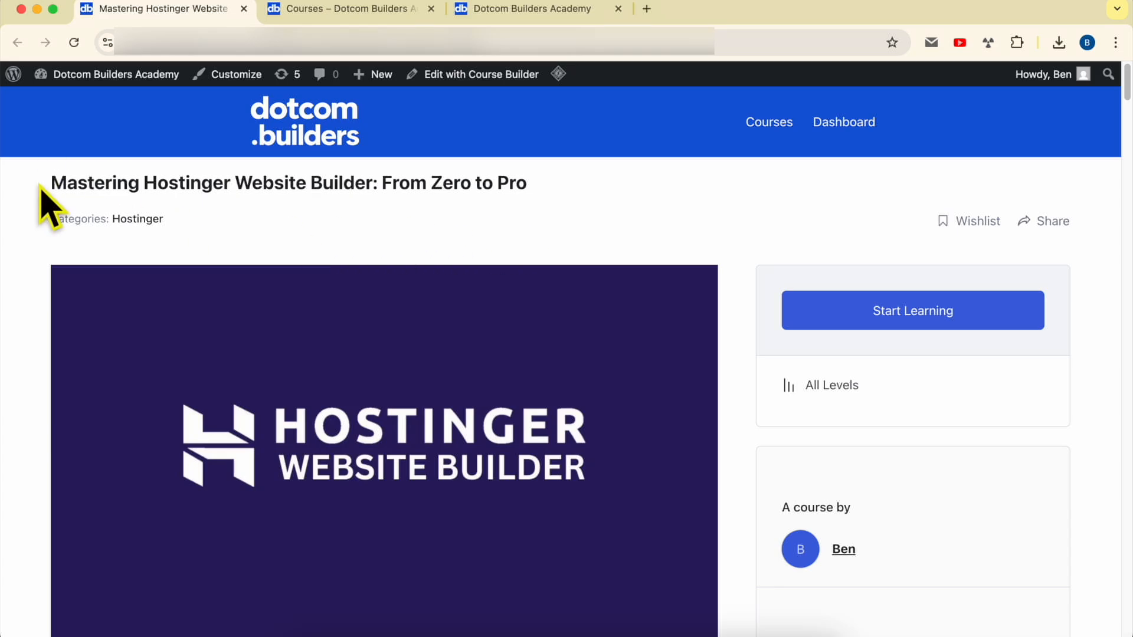
# Step: Switch to the Mastering Hostinger Website Builder course page and review its content from Module 1 through Module 12
pyautogui.moveTo(40, 183); pyautogui.dragTo(569, 197)
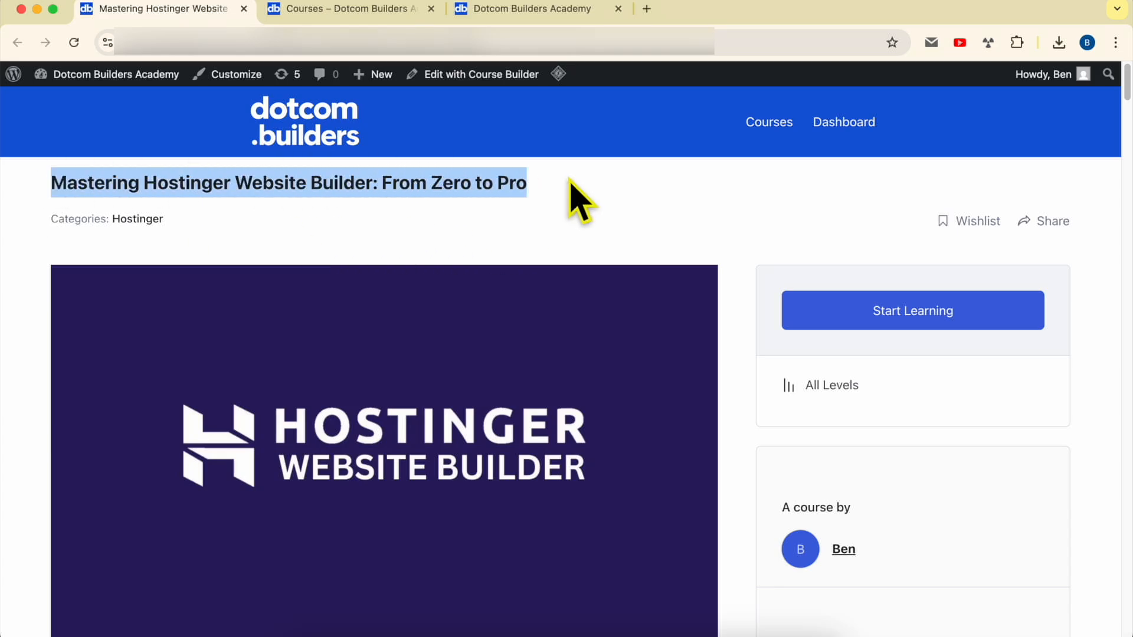
pyautogui.click(741, 201)
pyautogui.scroll(-15, 748, 226)
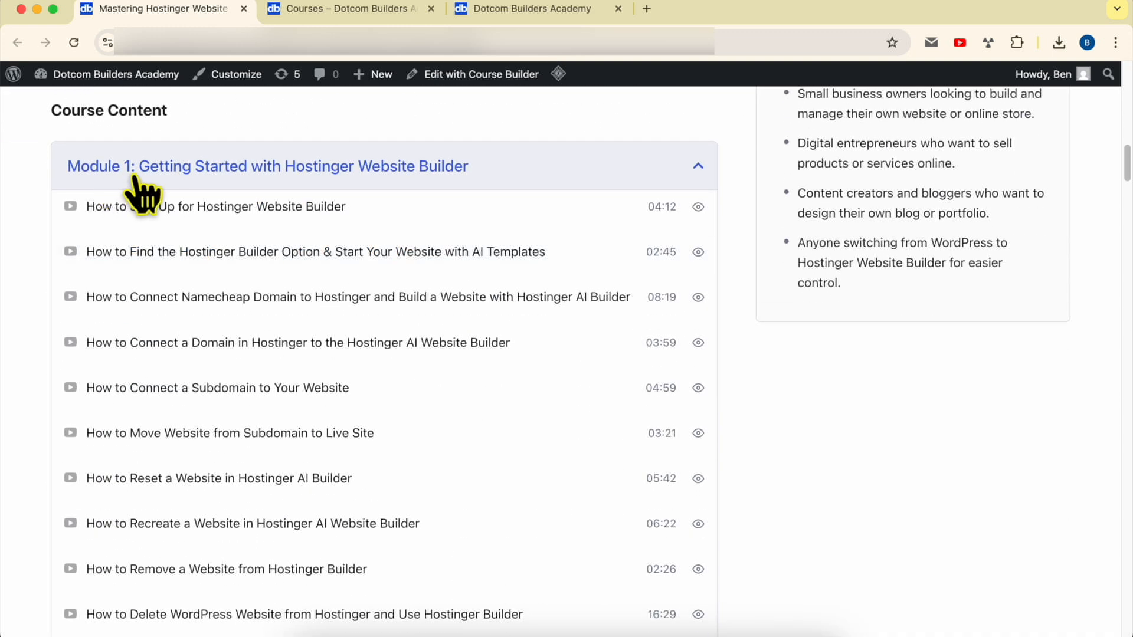
pyautogui.scroll(-9, 426, 177)
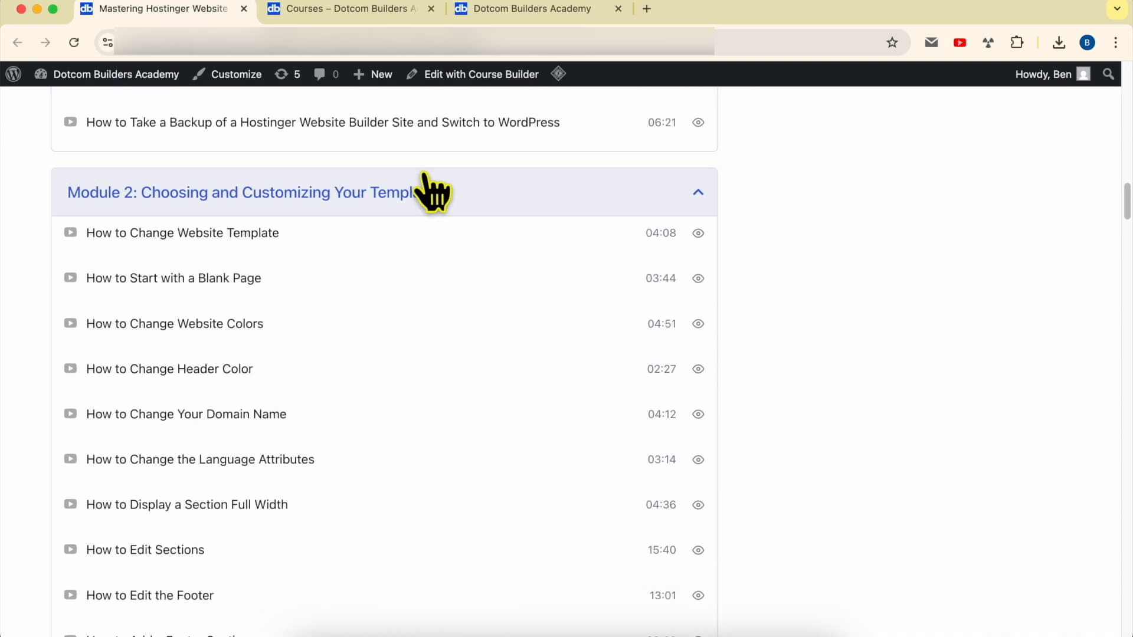
pyautogui.scroll(-1, 434, 192)
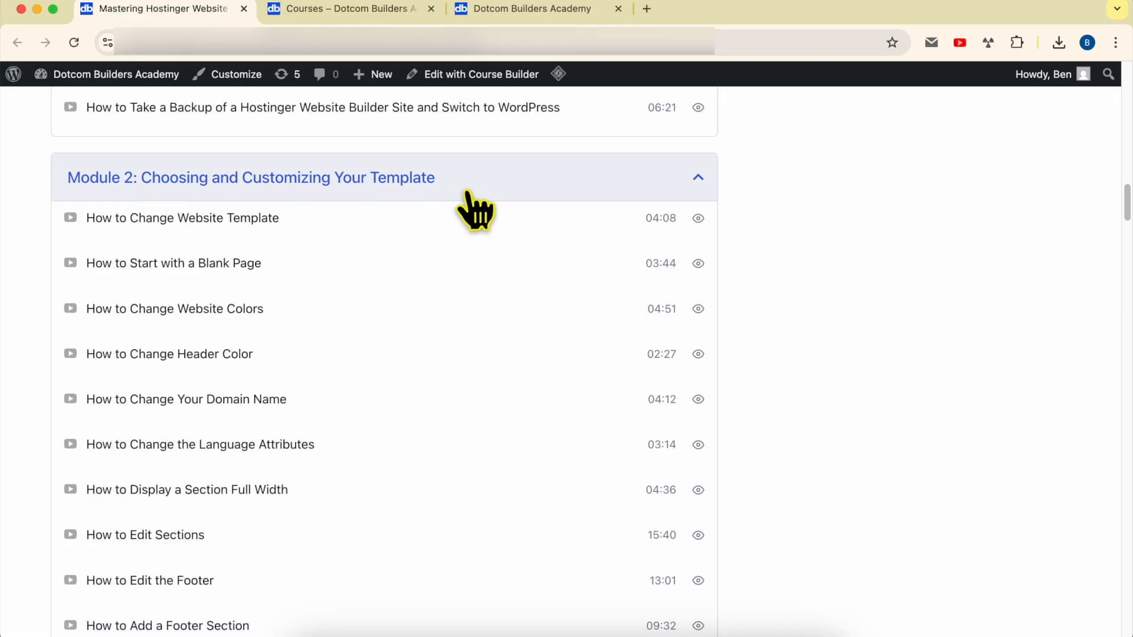
pyautogui.scroll(-10, 470, 207)
pyautogui.scroll(-1, 344, 217)
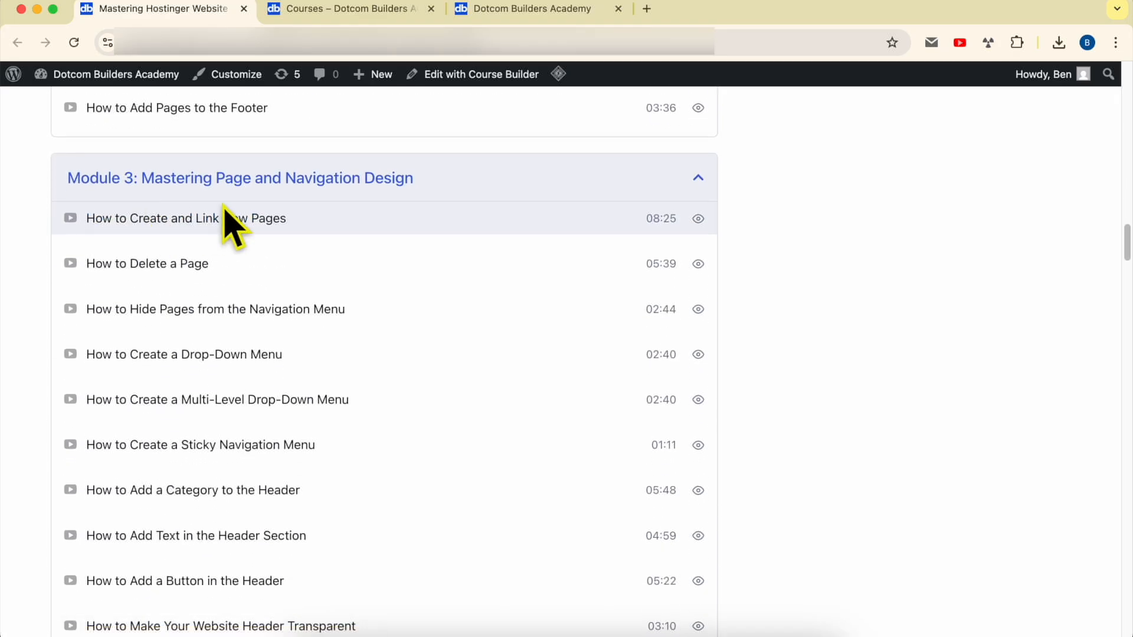
pyautogui.scroll(-12, 318, 284)
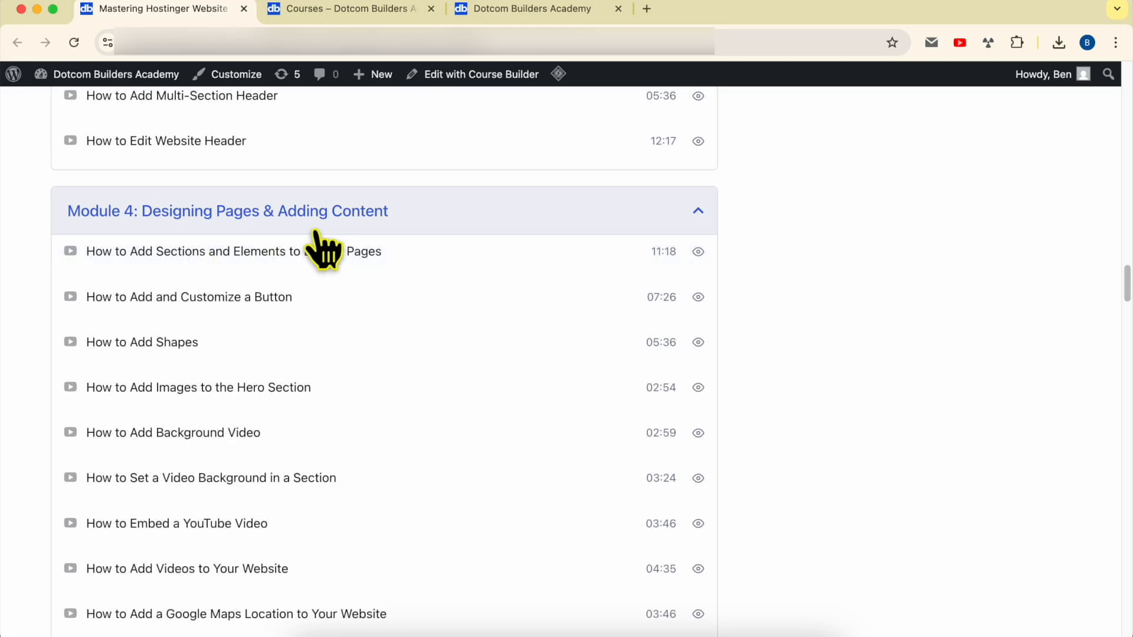
pyautogui.scroll(-17, 379, 245)
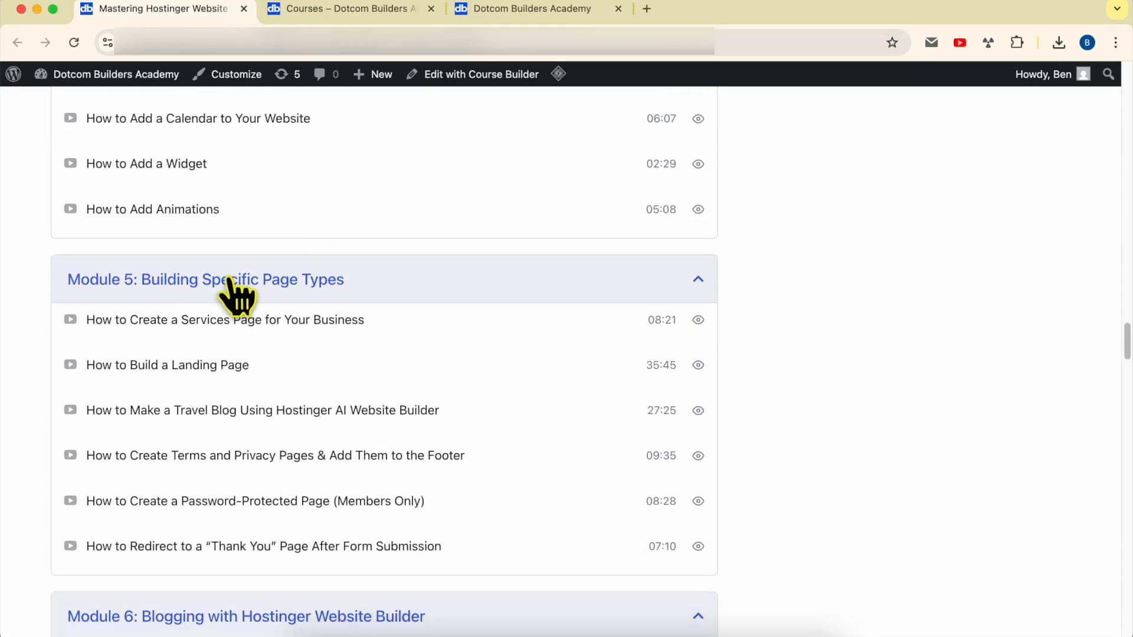
pyautogui.scroll(-1, 229, 279)
pyautogui.scroll(-9, 340, 254)
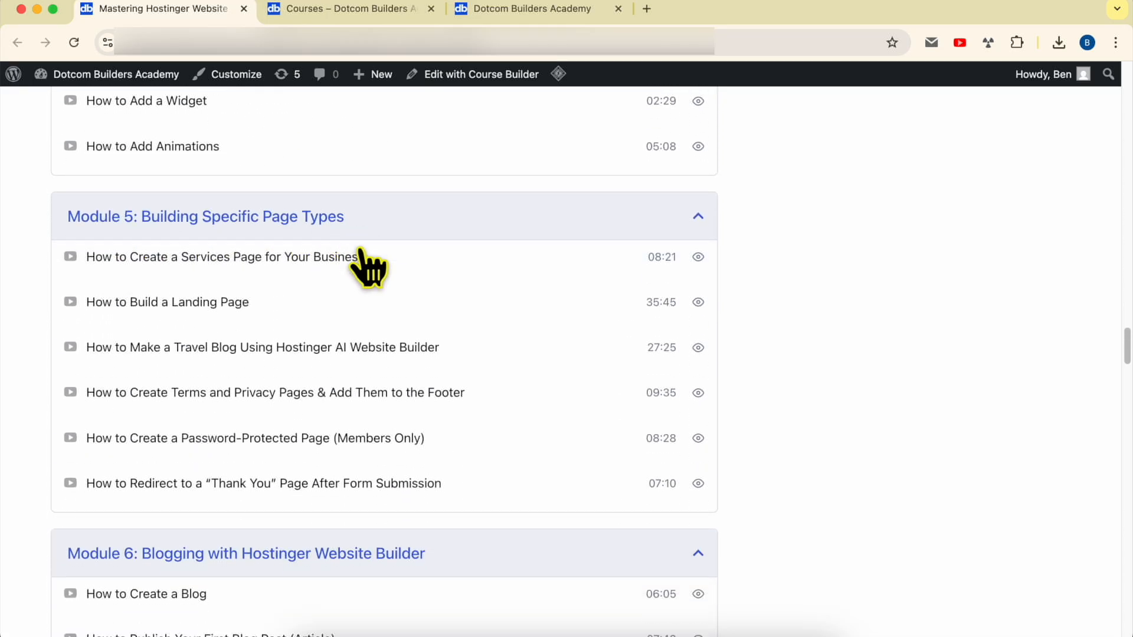
pyautogui.scroll(-16, 166, 382)
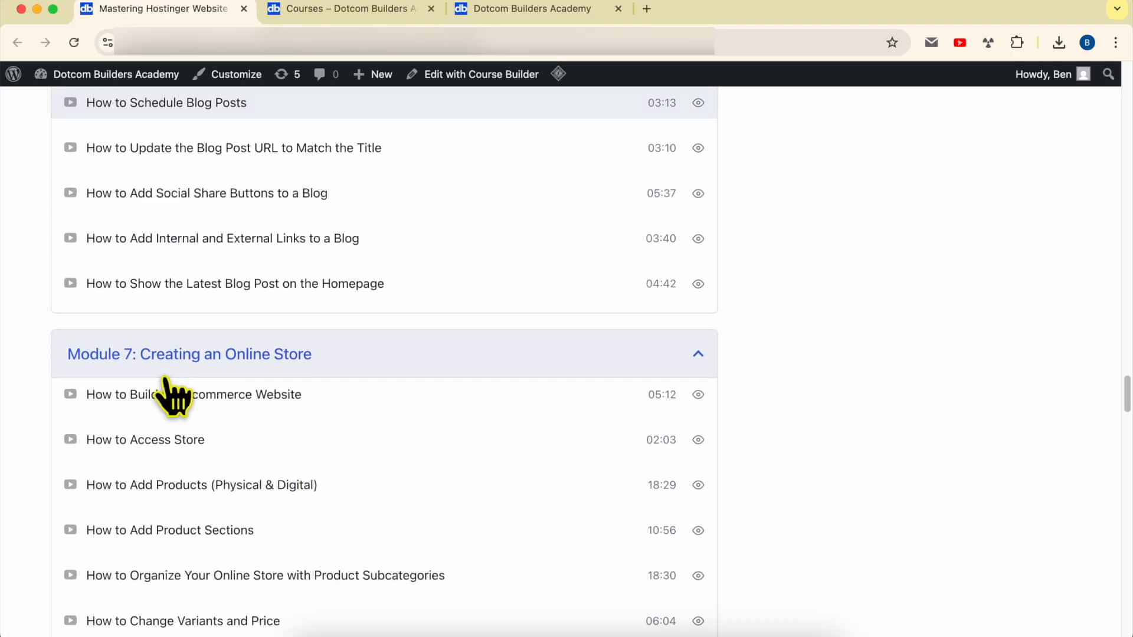
pyautogui.scroll(-17, 378, 204)
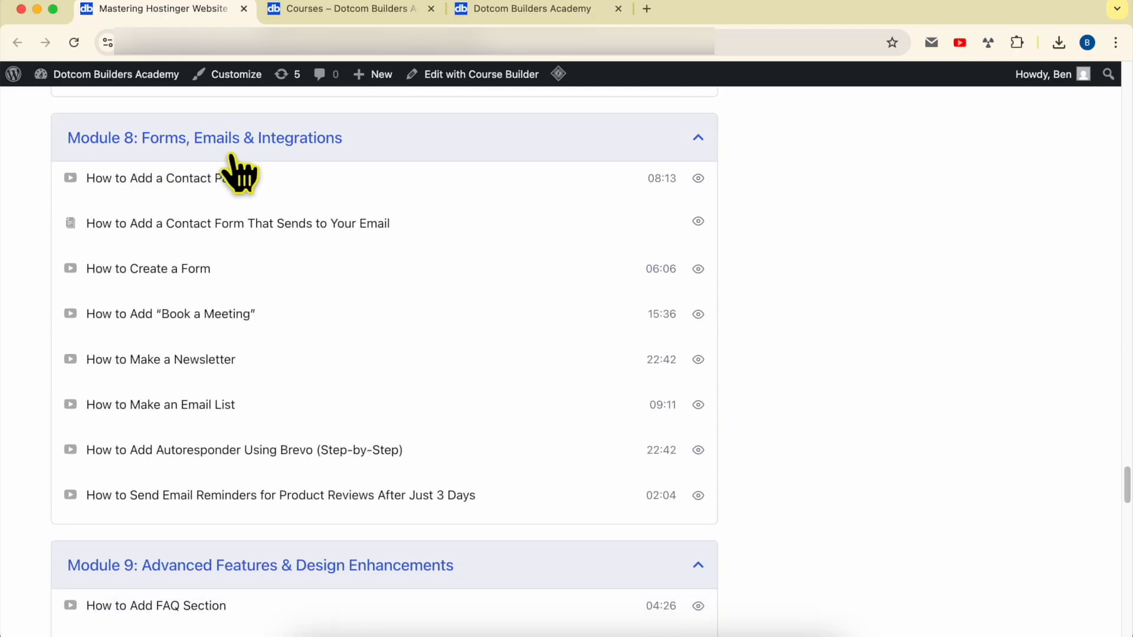
pyautogui.scroll(-5, 240, 324)
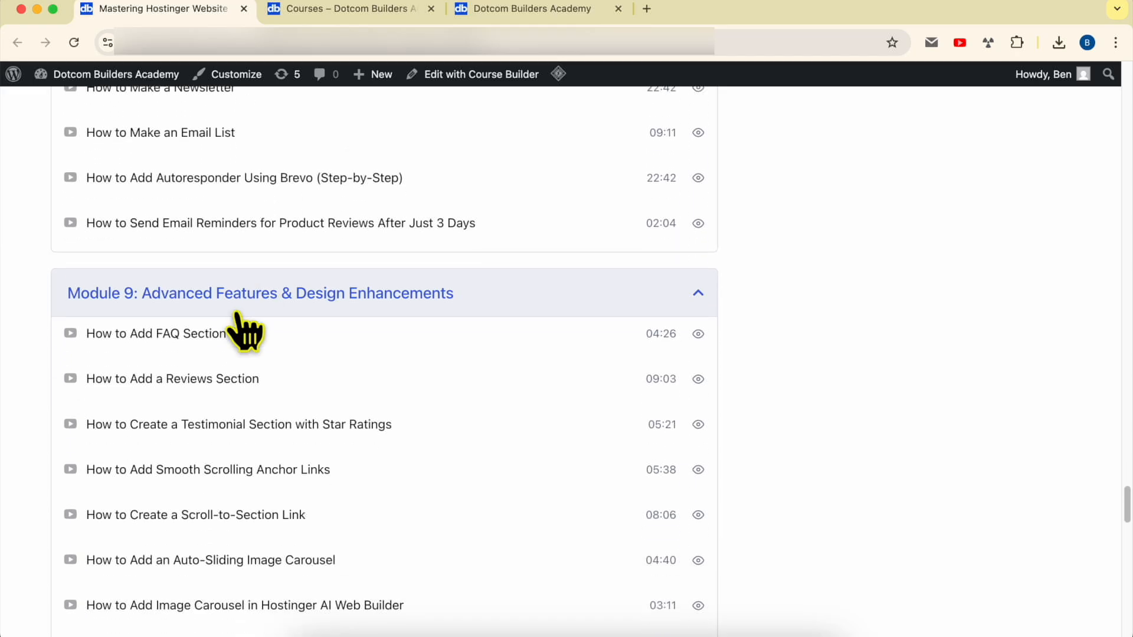
pyautogui.scroll(-12, 405, 232)
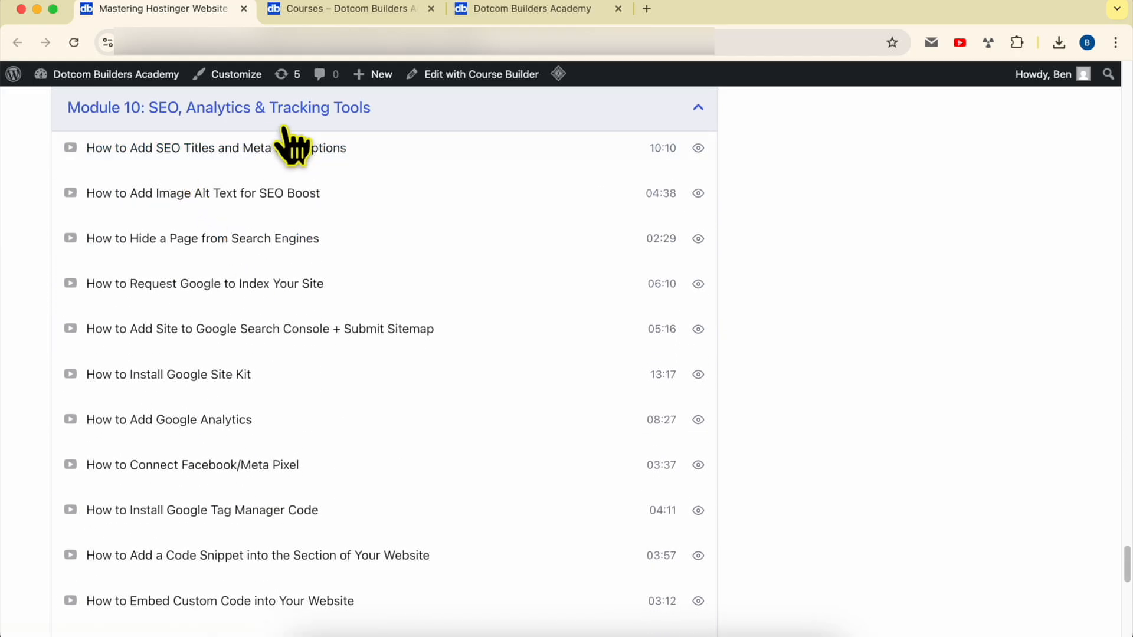
pyautogui.scroll(-9, 330, 177)
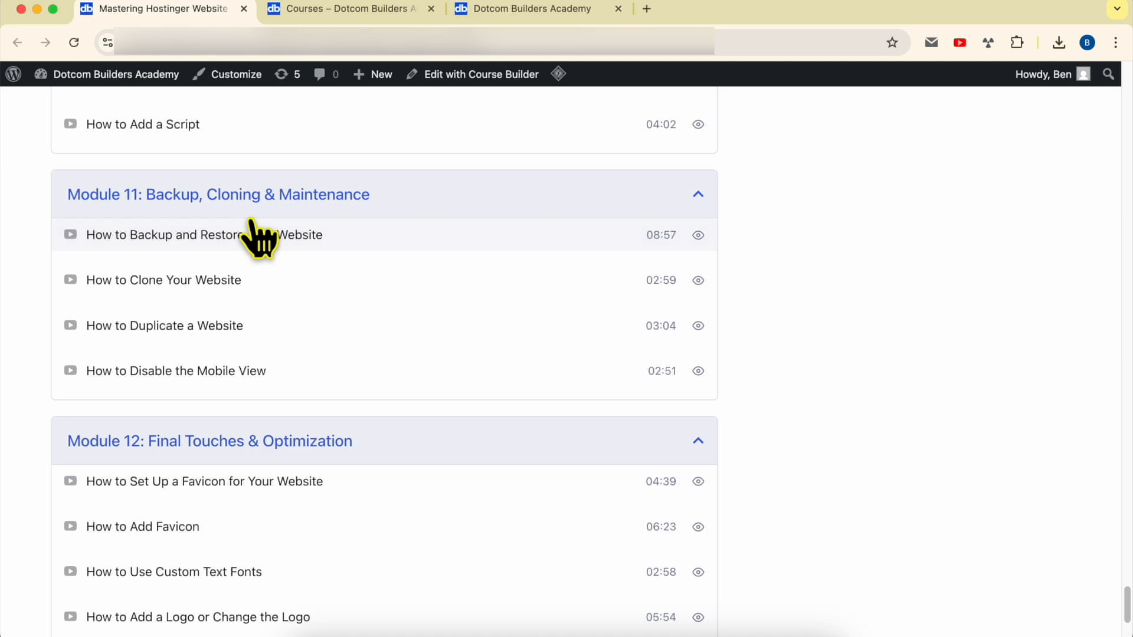
pyautogui.scroll(-3, 367, 236)
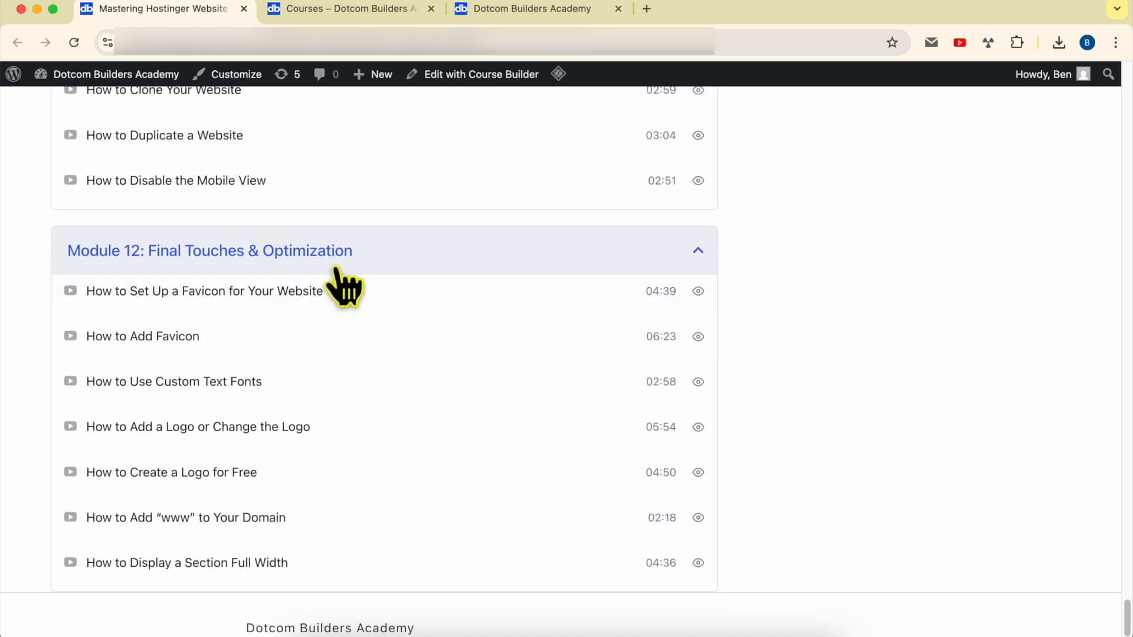
pyautogui.scroll(15, 797, 455)
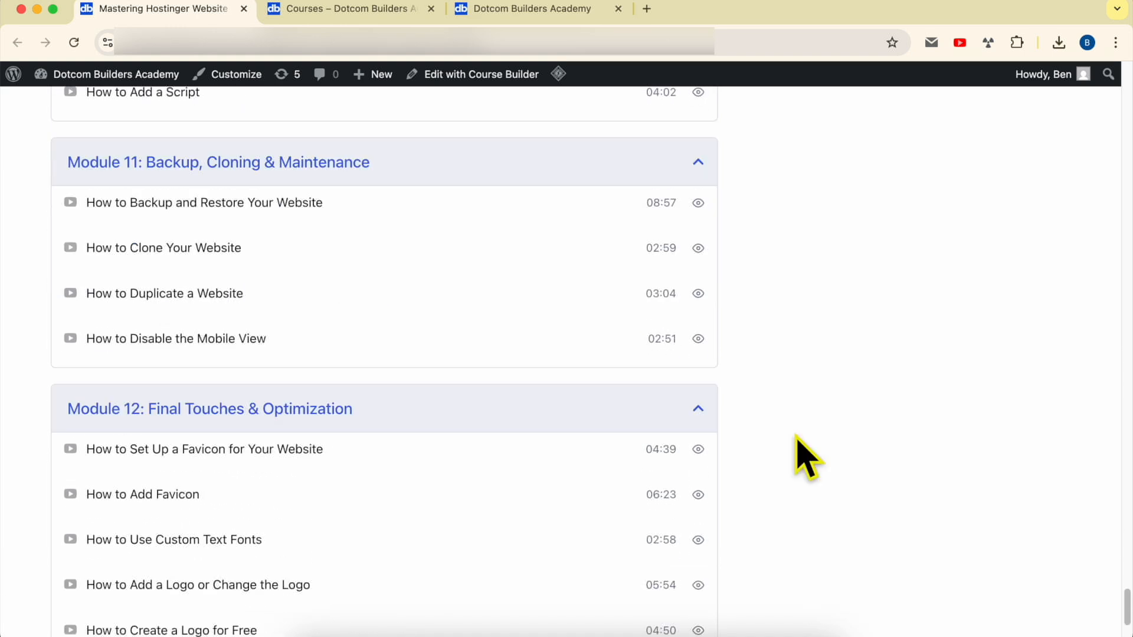
# Step: Browse the Dotcom Builders Academy course catalogue down to the Hostinger courses, and switch to the remaining academy page
pyautogui.click(345, 9)
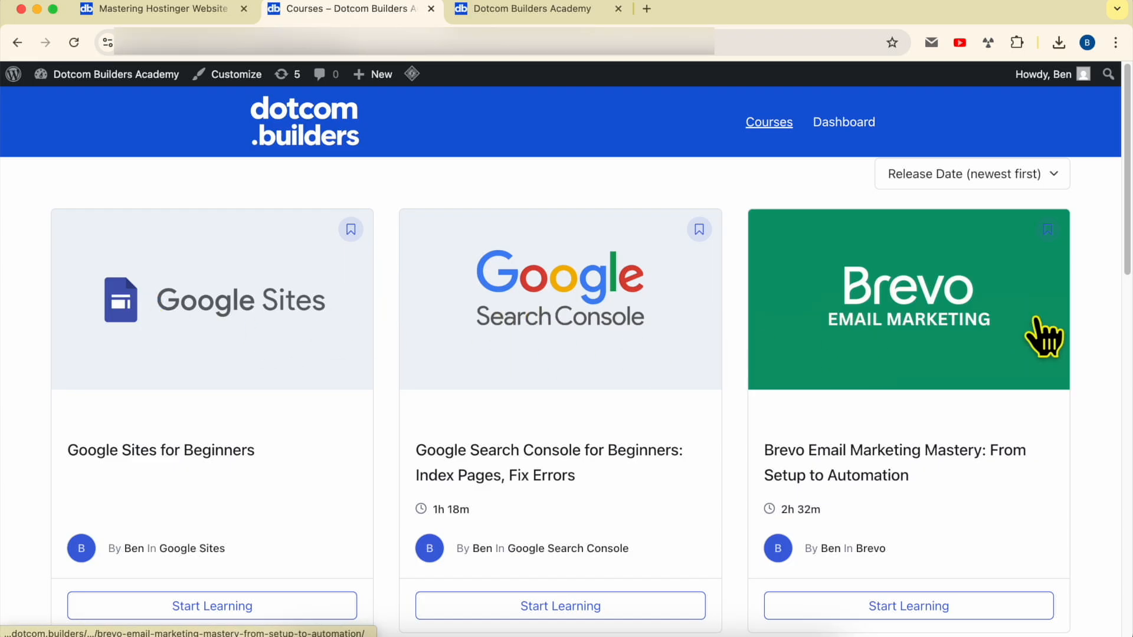
pyautogui.scroll(-9, 981, 353)
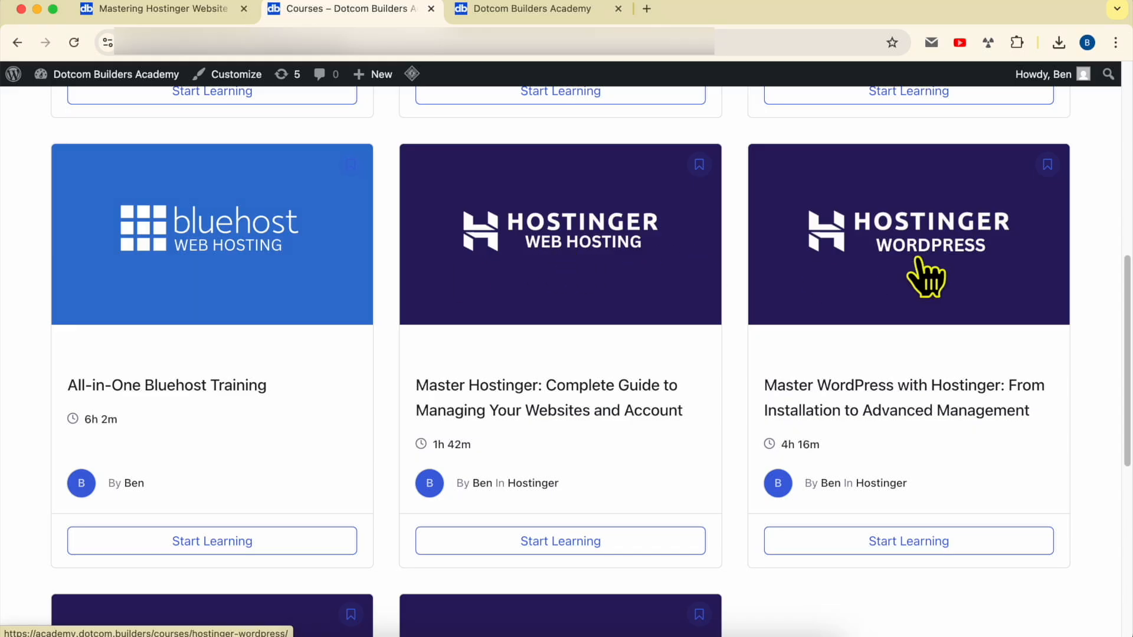
pyautogui.scroll(-4, 973, 289)
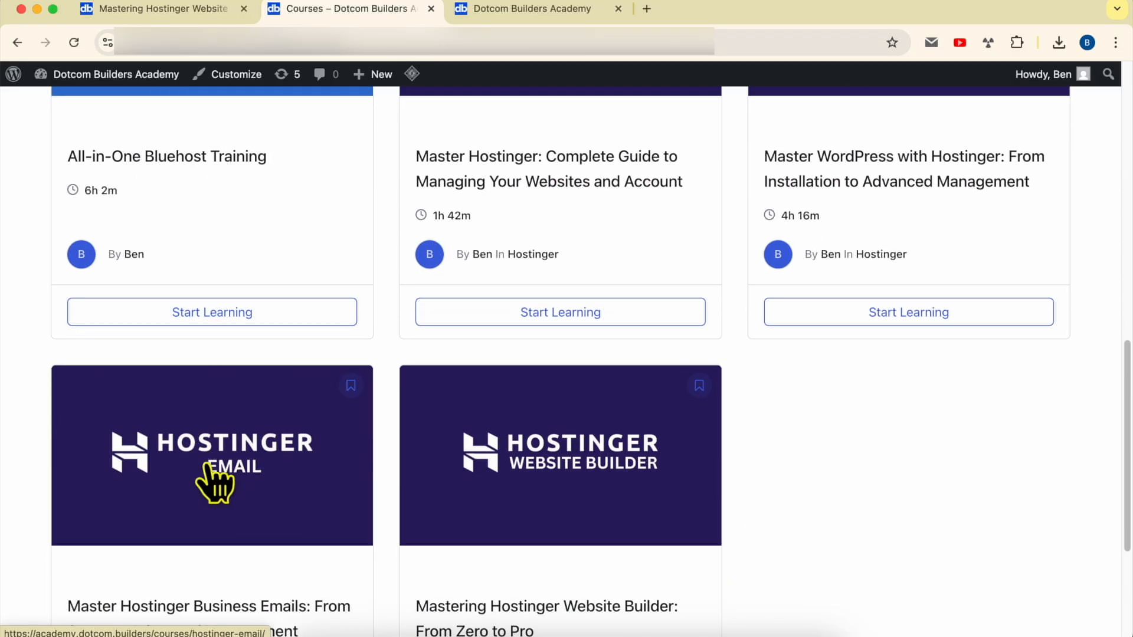
pyautogui.click(483, 18)
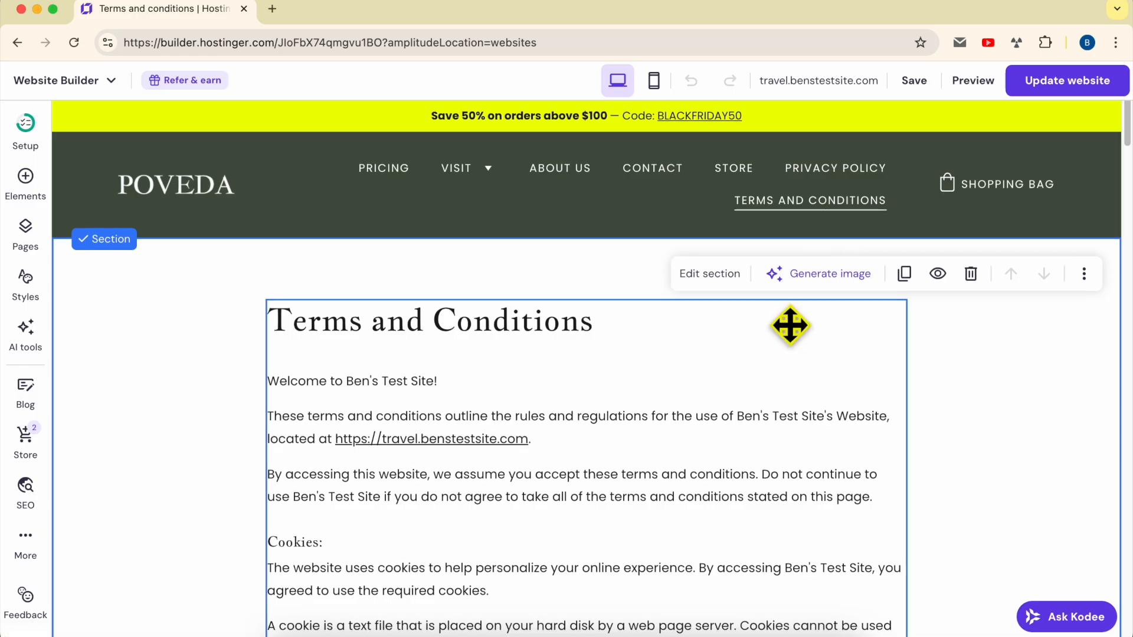
# Step: Back in the website builder, review the generated terms and conditions text down to the footer and return to its heading
pyautogui.scroll(-15, 789, 323)
pyautogui.scroll(-10, 789, 323)
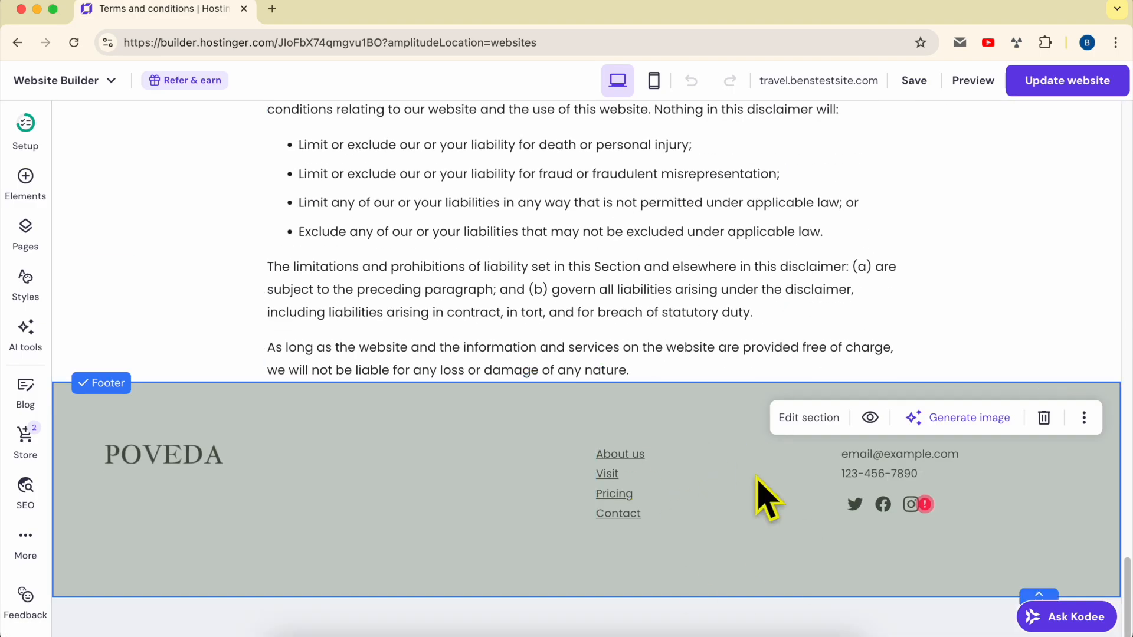
pyautogui.scroll(20, 678, 443)
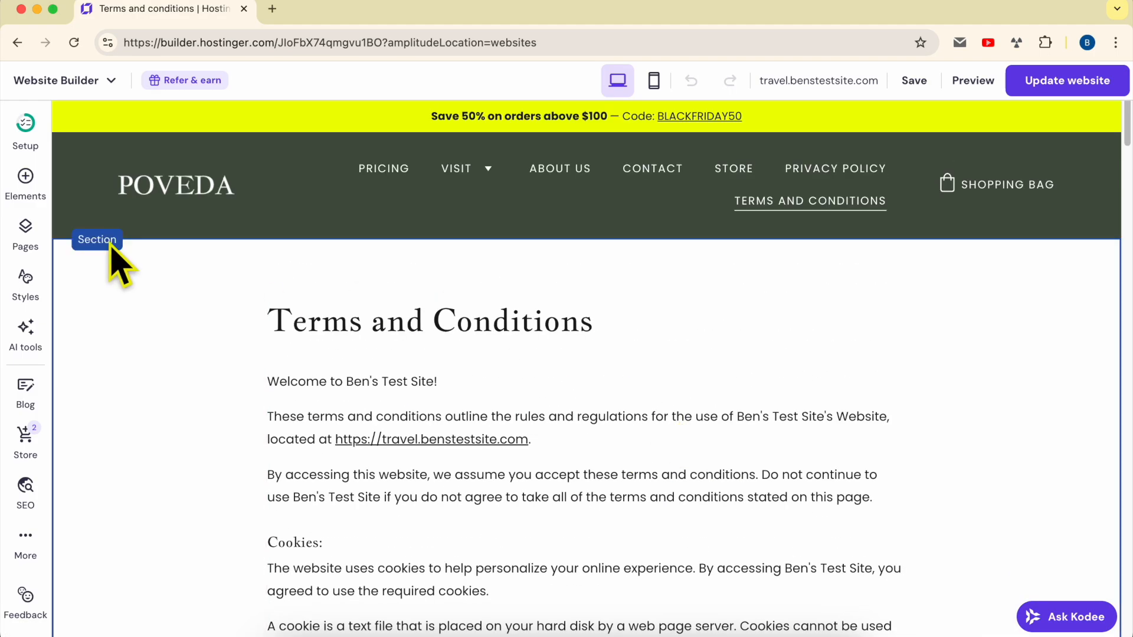
# Step: Display the site's pages and navigation list down to the Terms and conditions entry and the pages hidden from navigation
pyautogui.click(26, 239)
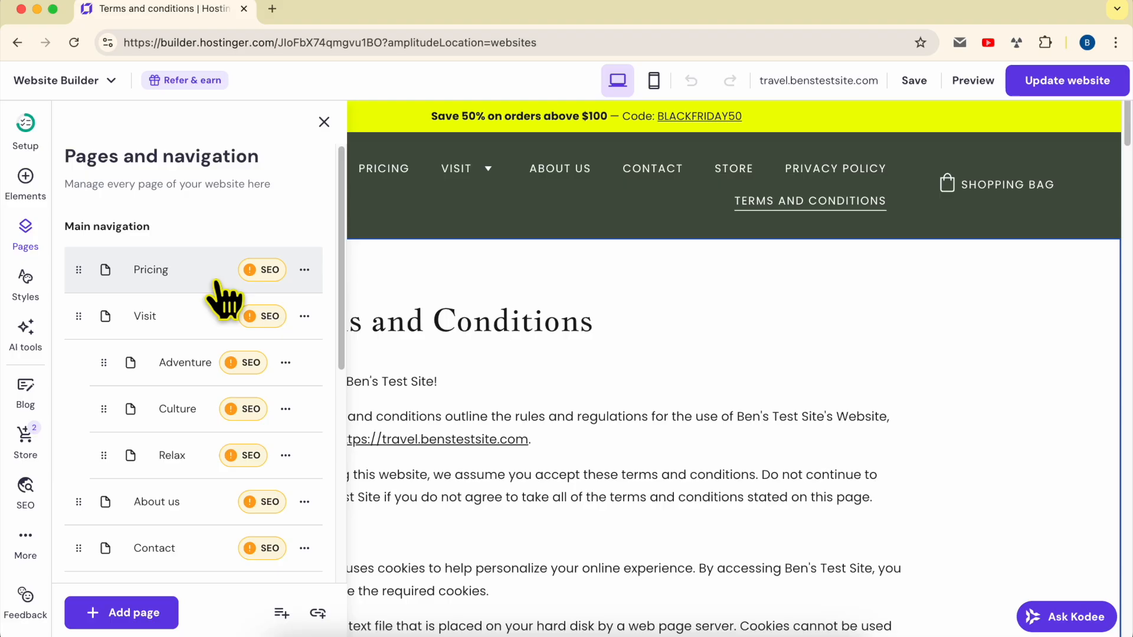
pyautogui.scroll(-7, 224, 307)
pyautogui.scroll(1, 204, 354)
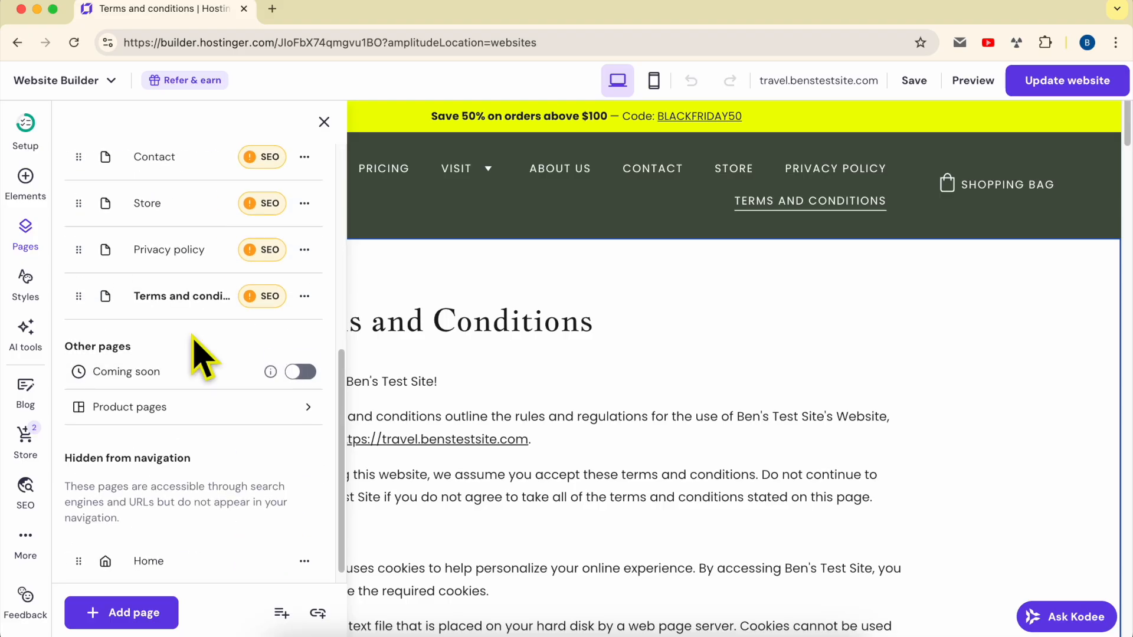
pyautogui.click(304, 296)
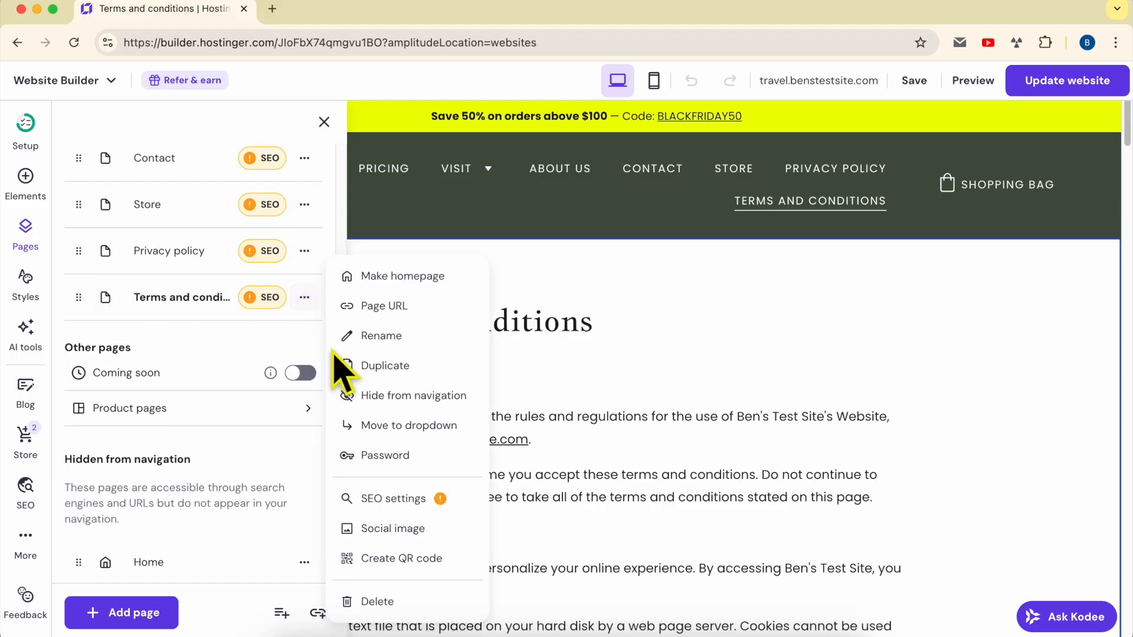
pyautogui.click(377, 601)
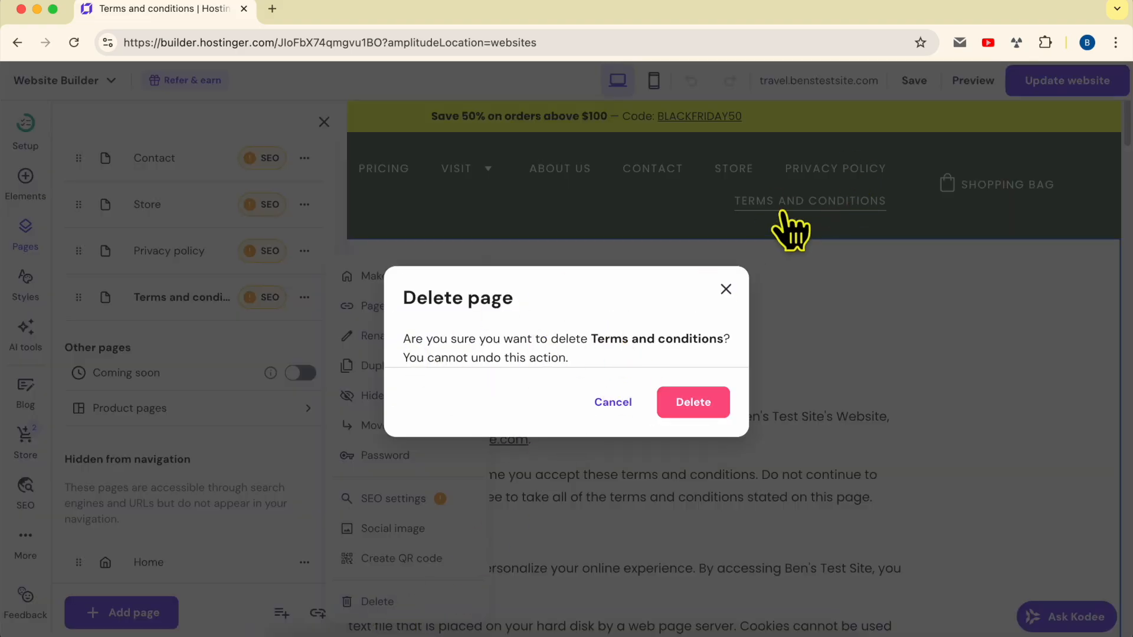
pyautogui.click(621, 403)
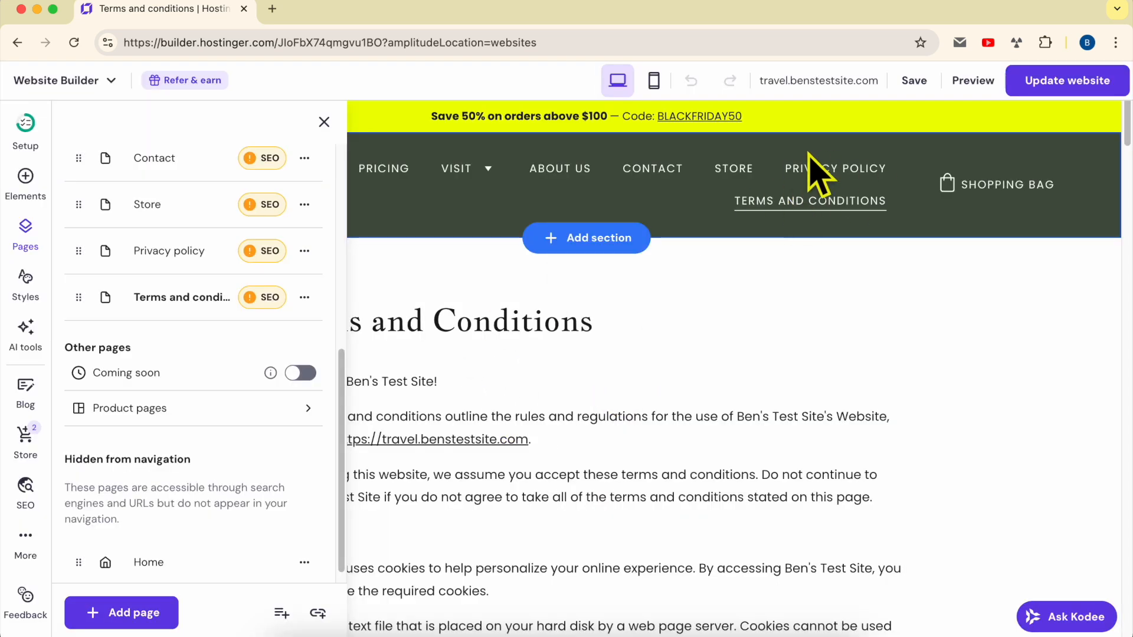
# Step: Move the Terms and conditions and Privacy policy pages from the main navigation to Hidden from navigation, and close the page list
pyautogui.moveTo(81, 299); pyautogui.dragTo(97, 511)
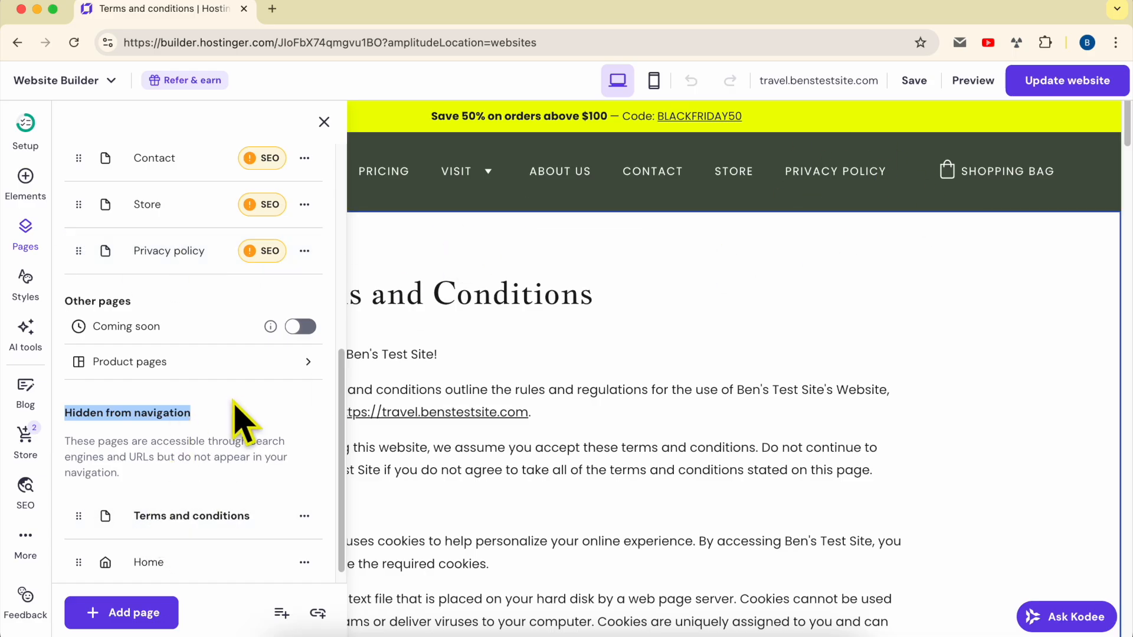
pyautogui.moveTo(80, 250); pyautogui.dragTo(80, 516)
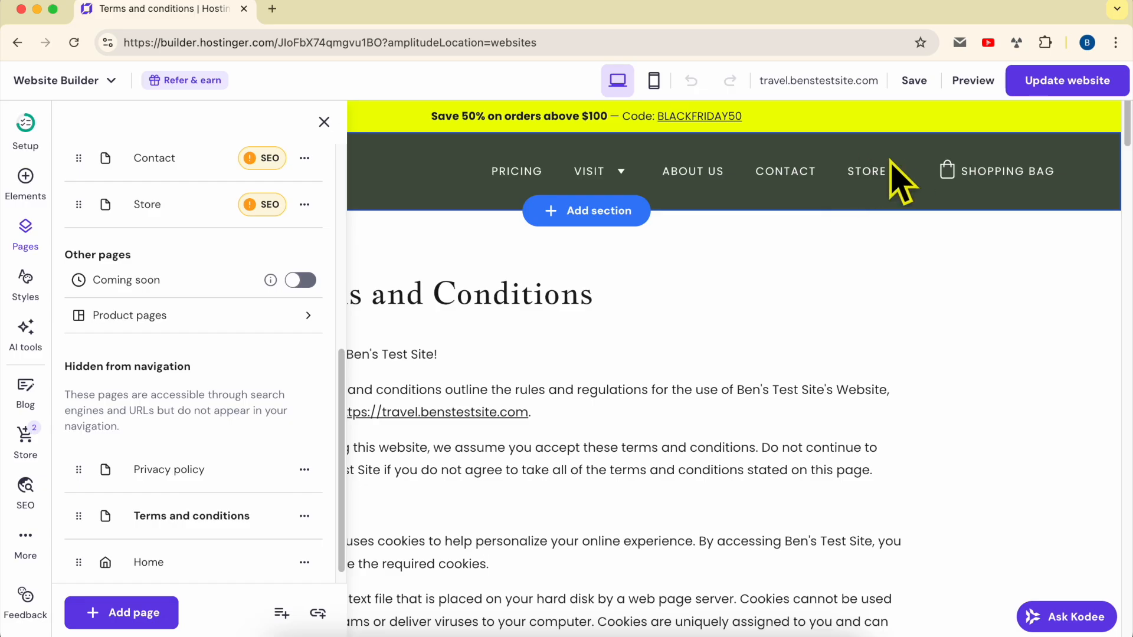
pyautogui.click(1006, 285)
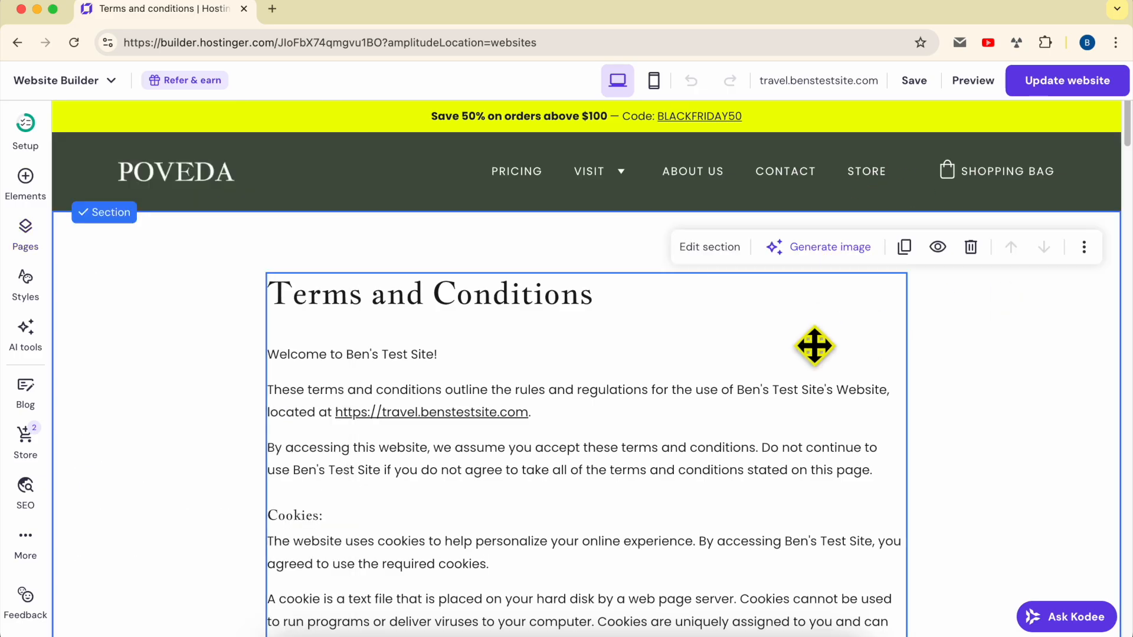
# Step: Add a new text element to the footer of the terms and conditions page
pyautogui.scroll(-20, 810, 345)
pyautogui.scroll(-10, 809, 346)
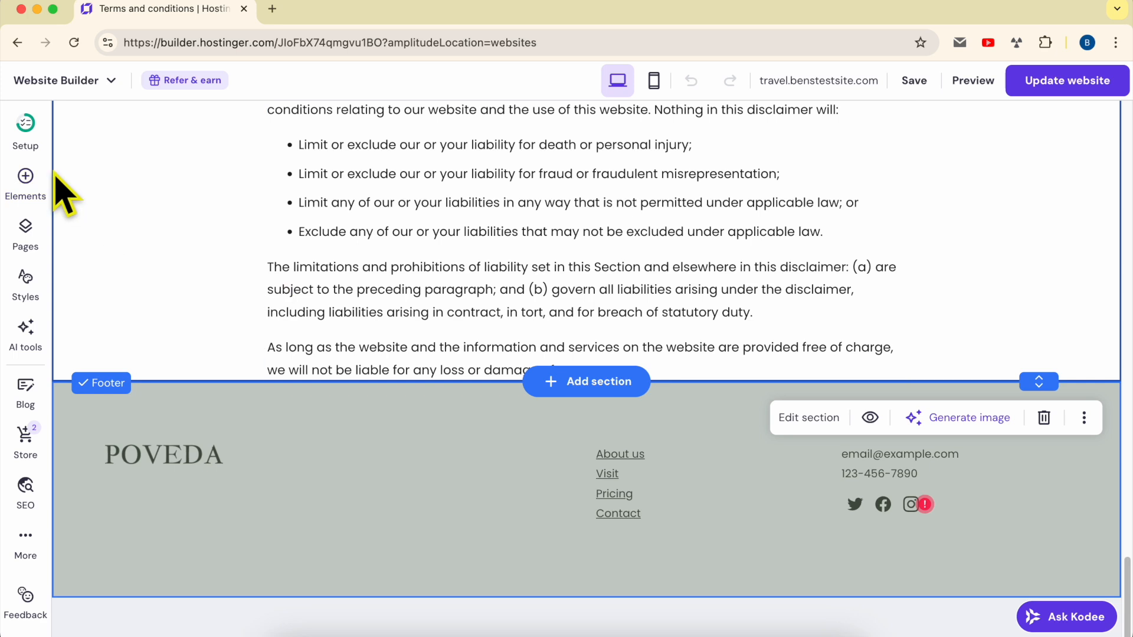
pyautogui.click(27, 179)
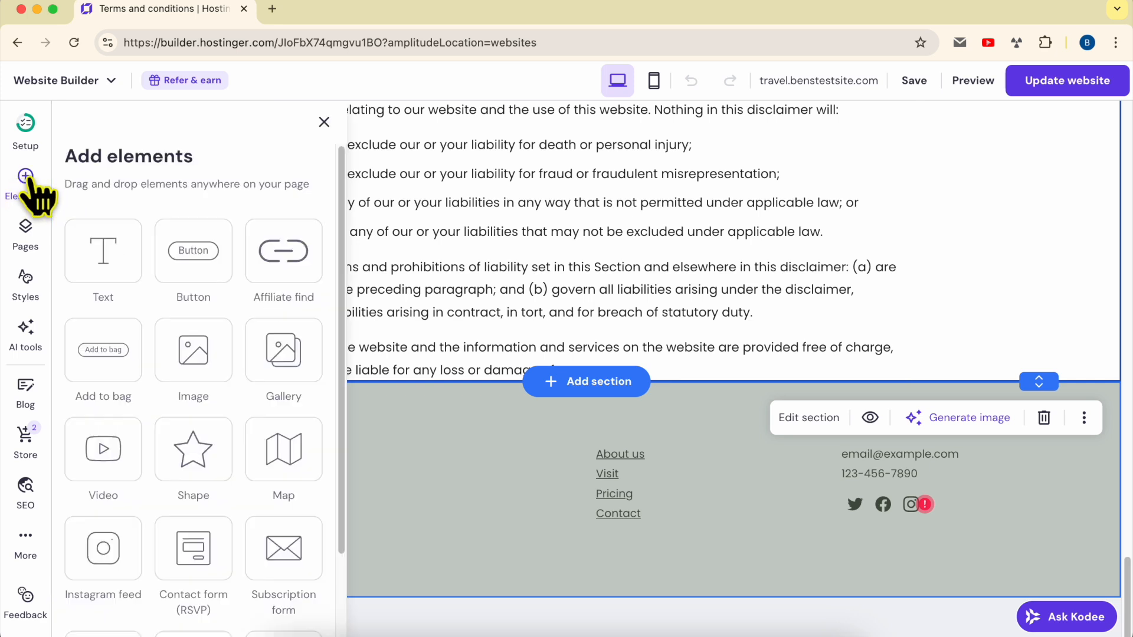
pyautogui.click(111, 255)
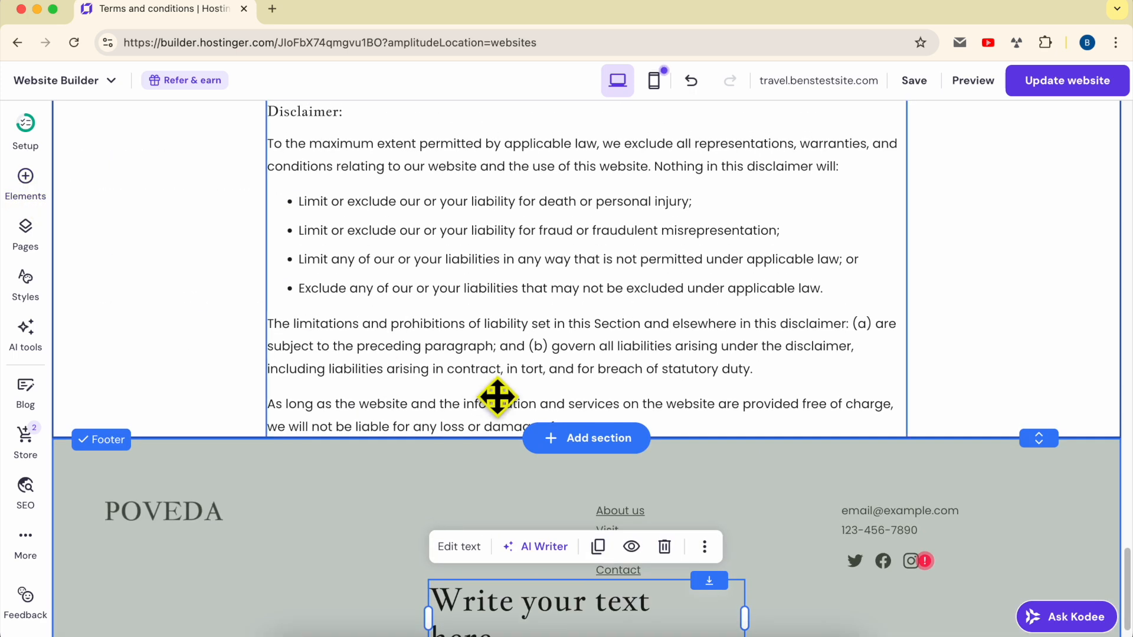
# Step: Move the new text element in the footer to the space between the POVEDA logo and the page links
pyautogui.moveTo(503, 606); pyautogui.dragTo(184, 551)
pyautogui.doubleClick(185, 551)
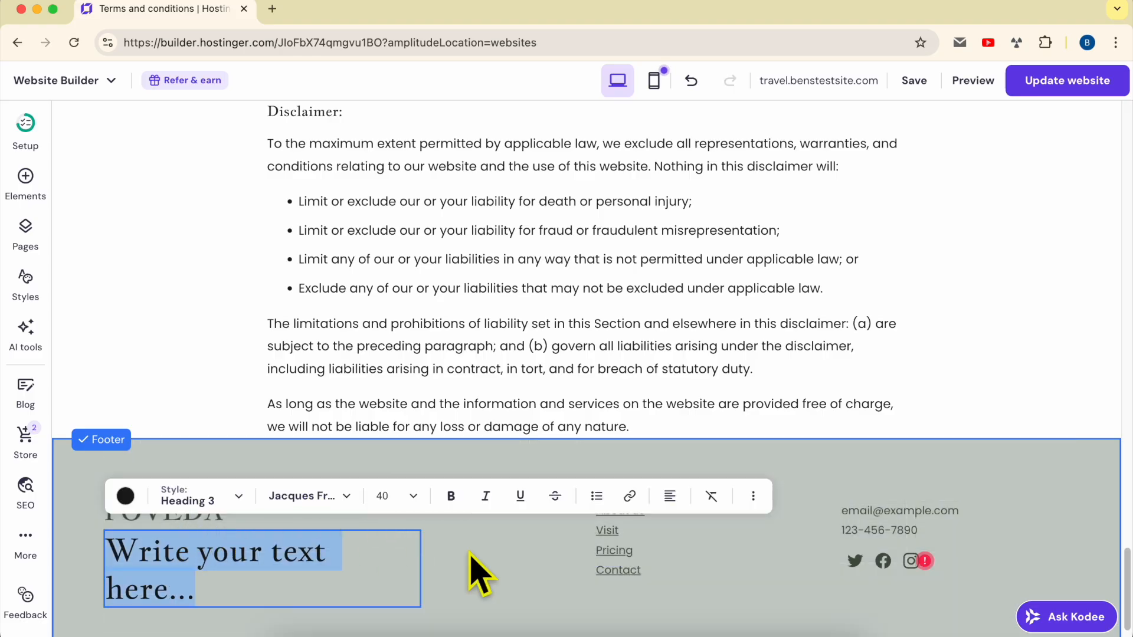
pyautogui.click(364, 546)
pyautogui.moveTo(283, 551); pyautogui.dragTo(428, 516)
# Step: Give the new footer text the Paragraph 1 style and set its font size to 14
pyautogui.doubleClick(429, 516)
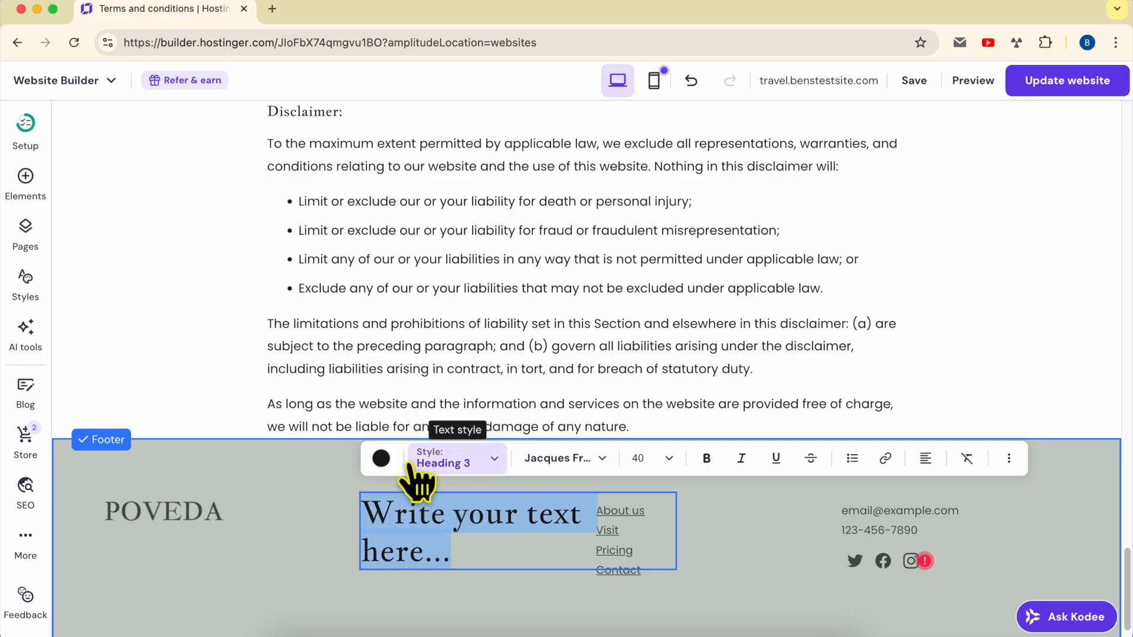
pyautogui.click(479, 456)
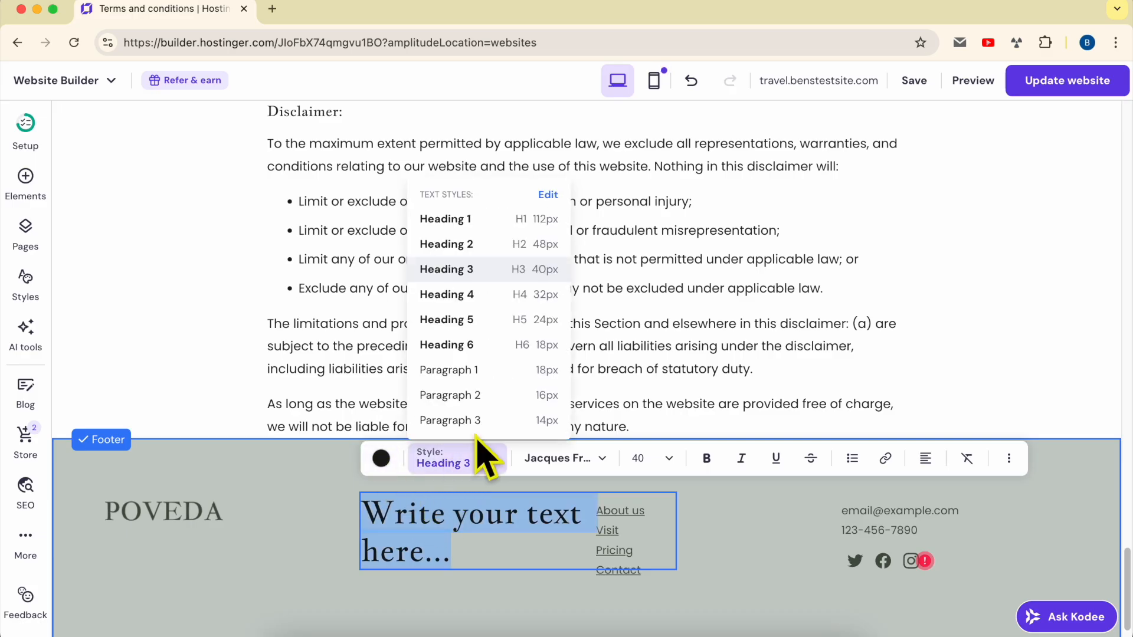
pyautogui.click(497, 370)
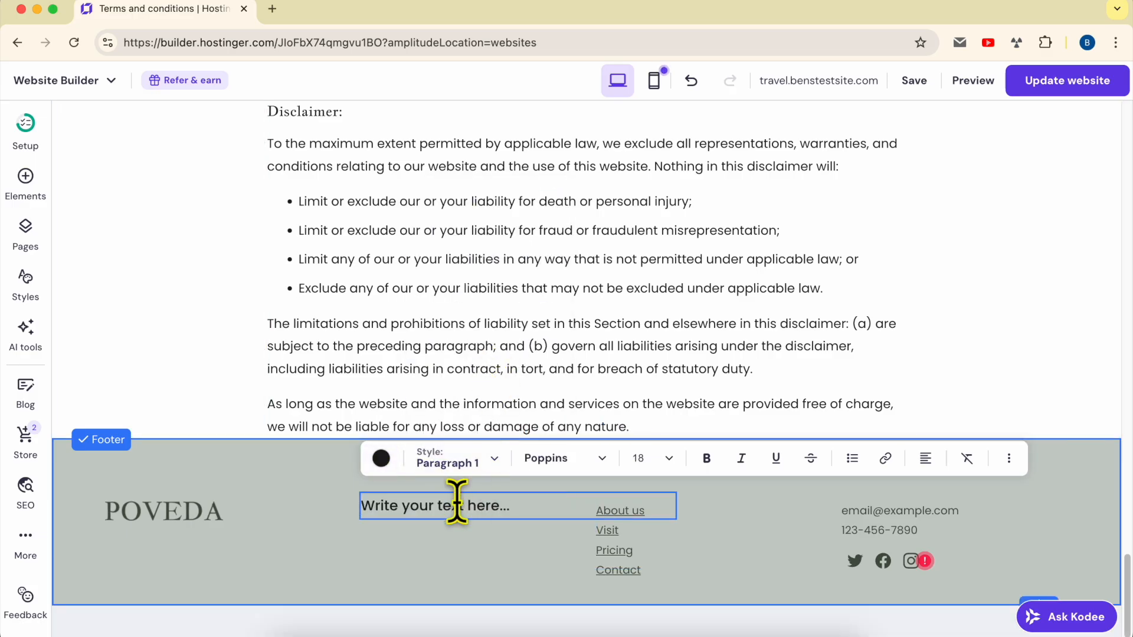
pyautogui.click(475, 463)
pyautogui.tripleClick(493, 511)
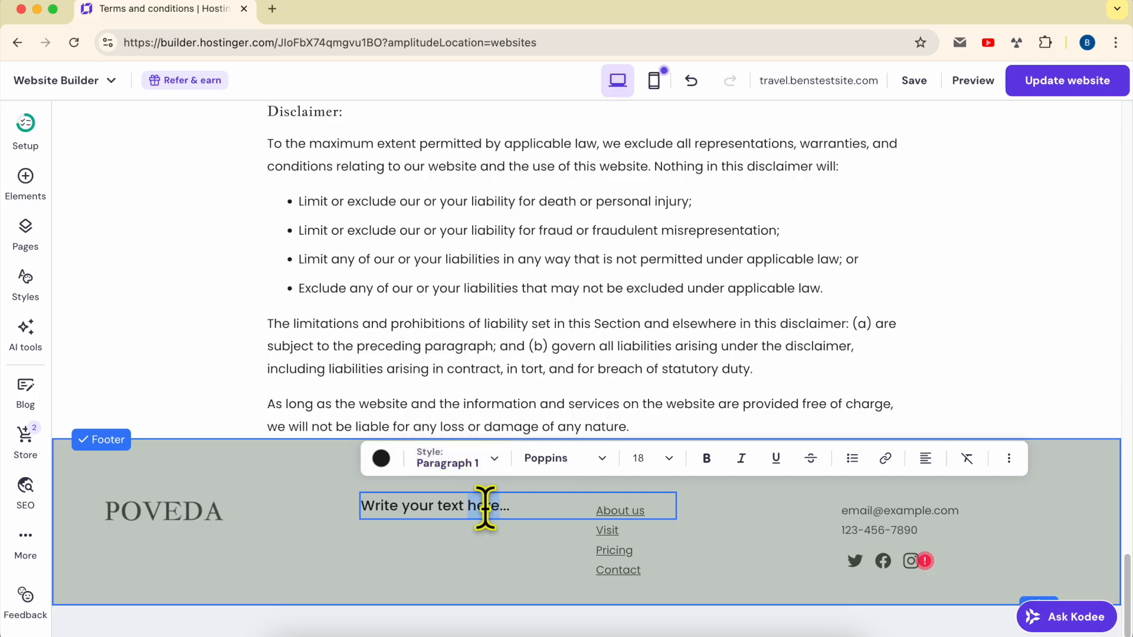
pyautogui.click(672, 460)
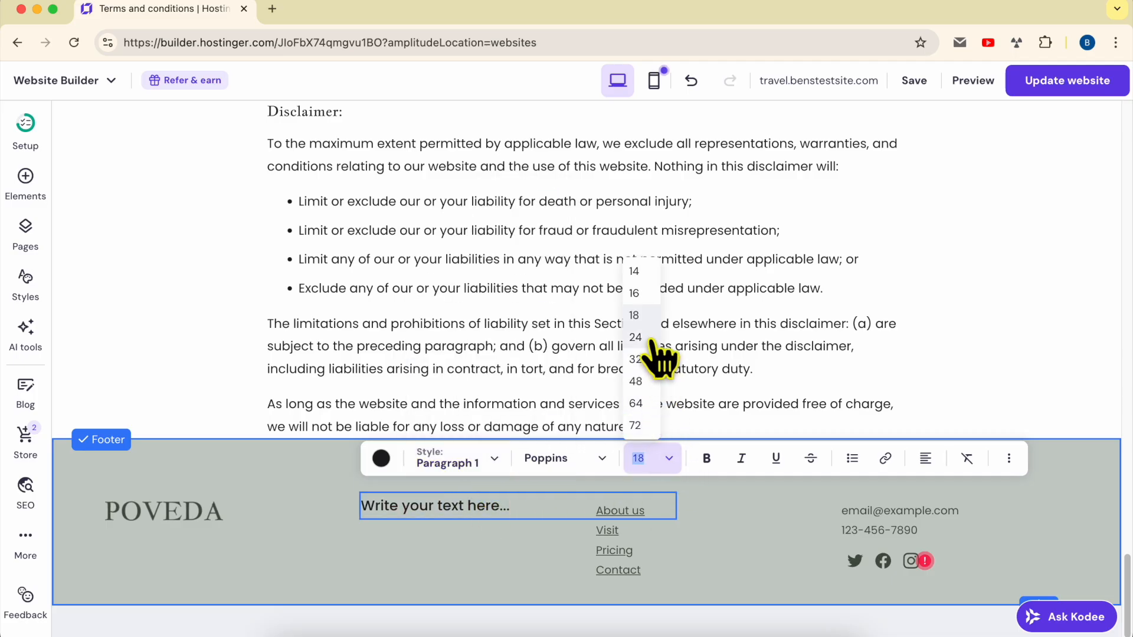
pyautogui.click(648, 272)
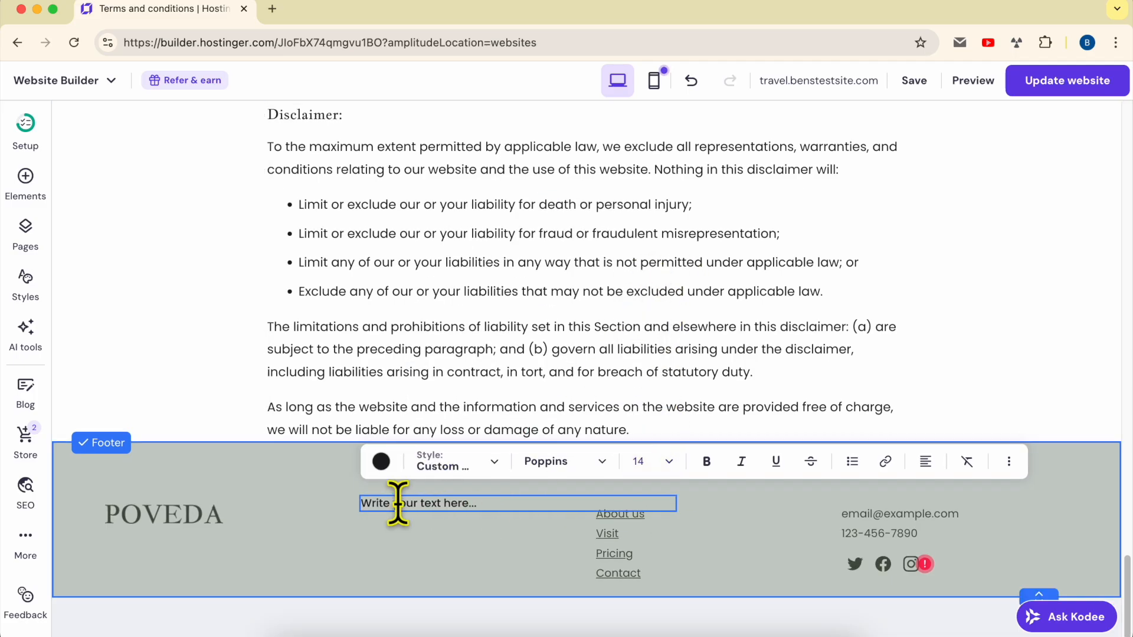
# Step: Replace the placeholder text in the new footer element with "Privacy Policy" and set its text color to #5c6756
pyautogui.write('T')
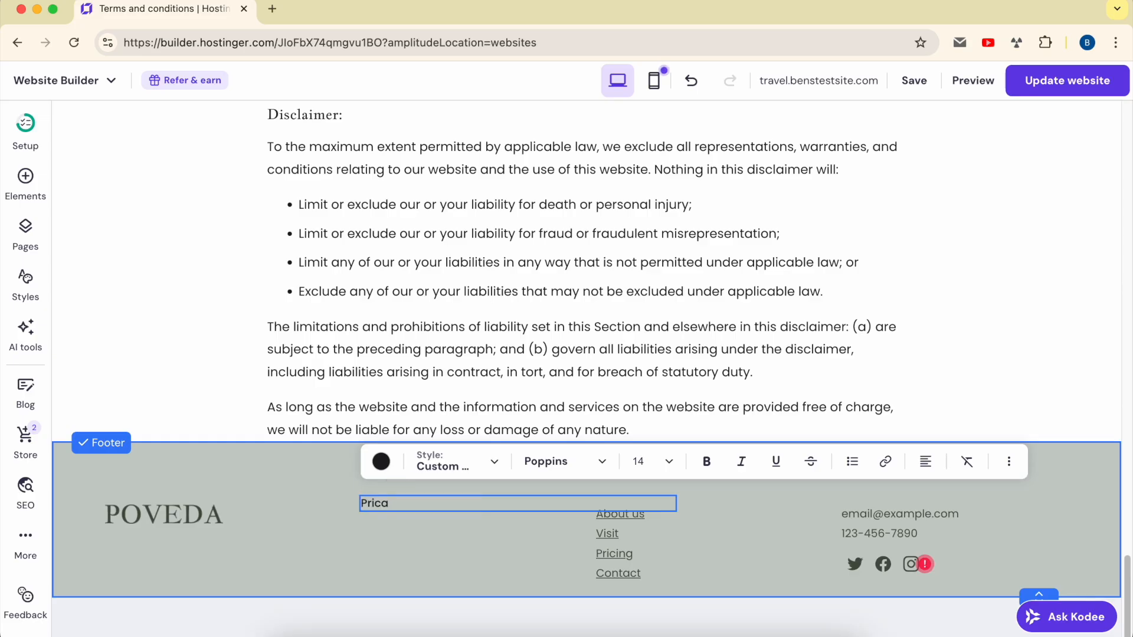
pyautogui.write('Privacy ')
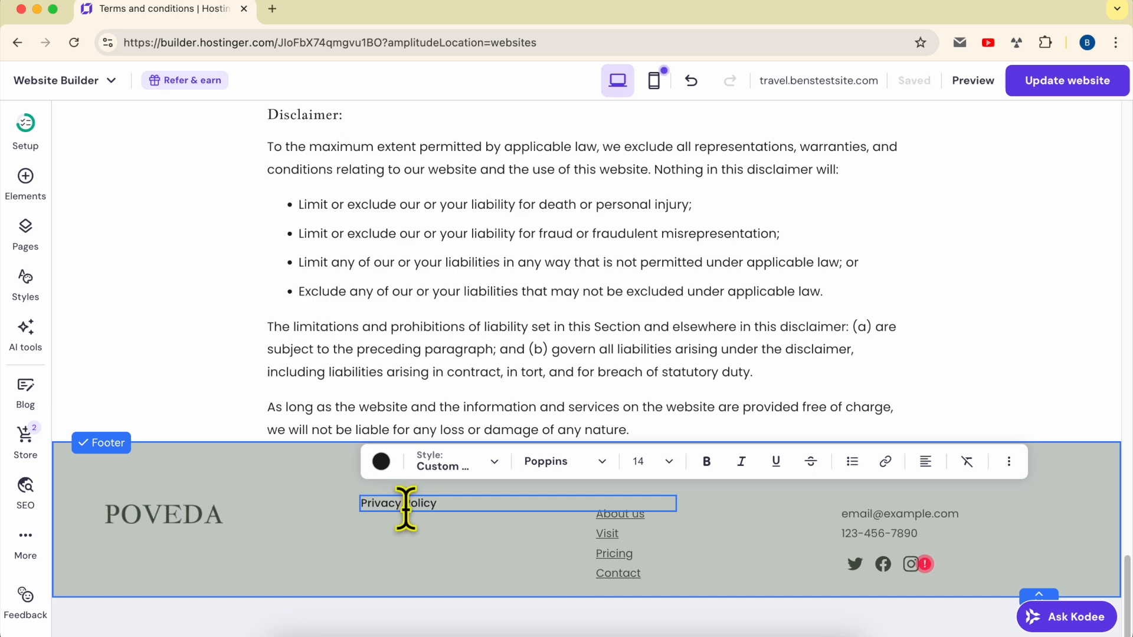
pyautogui.write('Policy')
pyautogui.click(381, 461)
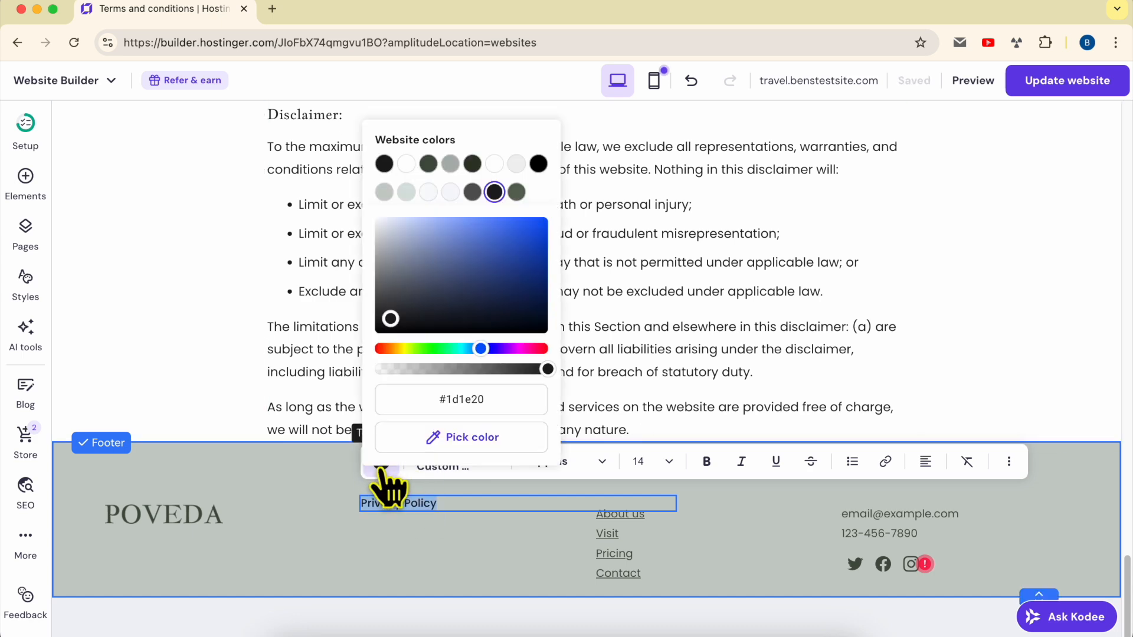
pyautogui.click(516, 192)
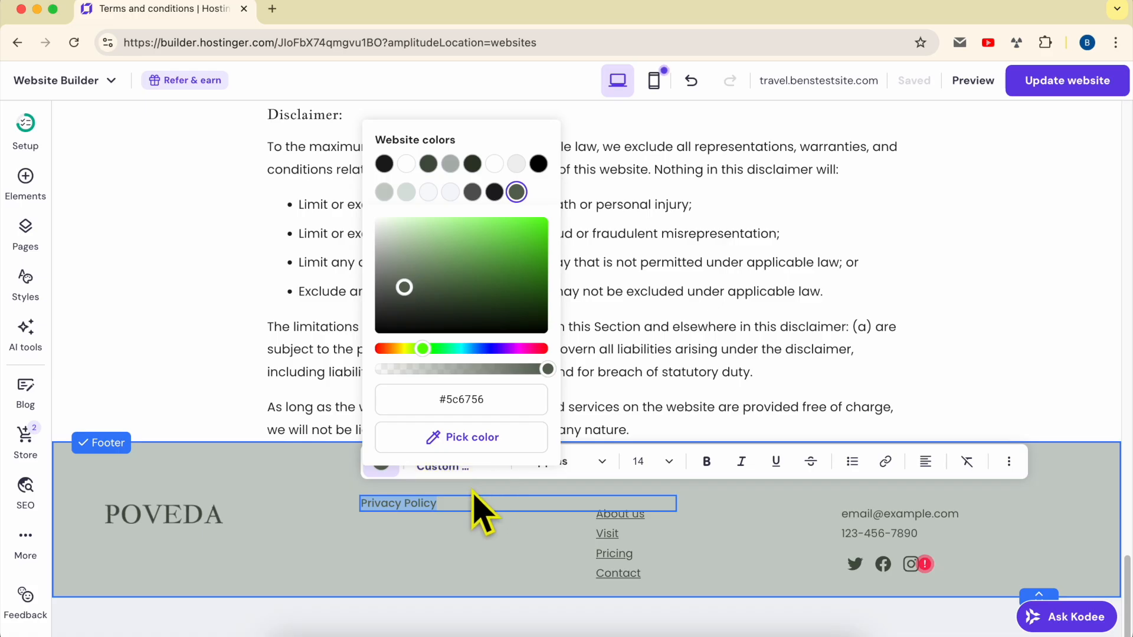
pyautogui.click(456, 501)
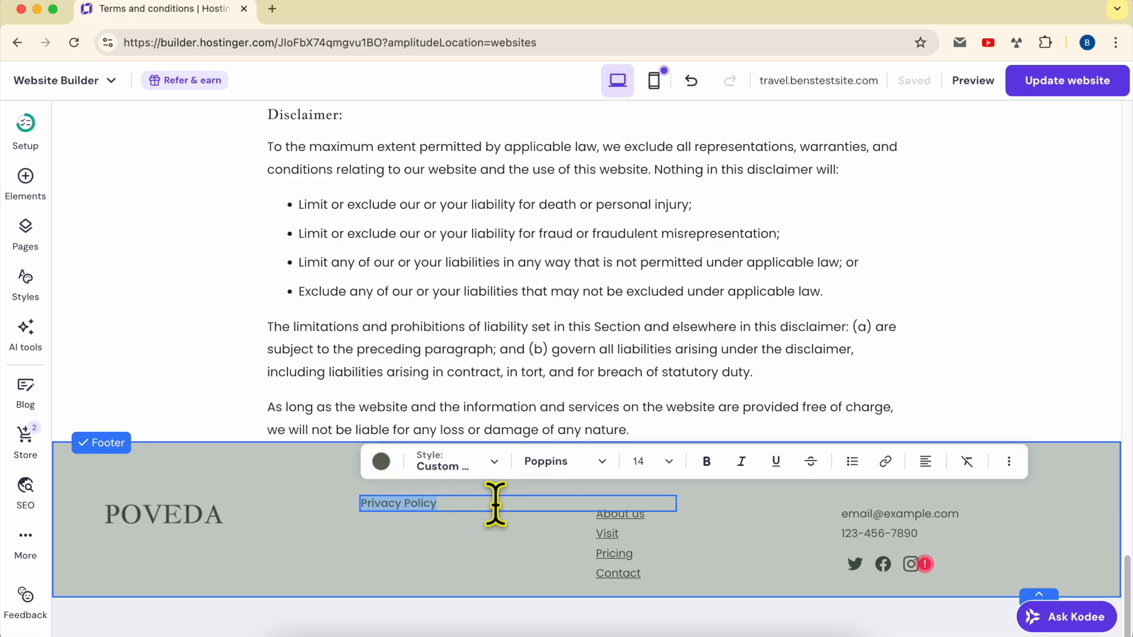
# Step: Link the footer's "Privacy Policy" text to the Privacy policy page
pyautogui.click(885, 462)
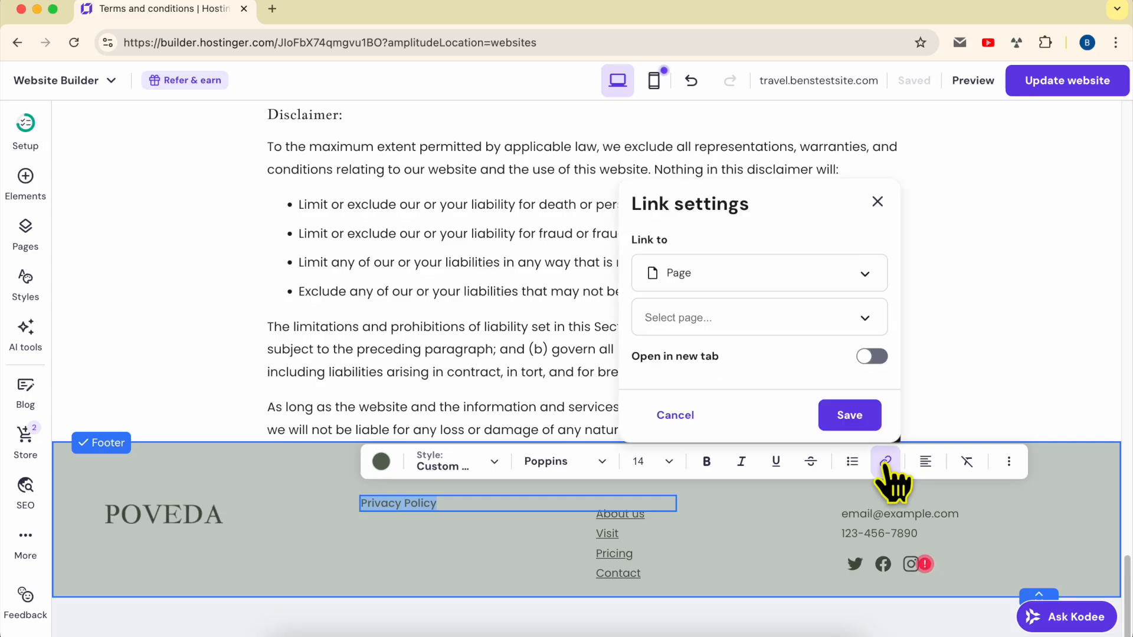
pyautogui.click(739, 272)
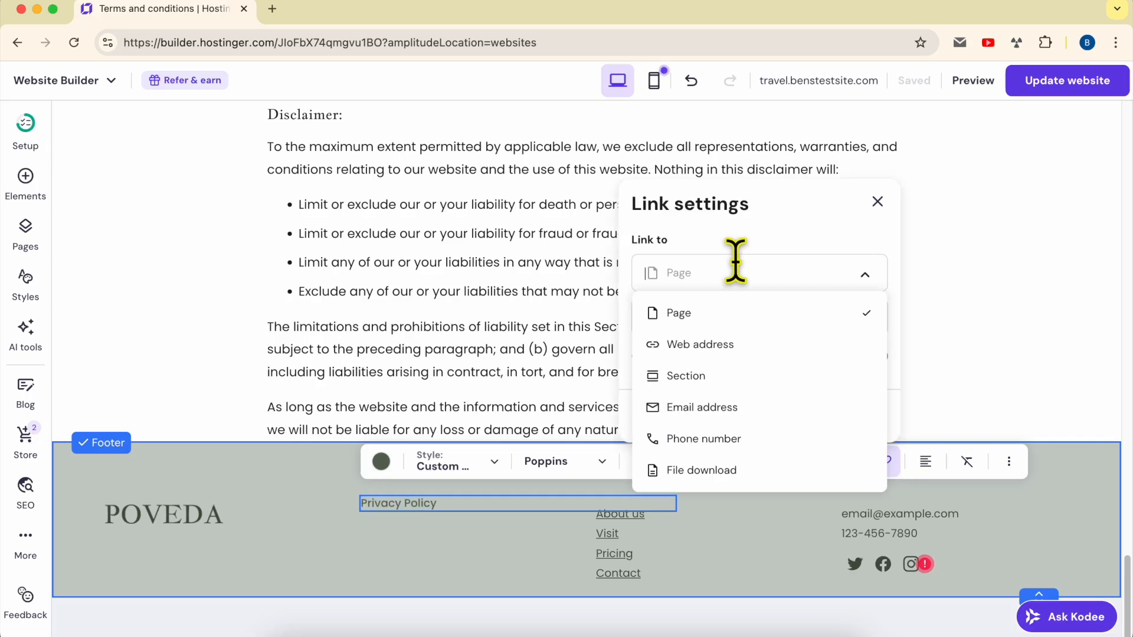
pyautogui.click(700, 315)
pyautogui.click(742, 317)
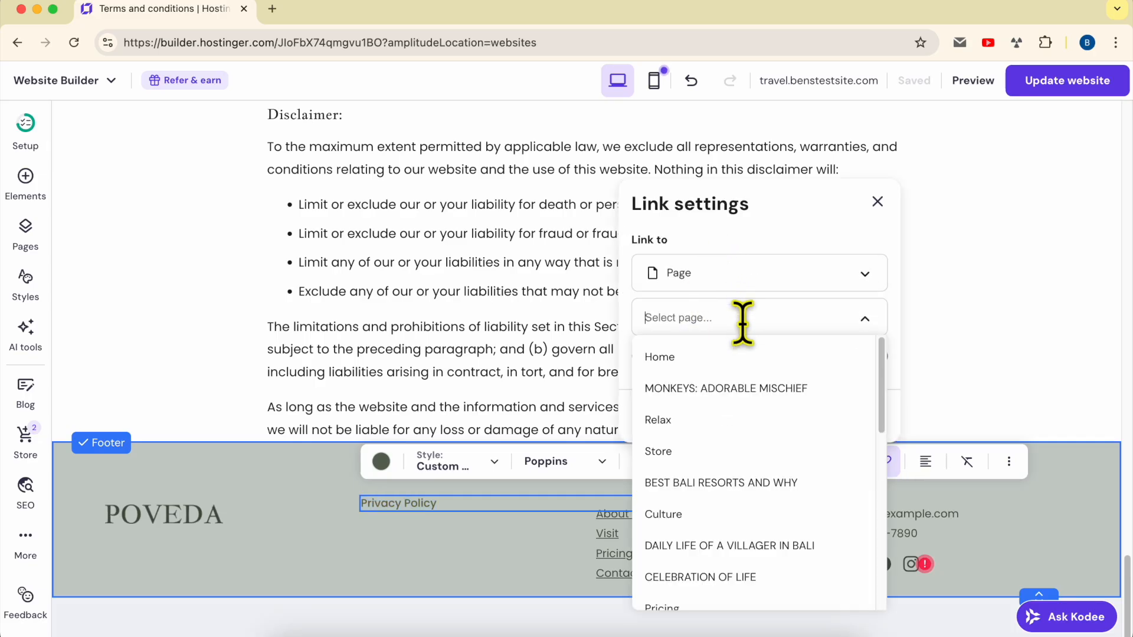
pyautogui.scroll(-6, 767, 479)
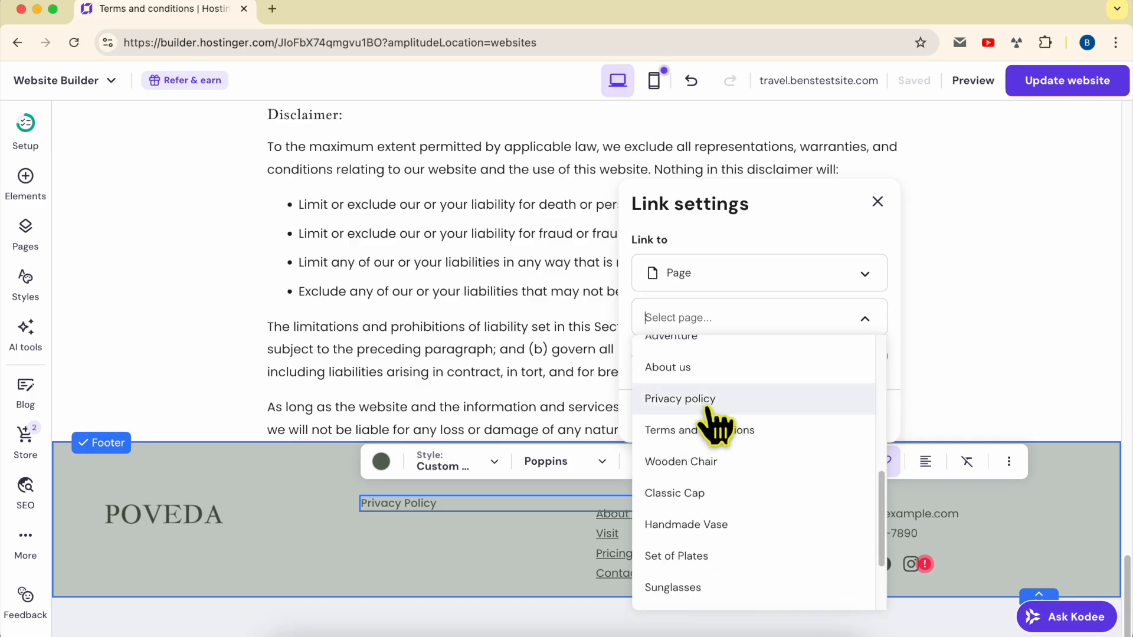
pyautogui.click(721, 404)
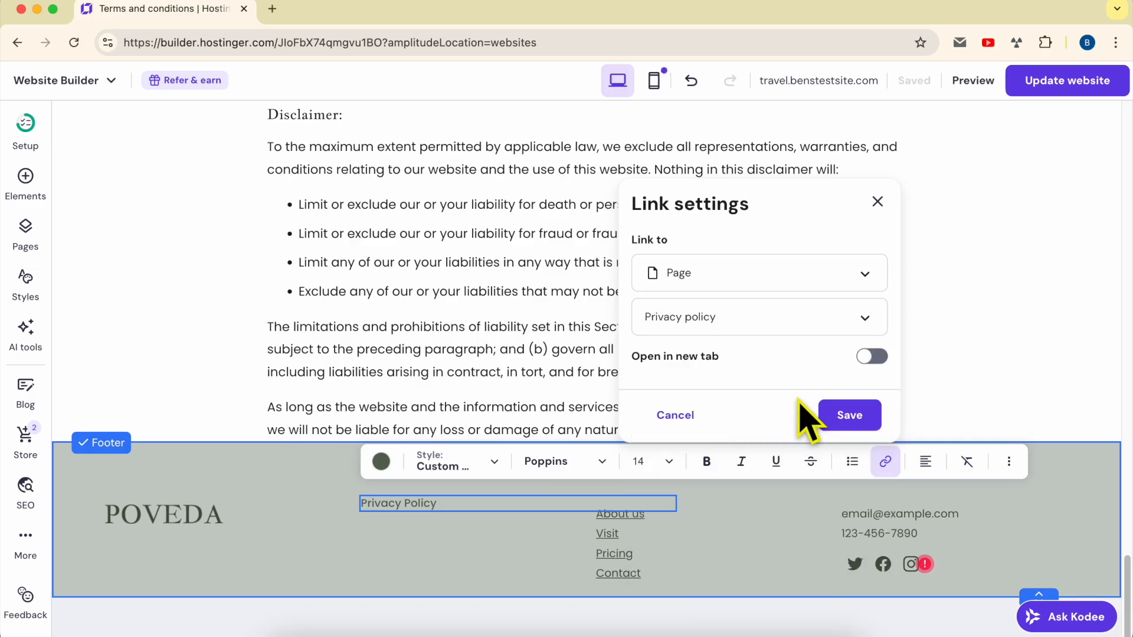
pyautogui.click(850, 415)
# Step: Narrow the Privacy Policy text box and position it beside the footer's page links, level with About us
pyautogui.click(454, 507)
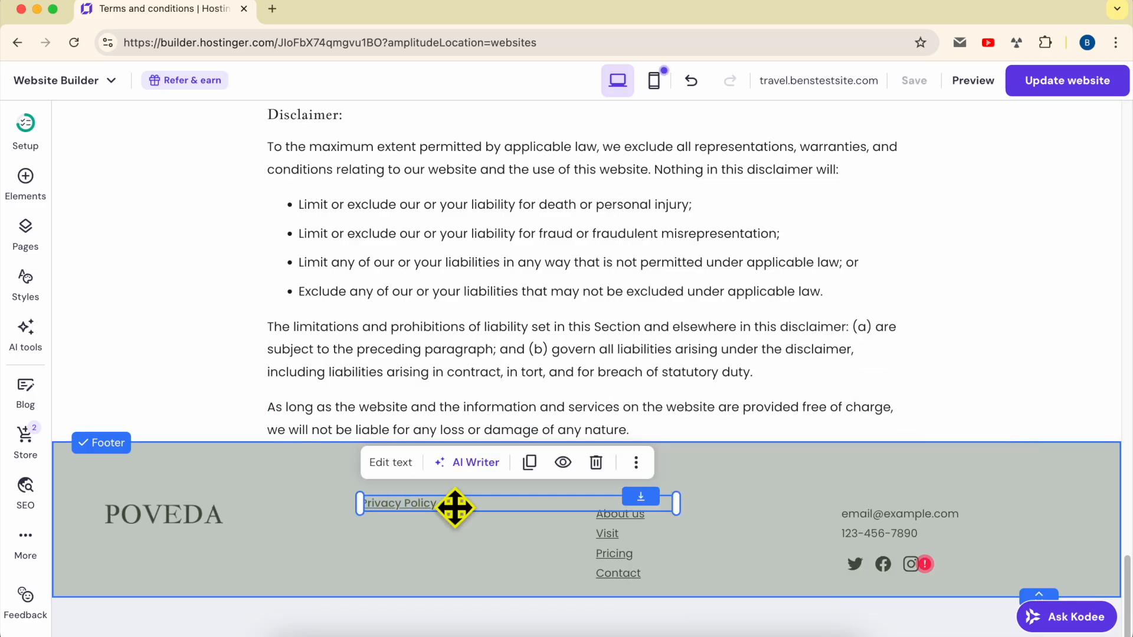
pyautogui.moveTo(683, 503); pyautogui.dragTo(516, 514)
pyautogui.click(555, 505)
pyautogui.click(399, 503)
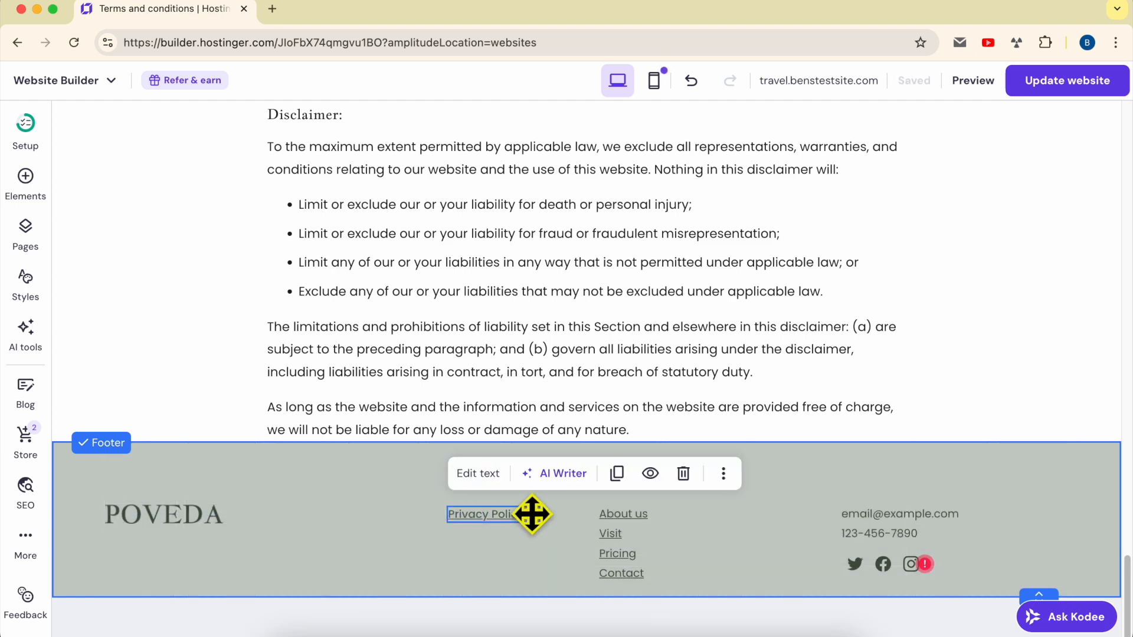
pyautogui.click(616, 473)
pyautogui.moveTo(505, 524)
pyautogui.mouseDown()
pyautogui.moveTo(513, 550)
pyautogui.moveTo(501, 534)
pyautogui.mouseUp()
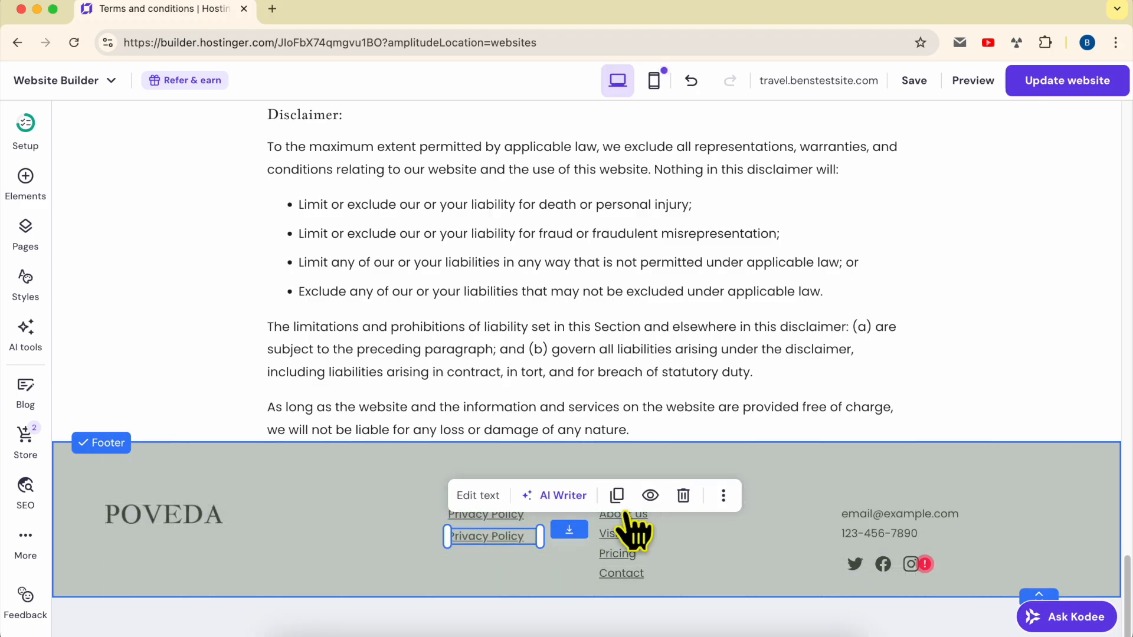
pyautogui.click(683, 495)
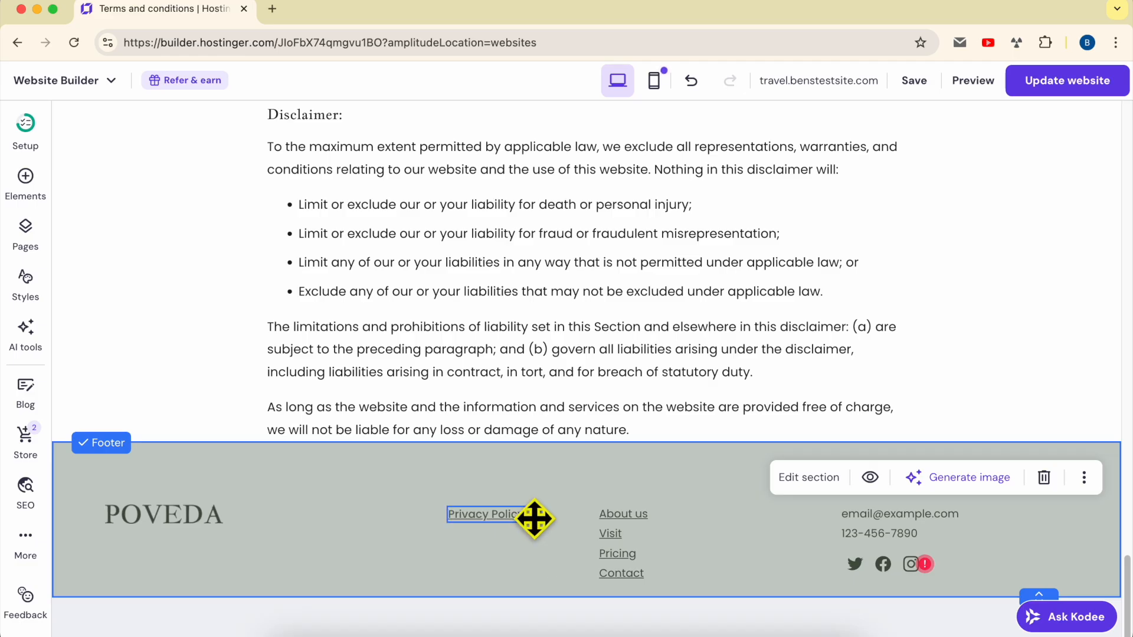
# Step: Widen the Privacy Policy text box slightly and open its text for editing at the end of the line
pyautogui.click(521, 512)
pyautogui.moveTo(534, 513); pyautogui.dragTo(562, 514)
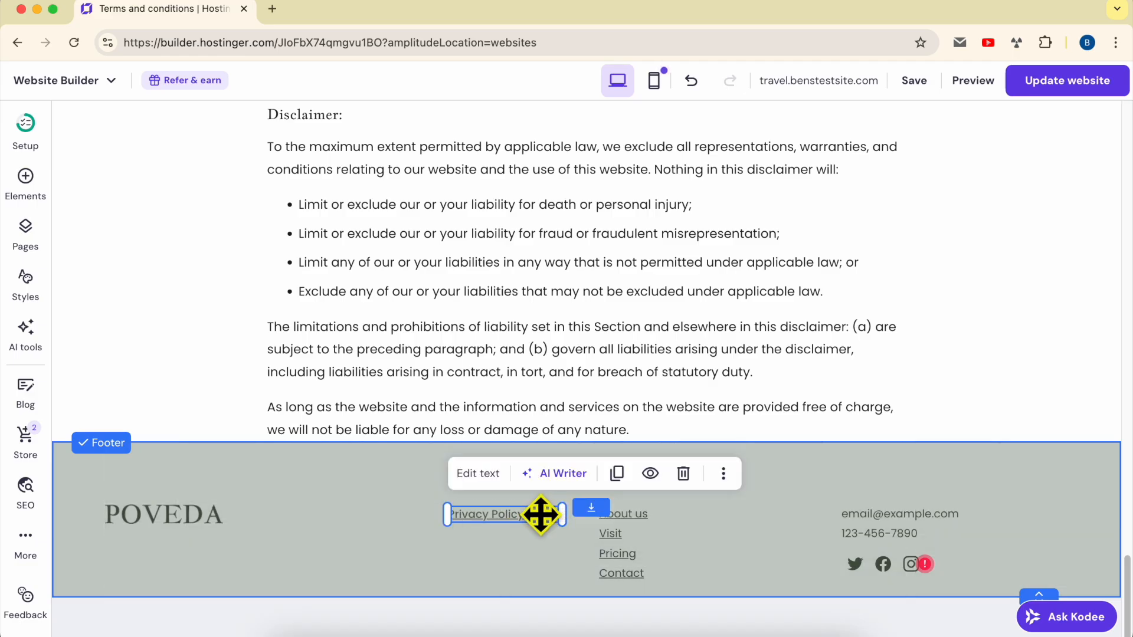
pyautogui.click(540, 515)
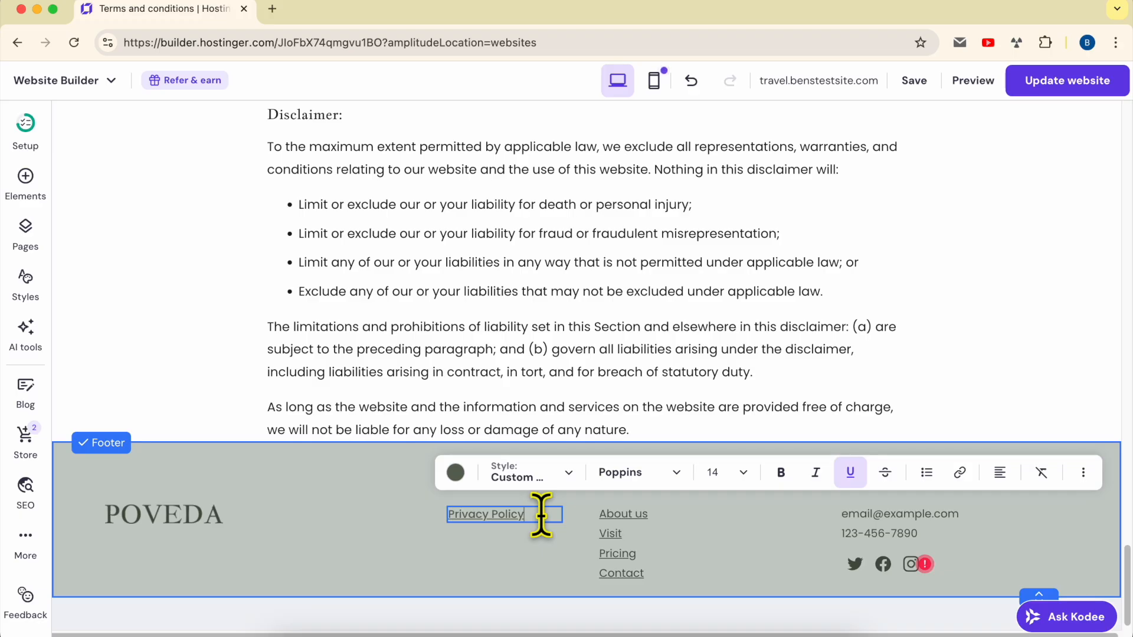
pyautogui.press('Return')
pyautogui.press('Return')
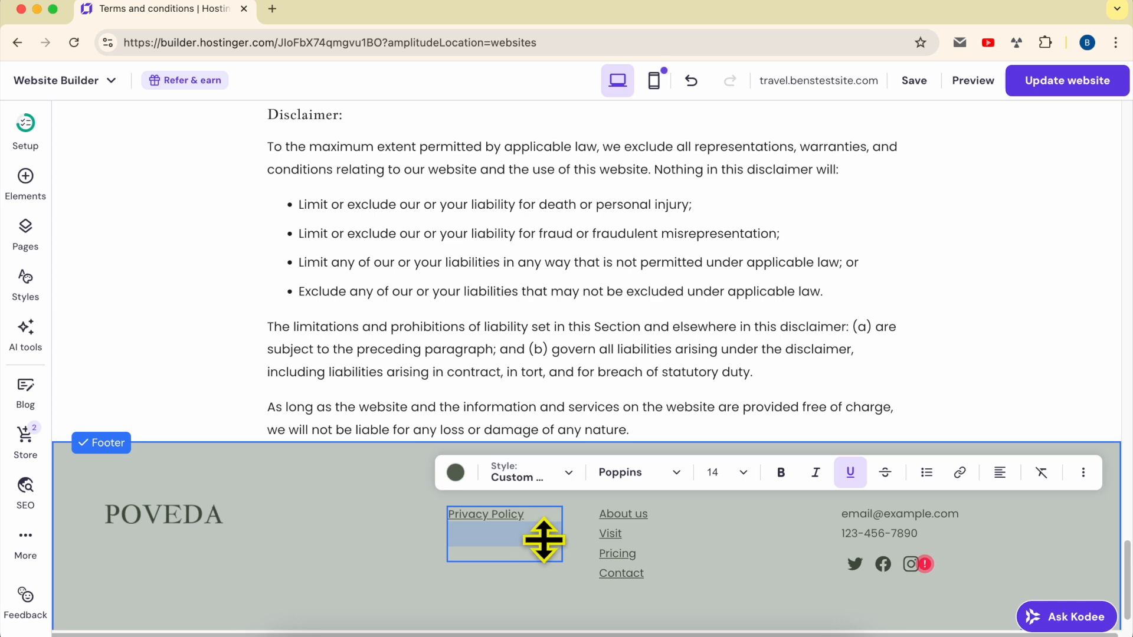
pyautogui.moveTo(541, 539)
pyautogui.mouseDown()
pyautogui.moveTo(541, 519)
pyautogui.moveTo(539, 551)
pyautogui.moveTo(556, 552)
pyautogui.mouseUp()
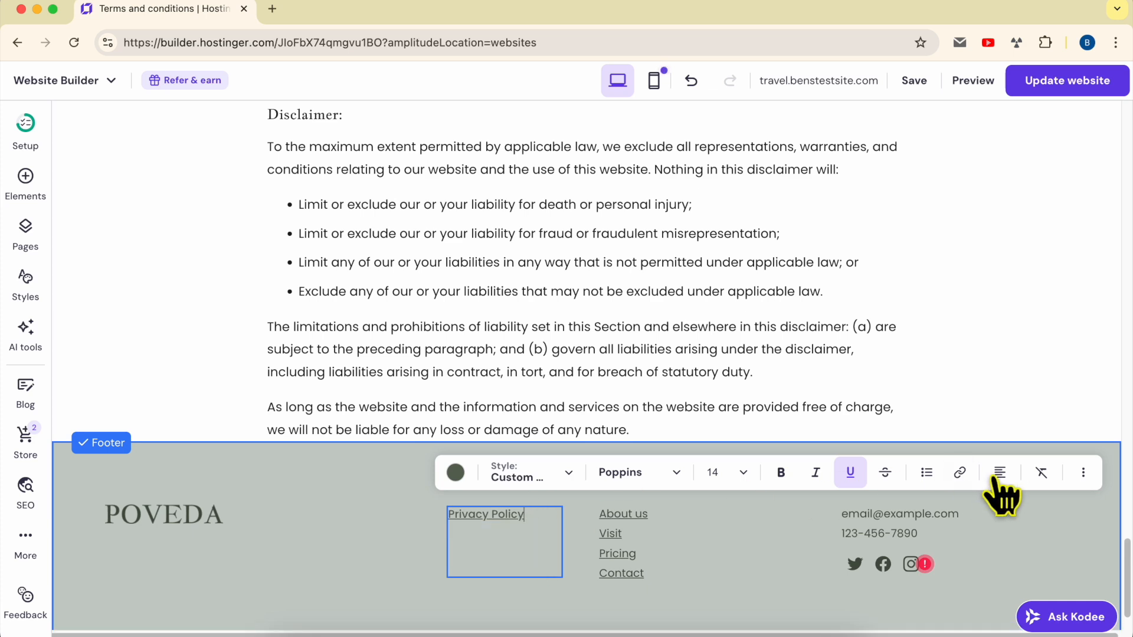
pyautogui.click(1083, 473)
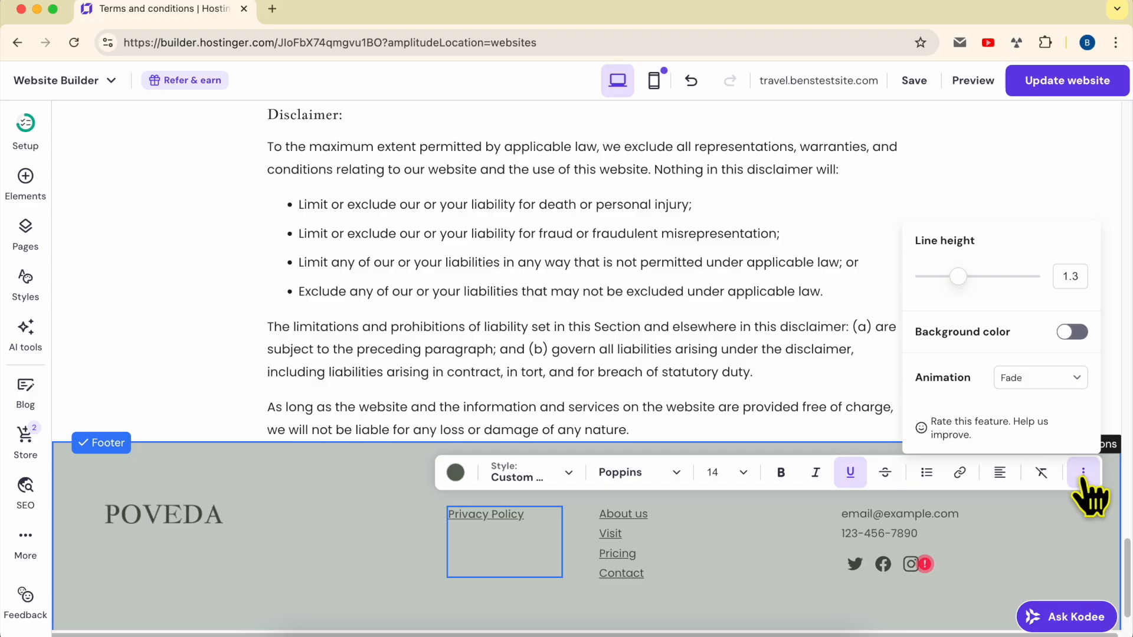
pyautogui.click(520, 533)
pyautogui.press('BackSpace')
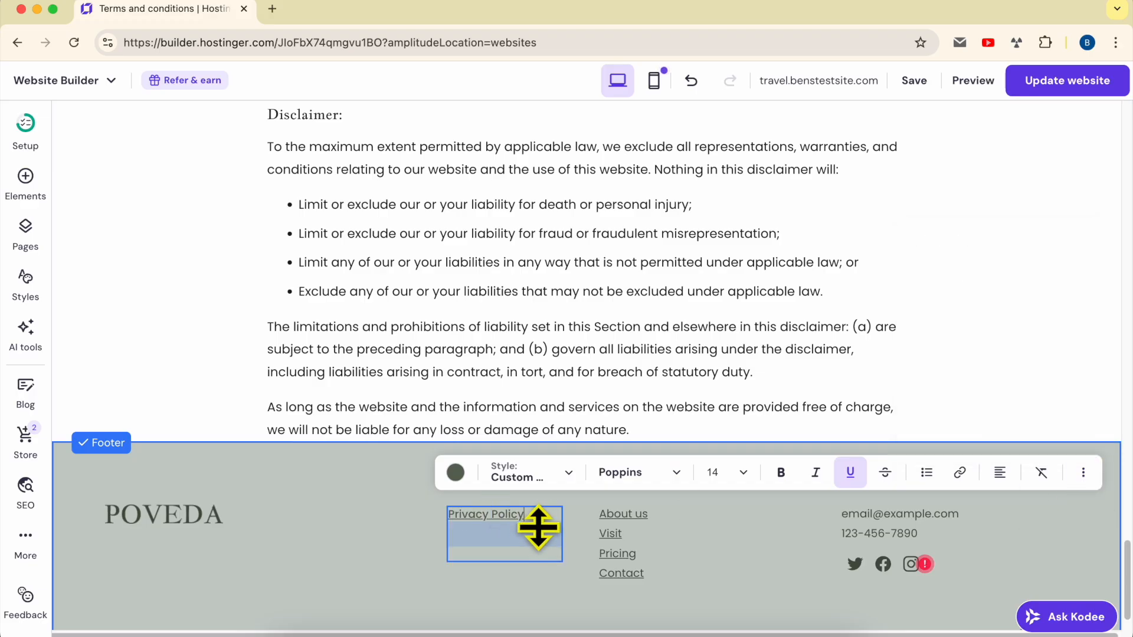
pyautogui.press('BackSpace')
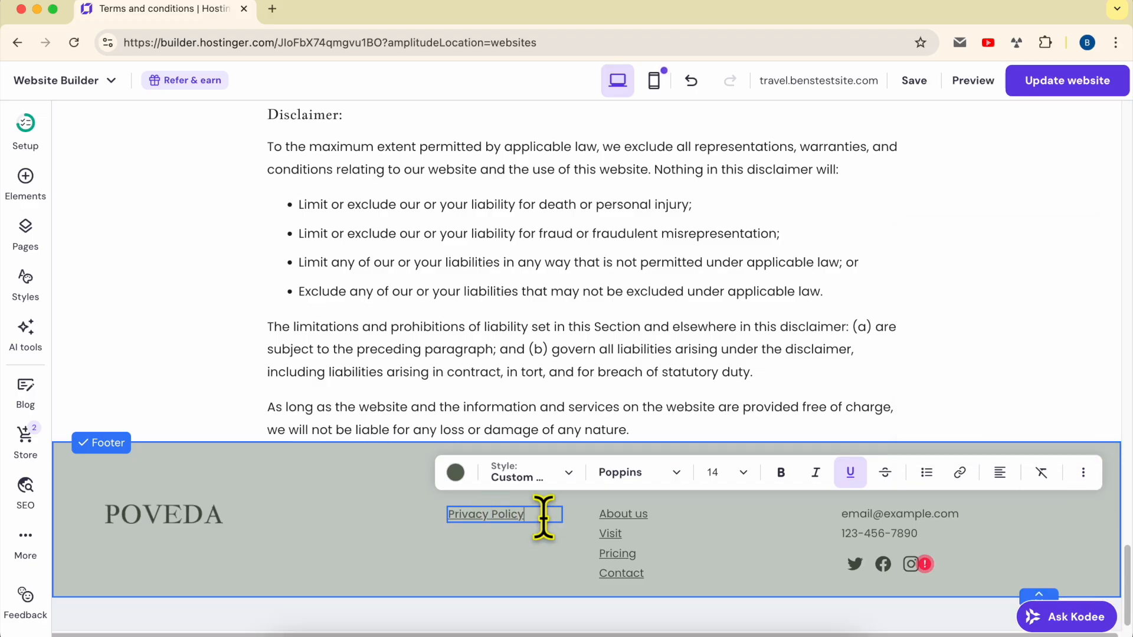
# Step: Add "Terms & conditions" below Privacy Policy with a blank line between them, and link it to the Terms and conditions page
pyautogui.press('Return')
pyautogui.press('Return')
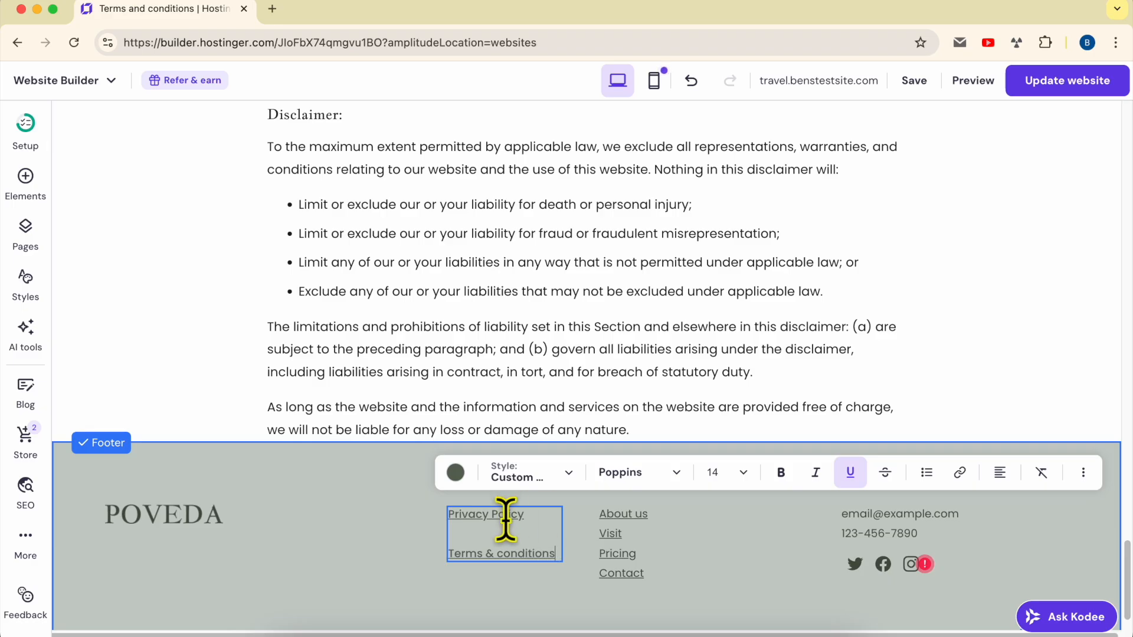
pyautogui.moveTo(554, 552); pyautogui.dragTo(462, 554)
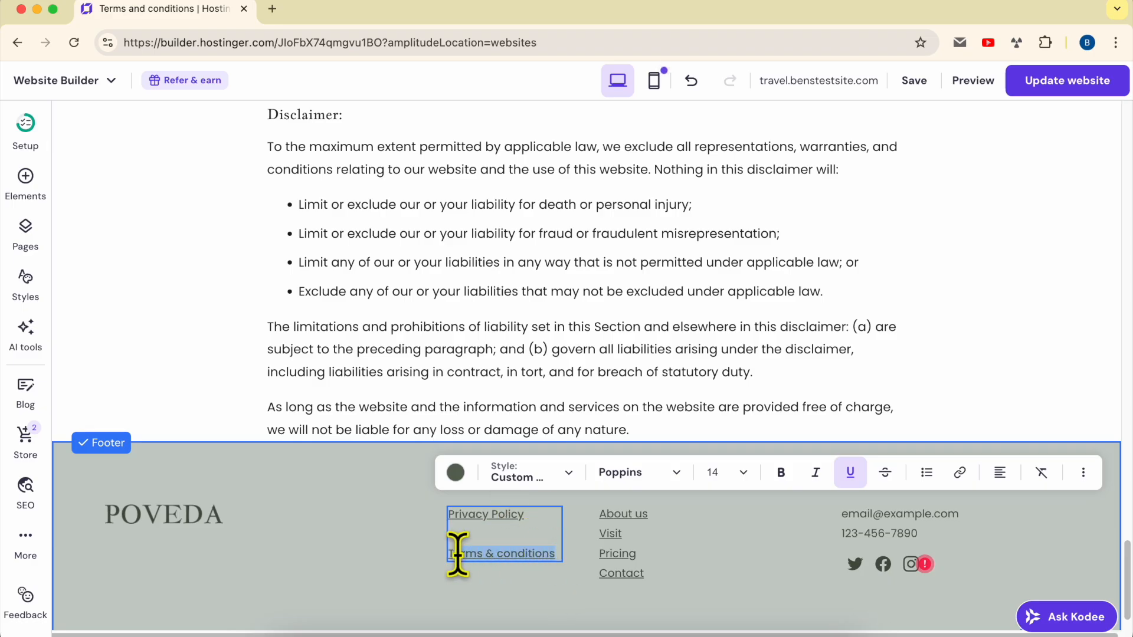
pyautogui.click(960, 472)
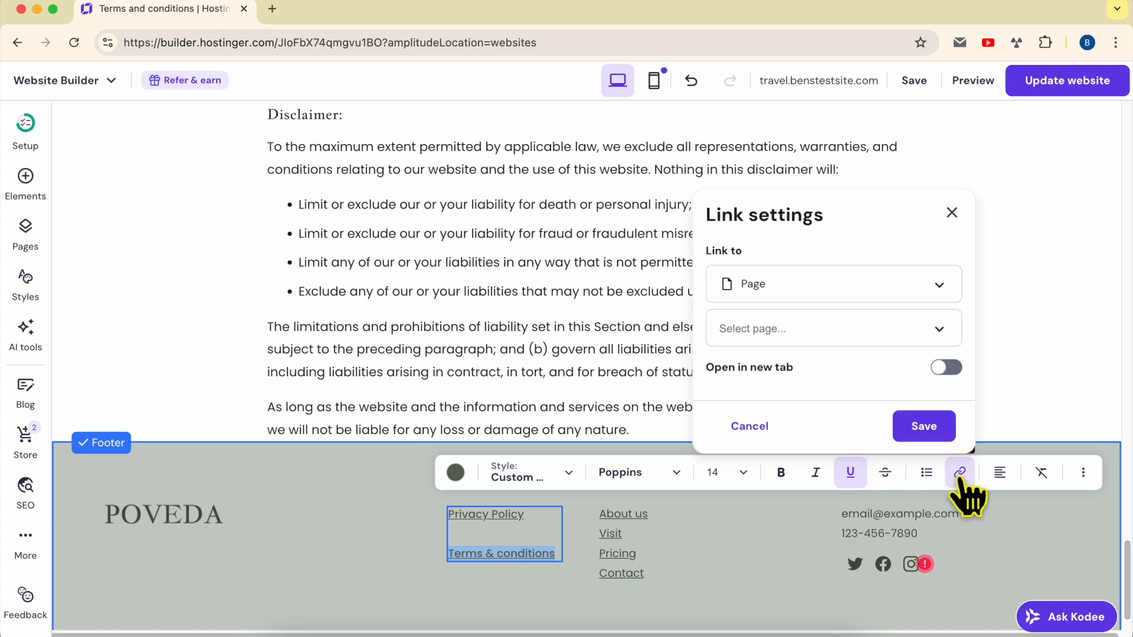
pyautogui.click(840, 329)
pyautogui.scroll(-3, 825, 484)
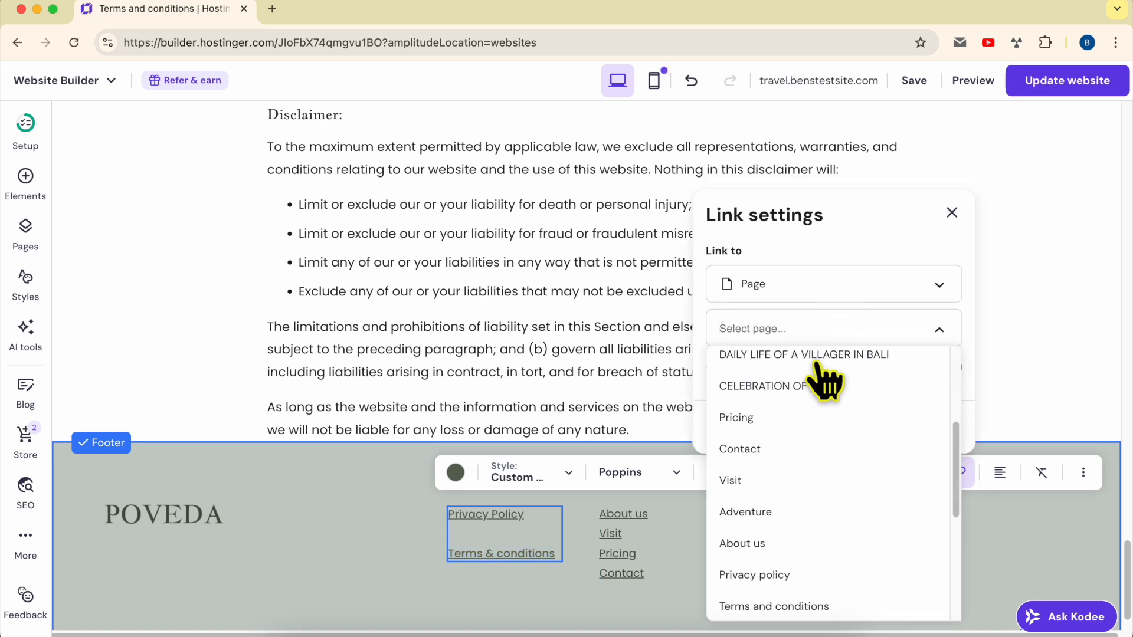
pyautogui.write('terms')
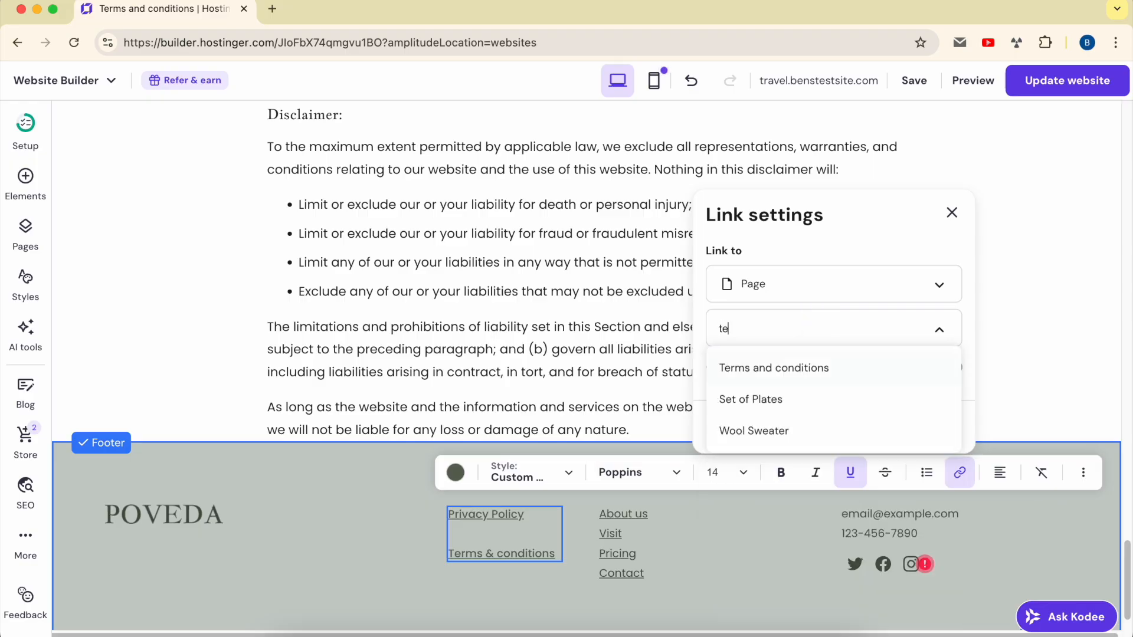
pyautogui.click(817, 369)
pyautogui.click(916, 439)
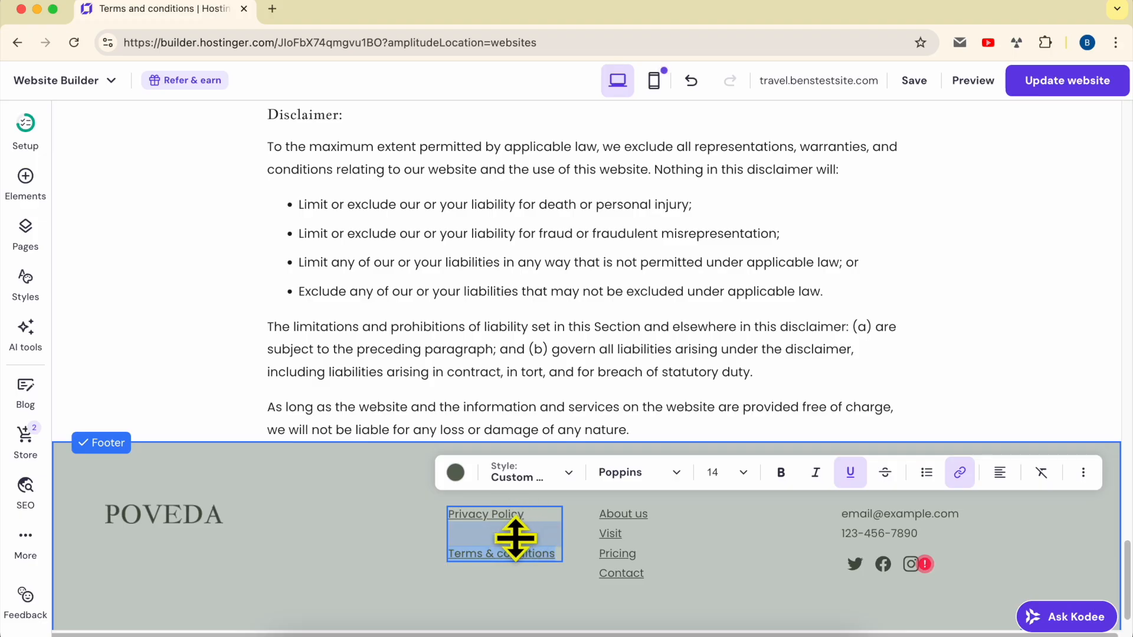
# Step: Set the line height of the footer's Privacy Policy and Terms & conditions text box to 0.86
pyautogui.click(1083, 473)
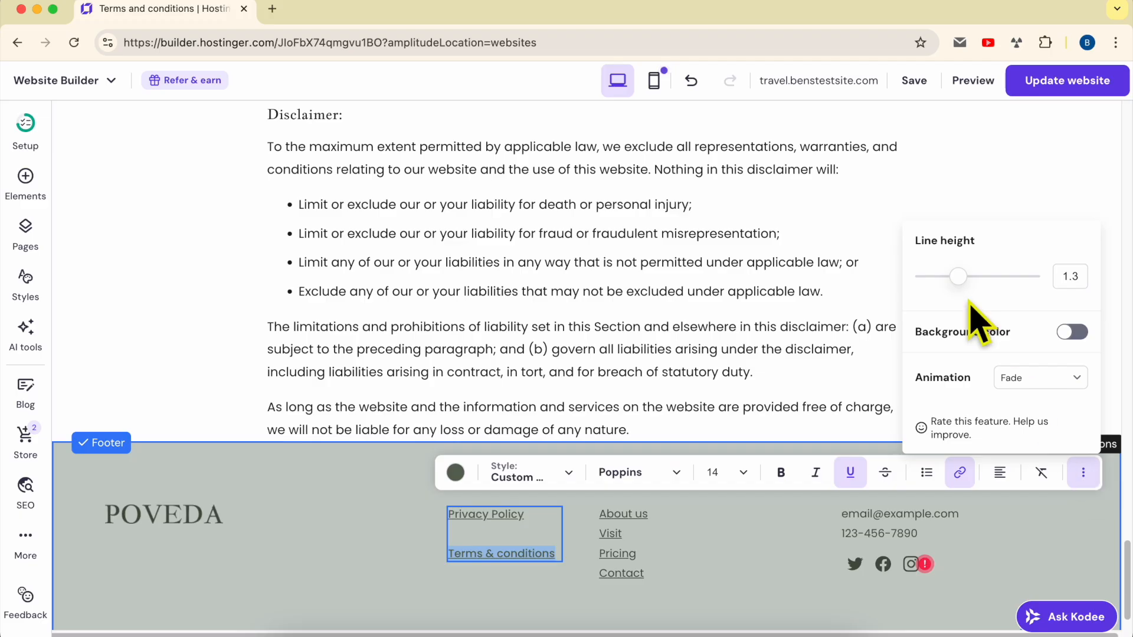
pyautogui.moveTo(956, 278)
pyautogui.mouseDown()
pyautogui.moveTo(915, 278)
pyautogui.moveTo(968, 281)
pyautogui.mouseUp()
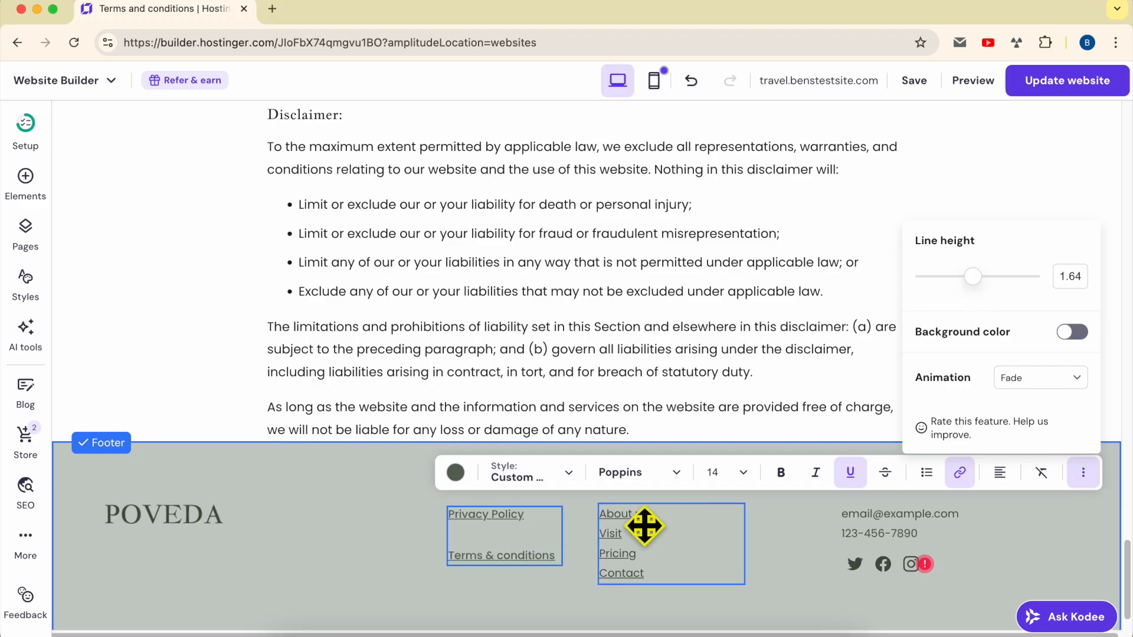
pyautogui.click(543, 520)
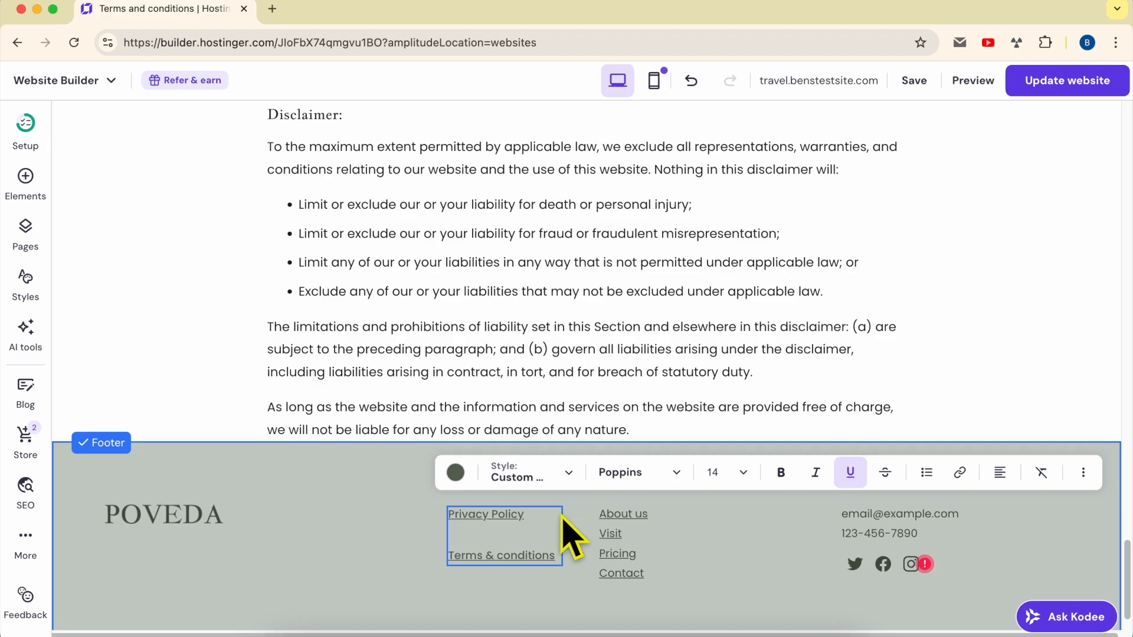
pyautogui.click(1083, 472)
pyautogui.moveTo(961, 283); pyautogui.dragTo(938, 279)
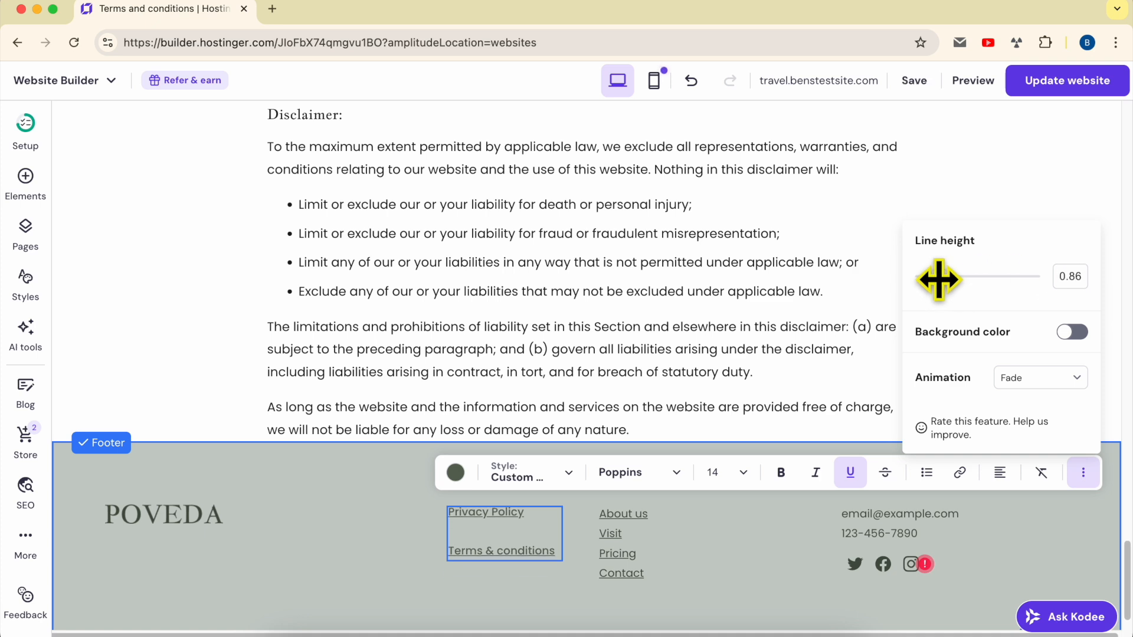
# Step: Remove the blank line between Privacy Policy and Terms & conditions in the footer and reduce the line height slightly further
pyautogui.click(531, 542)
pyautogui.moveTo(531, 533); pyautogui.dragTo(532, 512)
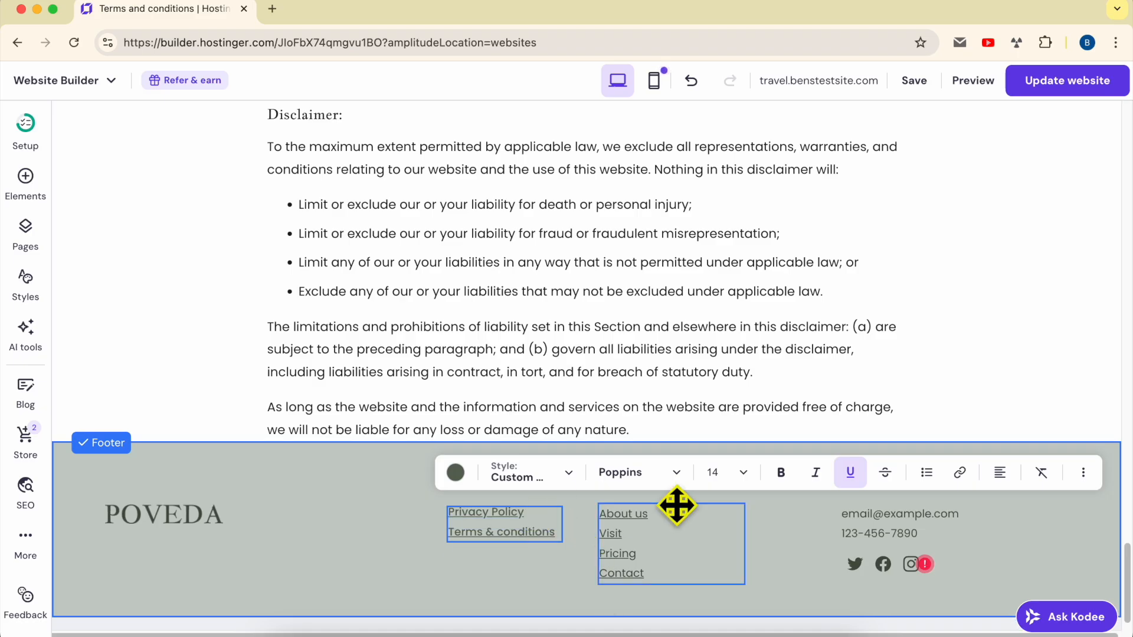
pyautogui.click(1080, 475)
pyautogui.moveTo(938, 278); pyautogui.dragTo(935, 277)
pyautogui.click(439, 587)
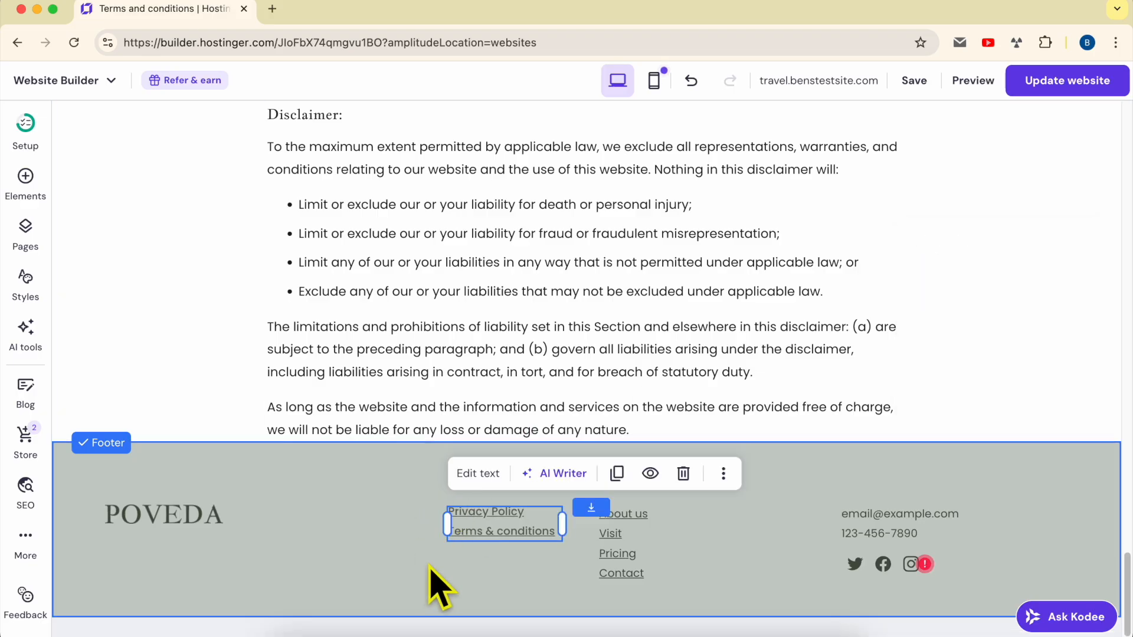
pyautogui.click(506, 590)
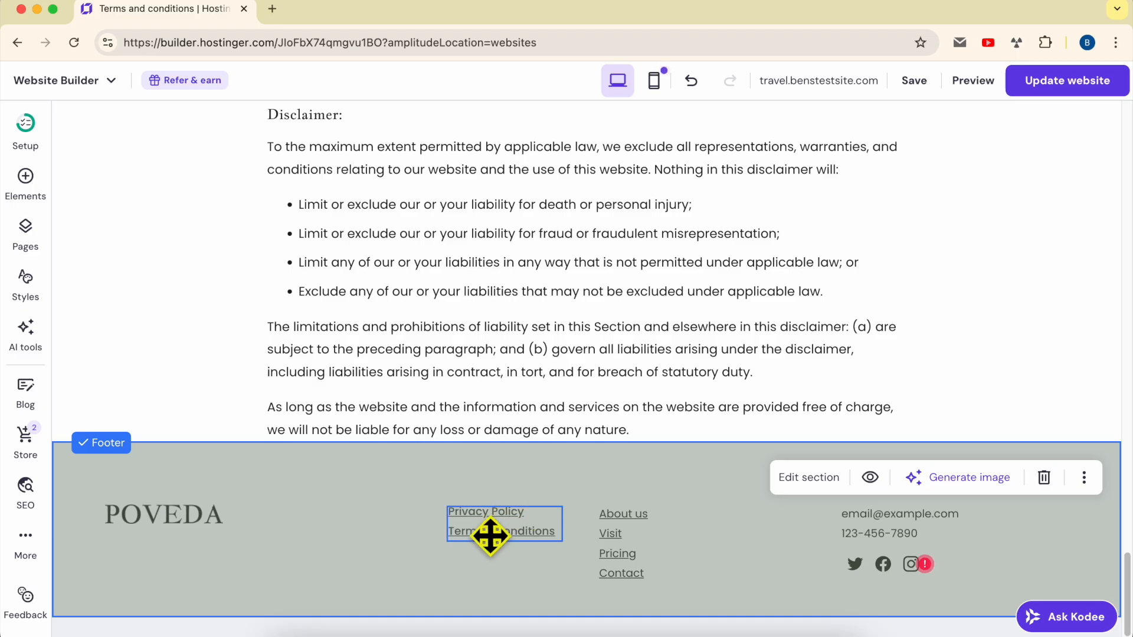
# Step: Move the legal links box towards the logo, duplicate the page links box, and place the narrowed copy between the two
pyautogui.moveTo(504, 540); pyautogui.dragTo(353, 544)
pyautogui.click(679, 544)
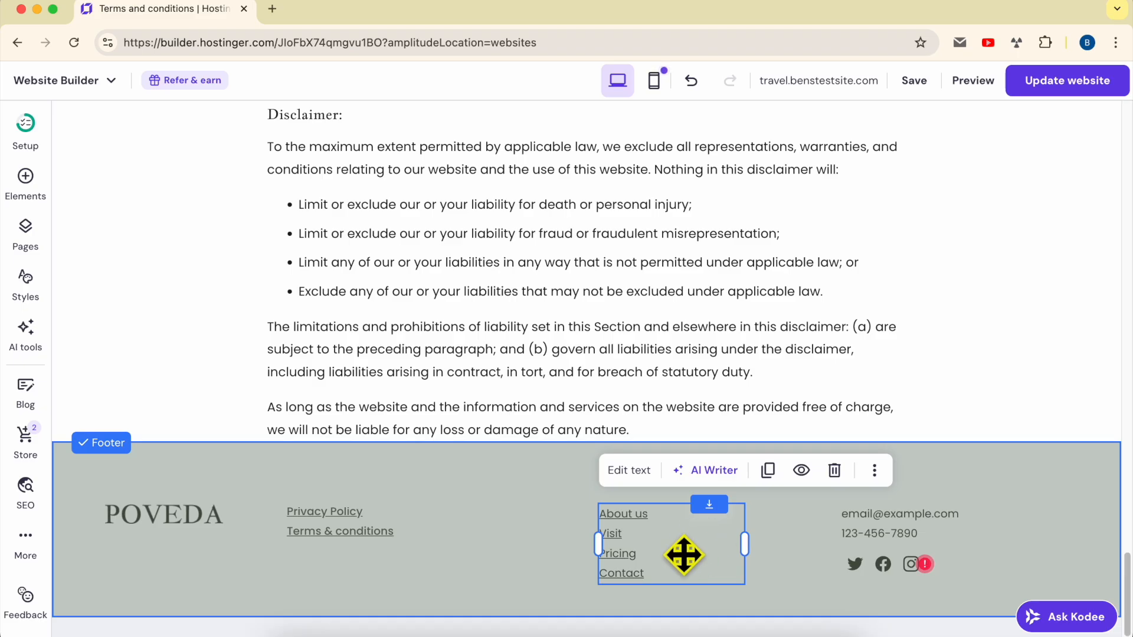
pyautogui.click(767, 470)
pyautogui.moveTo(678, 559); pyautogui.dragTo(565, 575)
pyautogui.moveTo(617, 547); pyautogui.dragTo(547, 543)
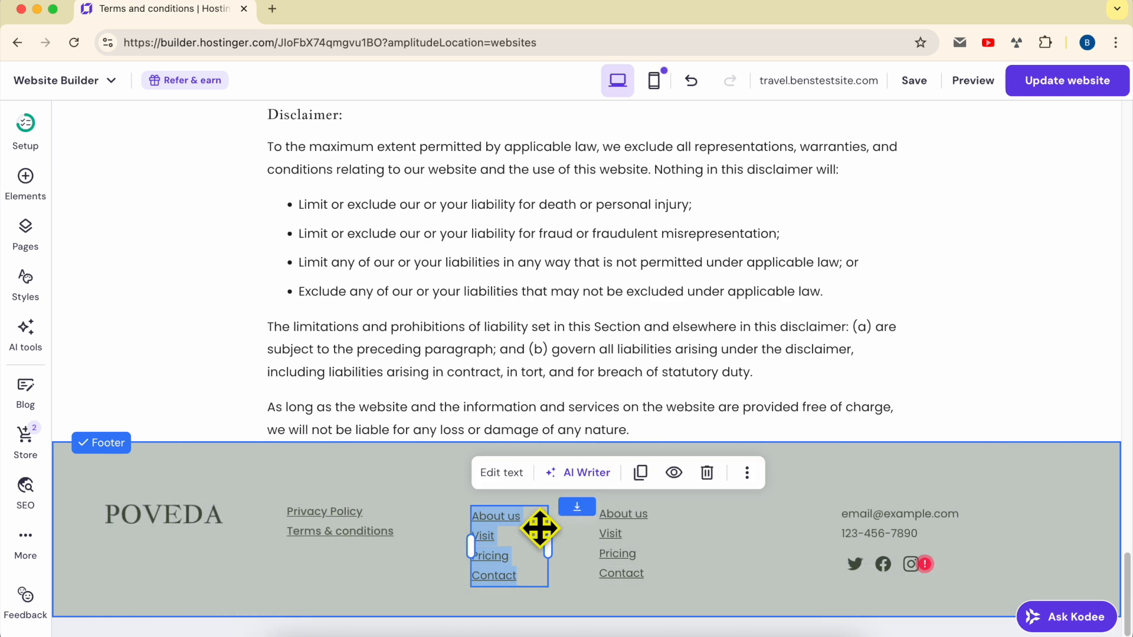
# Step: In the duplicated box, replace "About us" with "Privacy policy" followed by a blank line, and delete "Pricing"
pyautogui.doubleClick(530, 518)
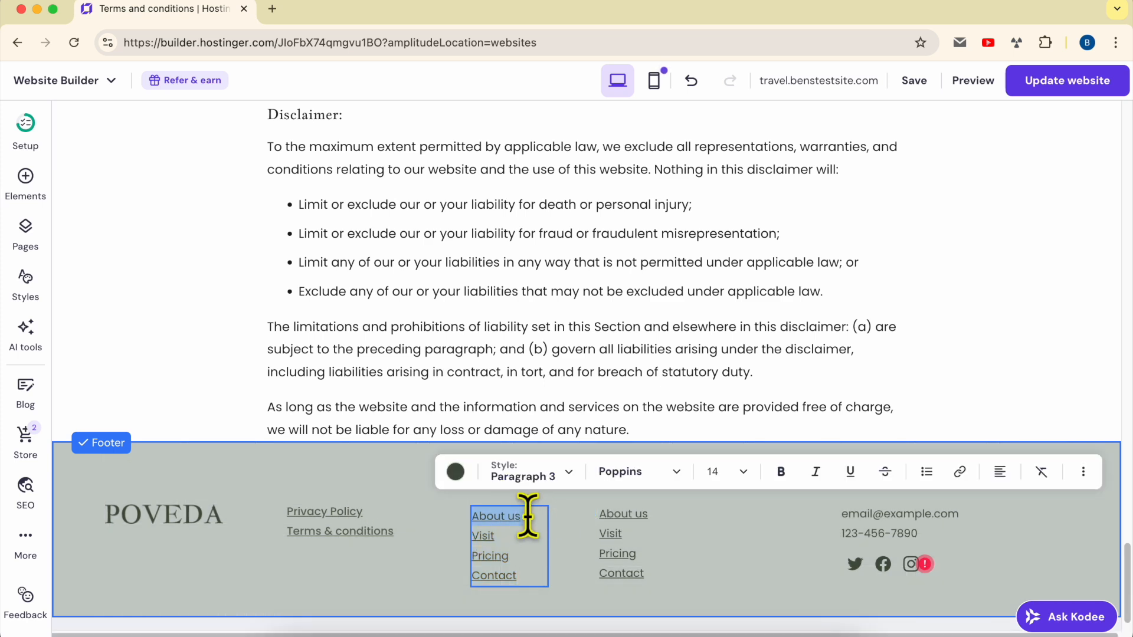
pyautogui.write('P')
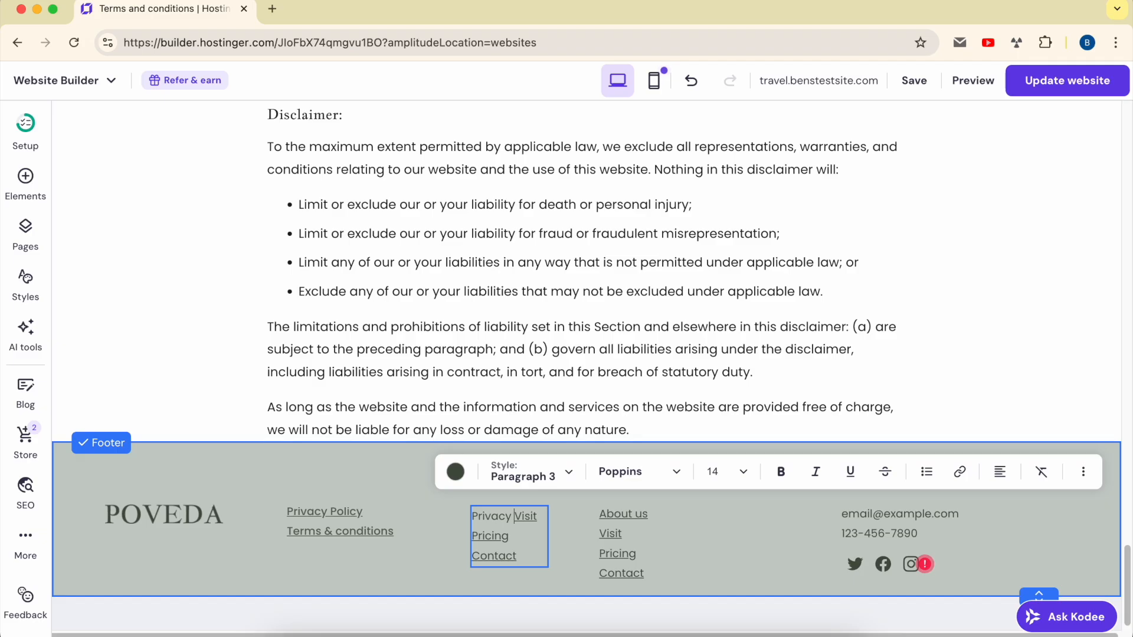
pyautogui.write('rivacy pol')
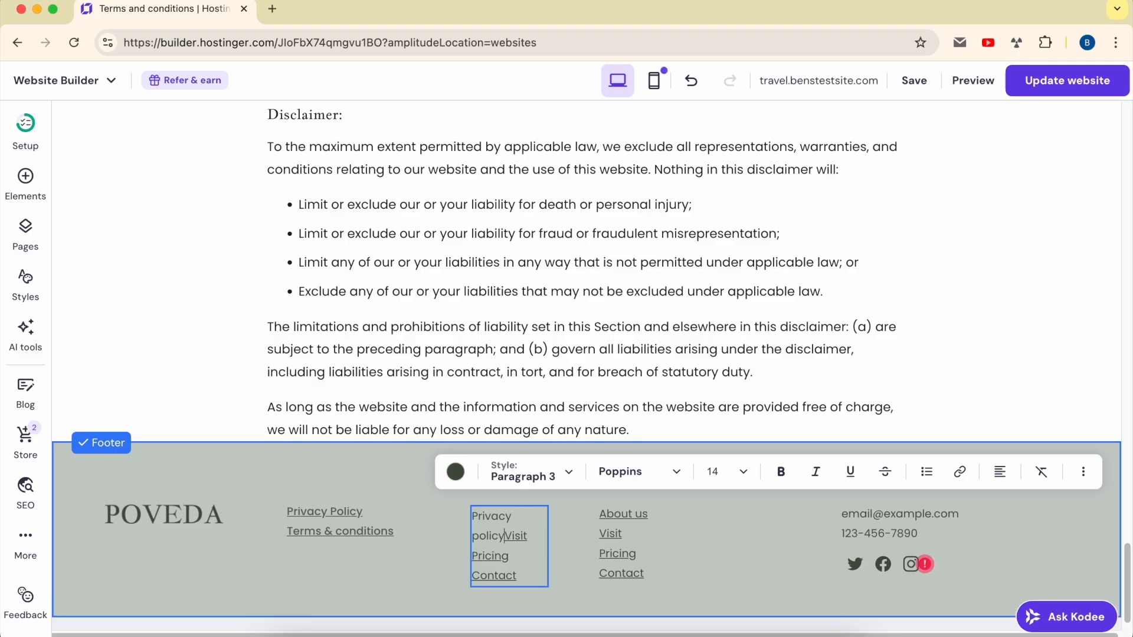
pyautogui.write('icy')
pyautogui.press('Return')
pyautogui.press('Return')
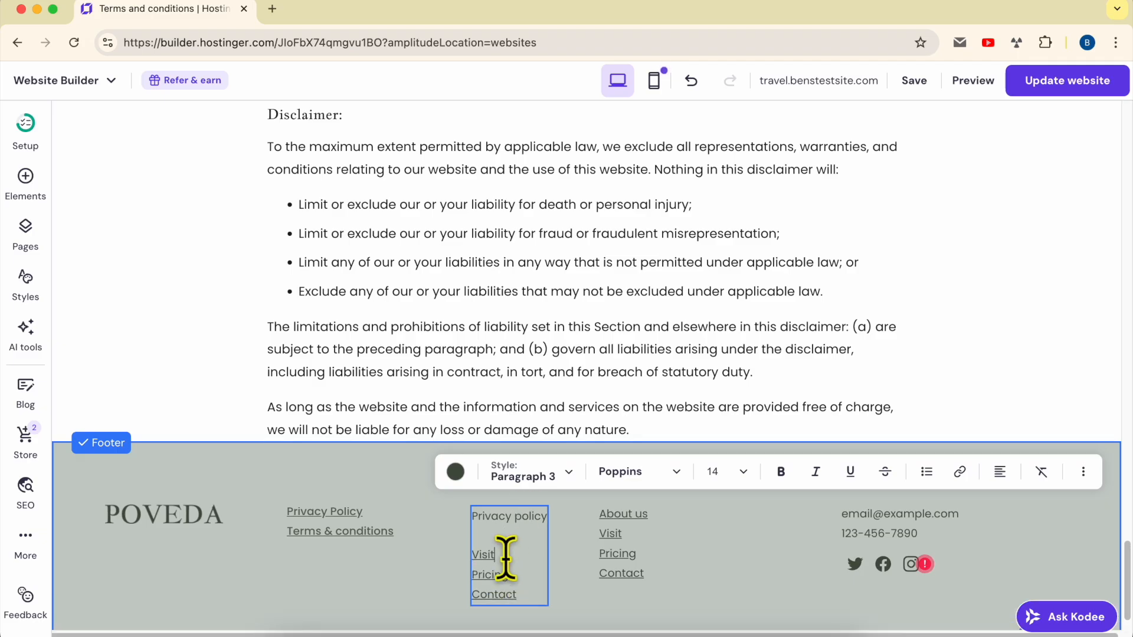
pyautogui.moveTo(513, 575); pyautogui.dragTo(471, 581)
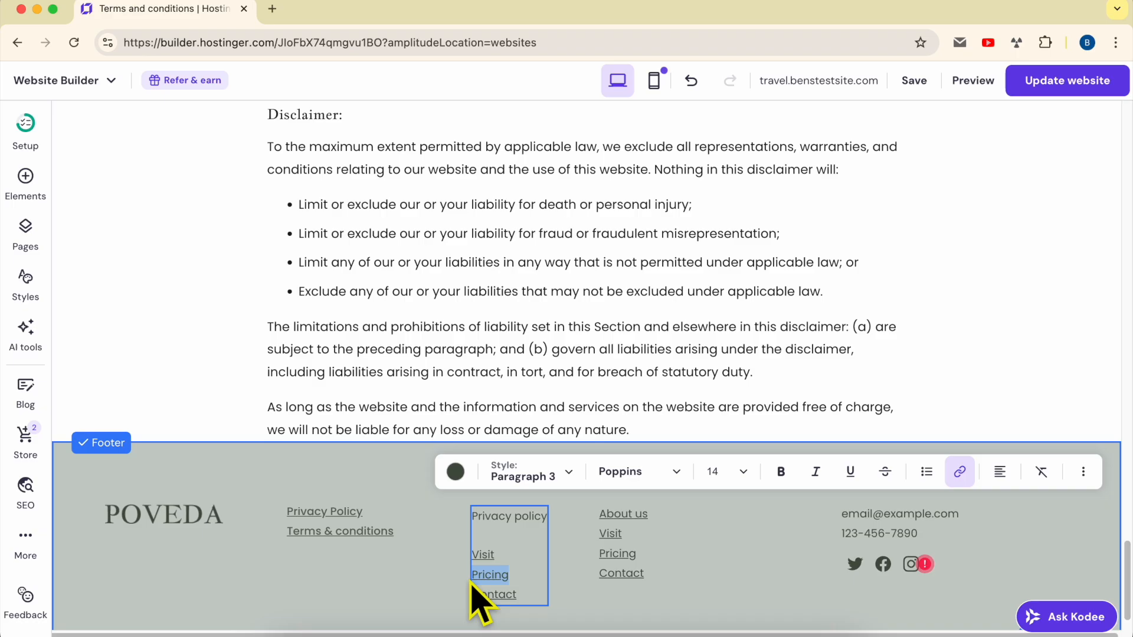
pyautogui.press('BackSpace')
pyautogui.press('BackSpace')
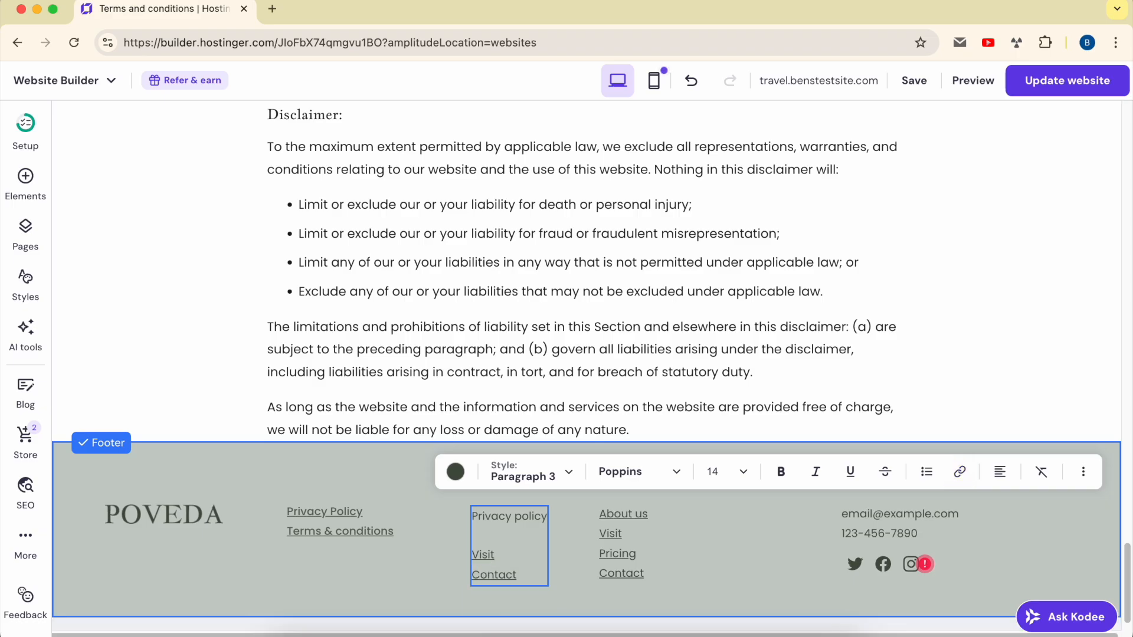
# Step: Delete the unlinked "Privacy policy" text and the blank line above "Visit" in the duplicated box
pyautogui.moveTo(473, 555); pyautogui.dragTo(500, 533)
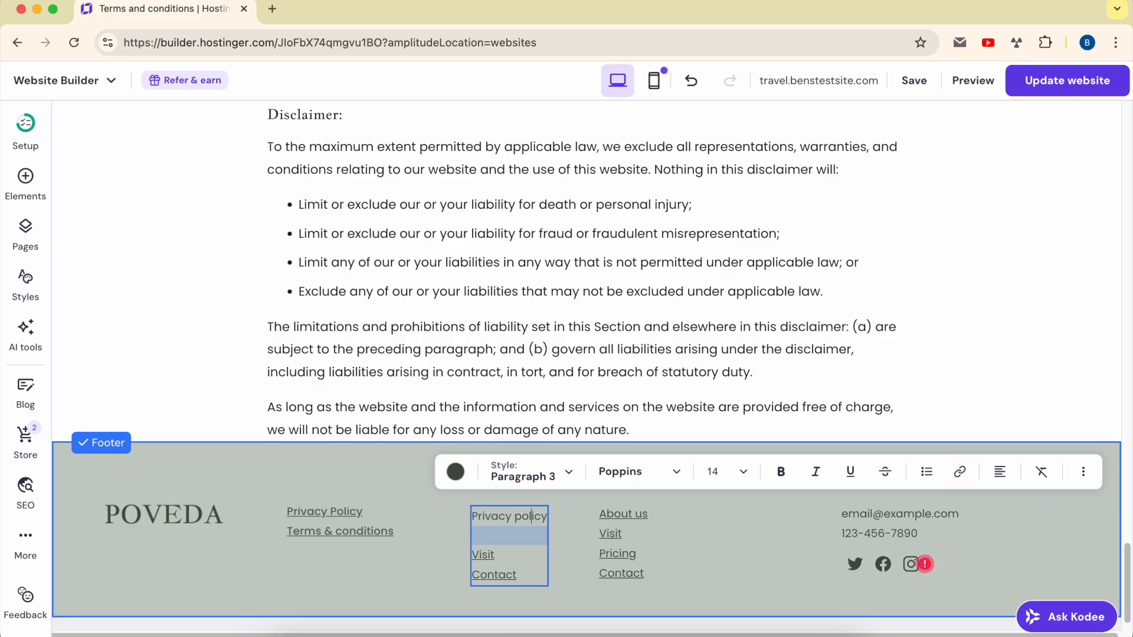
pyautogui.press('BackSpace')
pyautogui.press('BackSpace')
pyautogui.press('BackSpace')
pyautogui.press('BackSpace')
pyautogui.press('BackSpace')
pyautogui.press('BackSpace')
pyautogui.press('BackSpace')
pyautogui.press('BackSpace')
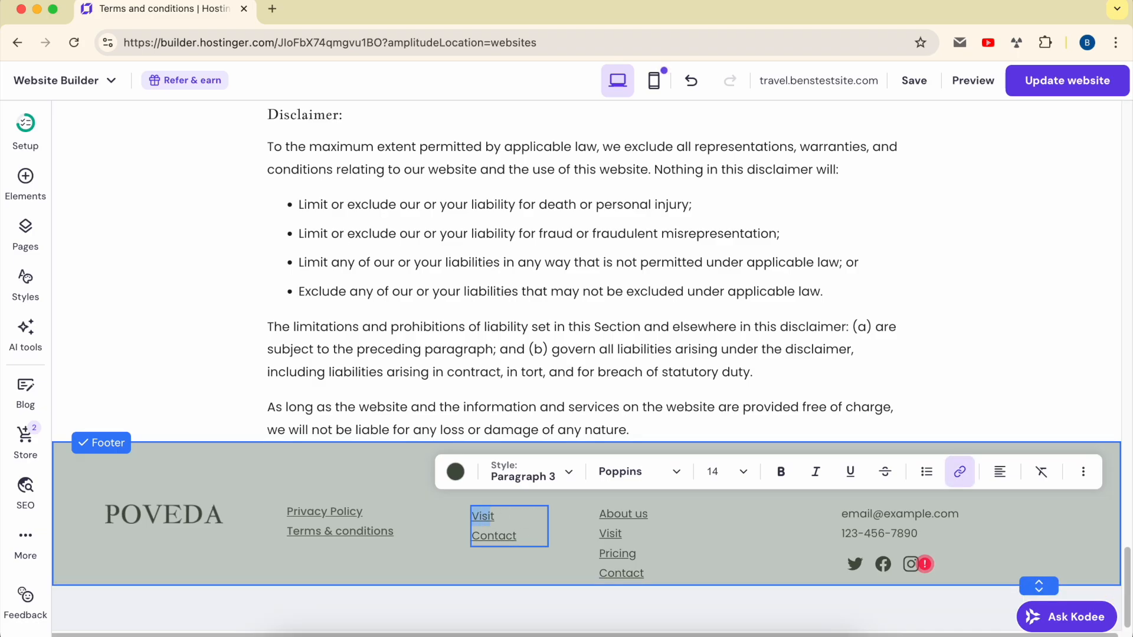
# Step: Replace the duplicated box's "Visit" text with "Privacy policy" and its "Contact" text with "Terms & conditions"
pyautogui.write('vacy pol')
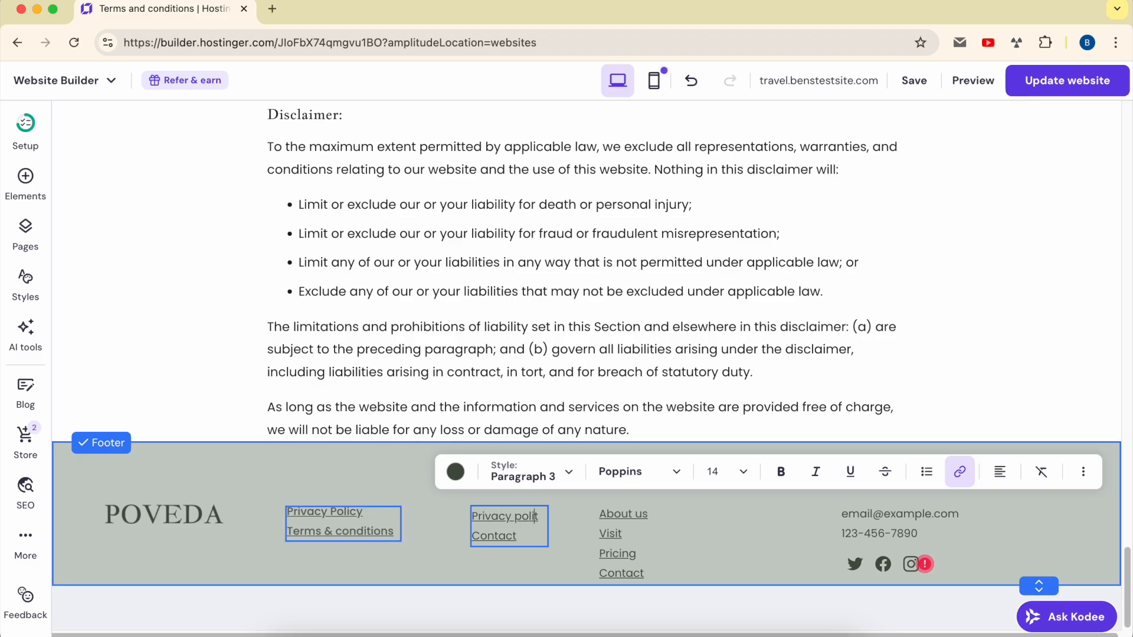
pyautogui.write('icy Con')
pyautogui.write('t')
pyautogui.press('BackSpace')
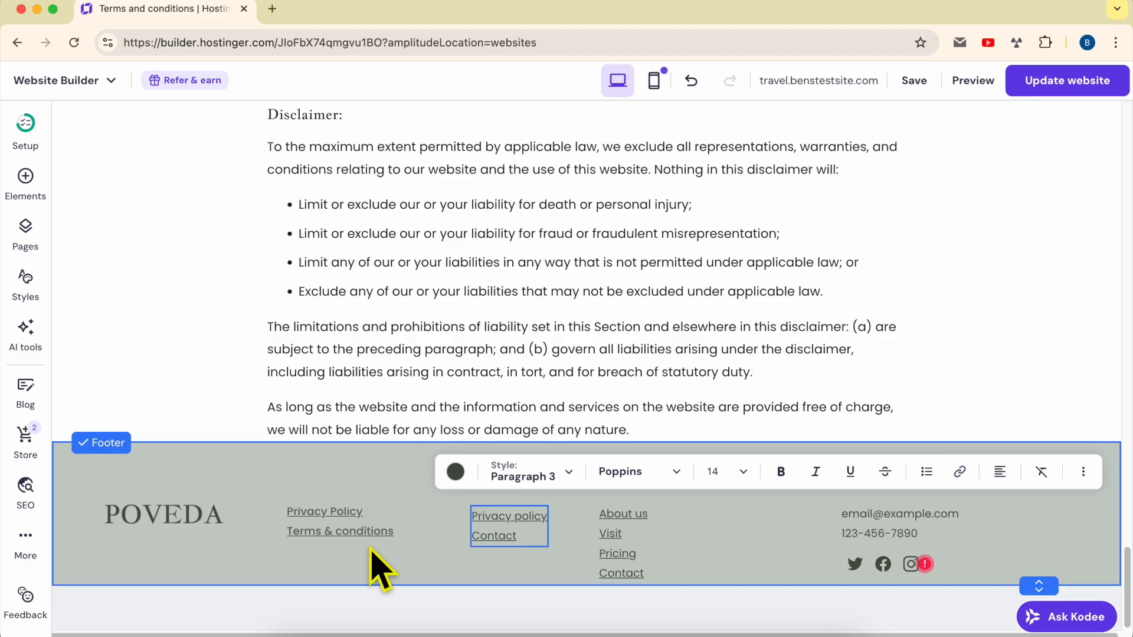
pyautogui.moveTo(497, 535); pyautogui.dragTo(478, 536)
pyautogui.write('CTerms &')
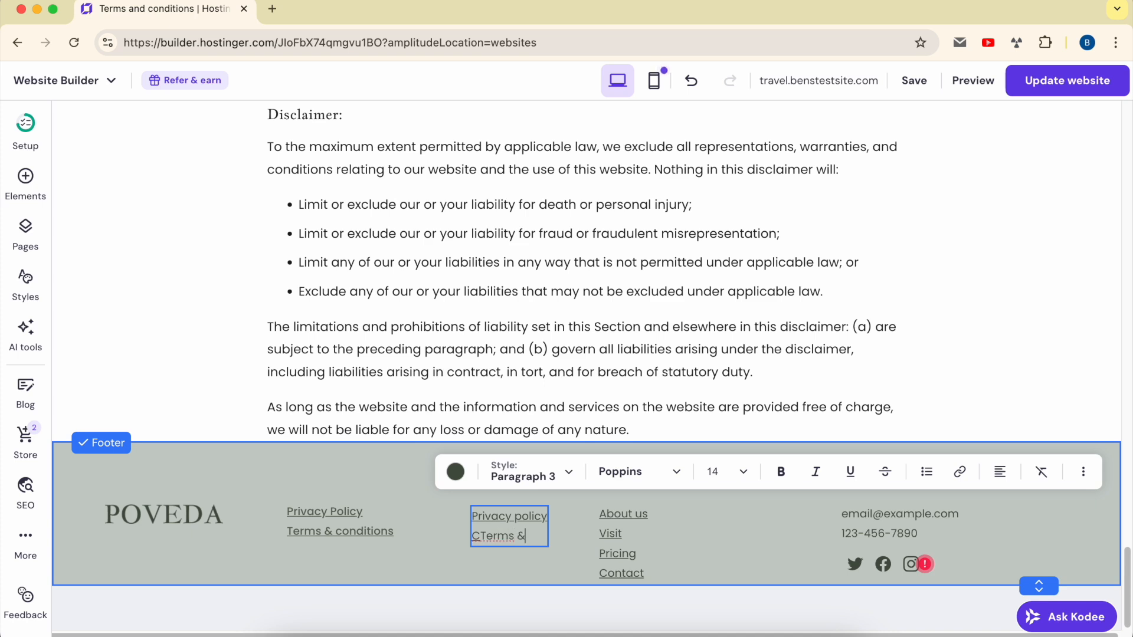
pyautogui.write(' conditions')
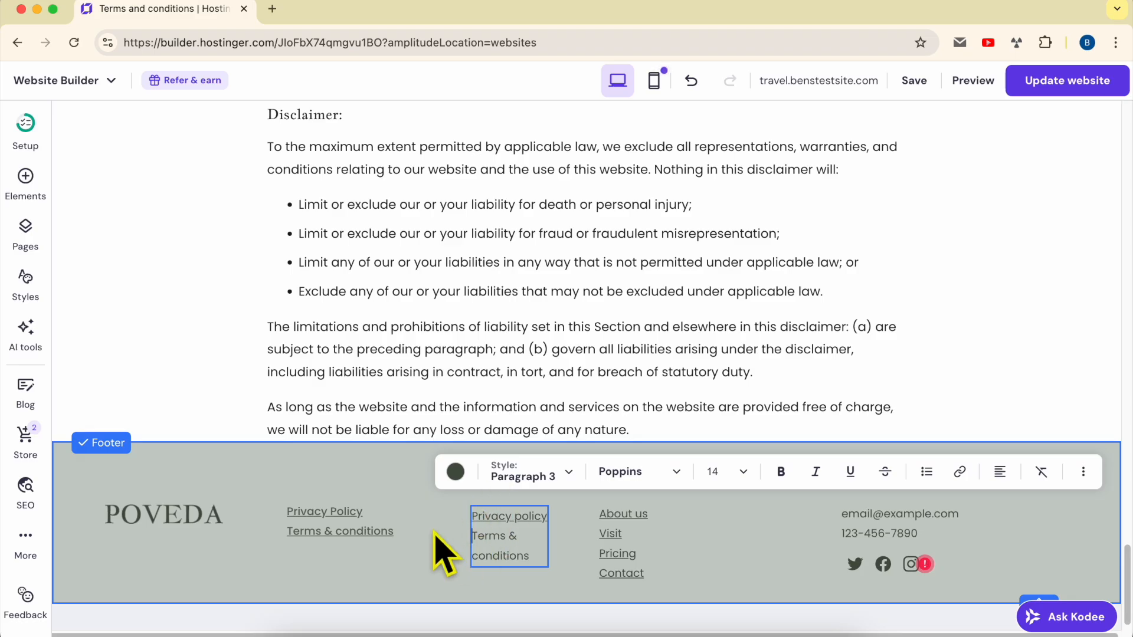
# Step: Widen the duplicated box so "Terms & conditions" fits on one line, and reposition it level with the neighbouring links
pyautogui.press('Escape')
pyautogui.moveTo(551, 534); pyautogui.dragTo(587, 533)
pyautogui.moveTo(500, 535); pyautogui.dragTo(518, 571)
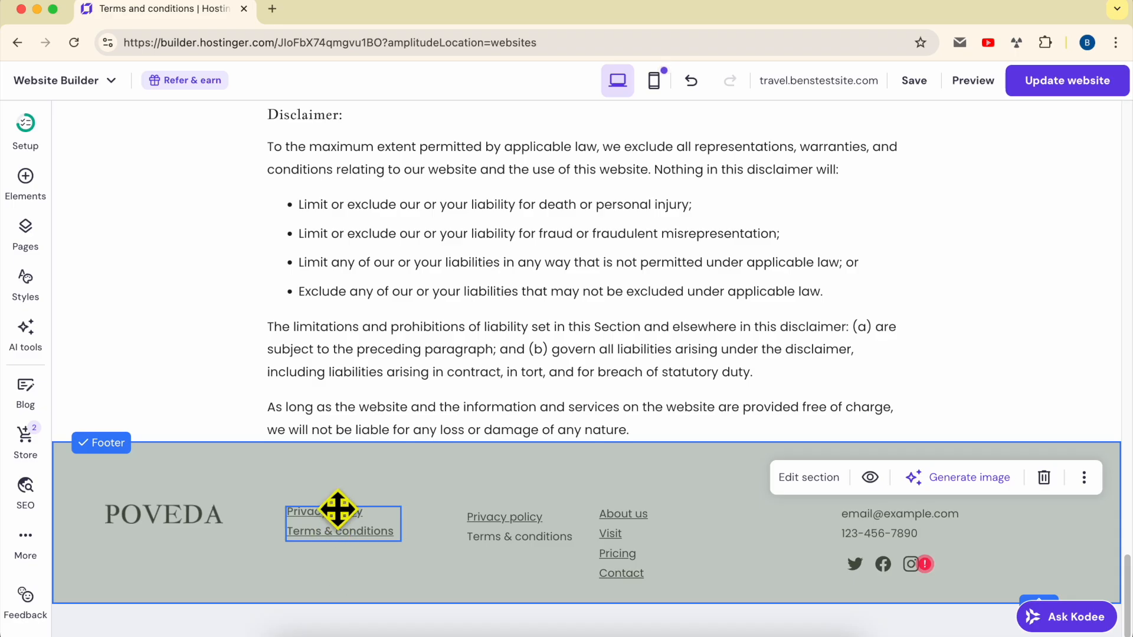
# Step: Hide the duplicated legal text box and move the original Privacy Policy and Terms & conditions links beside the page links
pyautogui.scroll(3, 365, 519)
pyautogui.scroll(3, 365, 519)
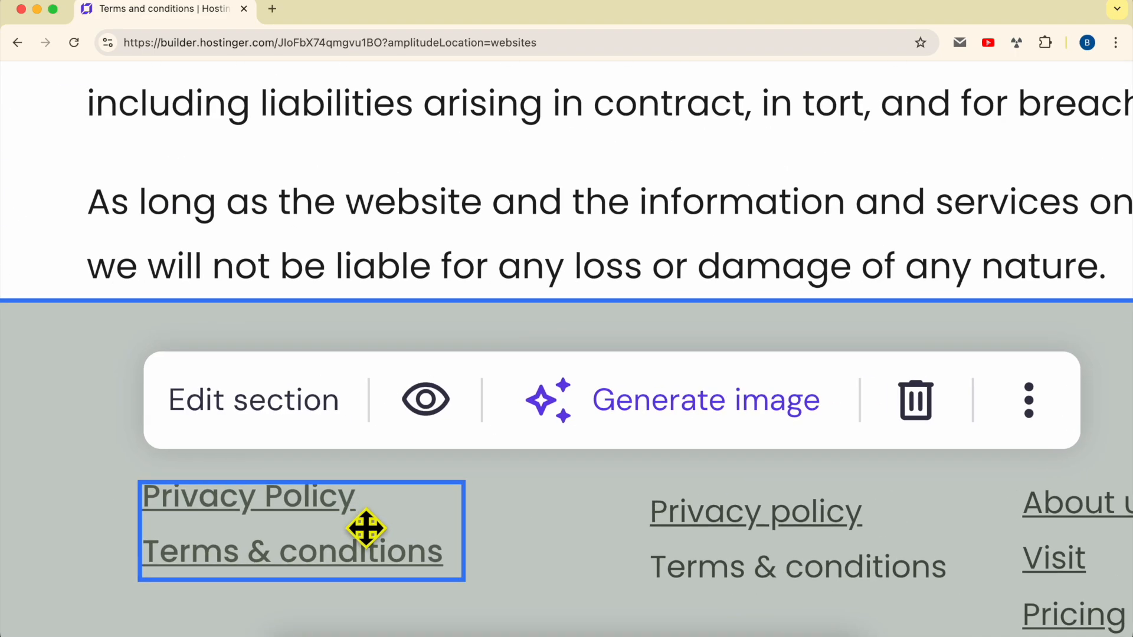
pyautogui.hscroll(3, 387, 575)
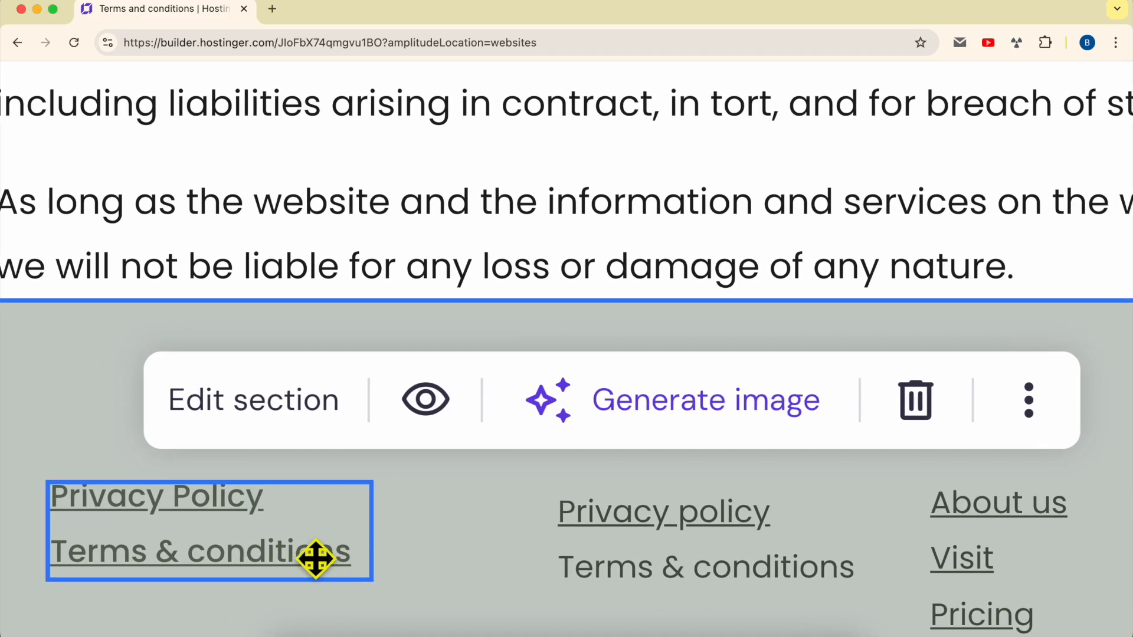
pyautogui.scroll(-5, 306, 557)
pyautogui.scroll(-5, 308, 557)
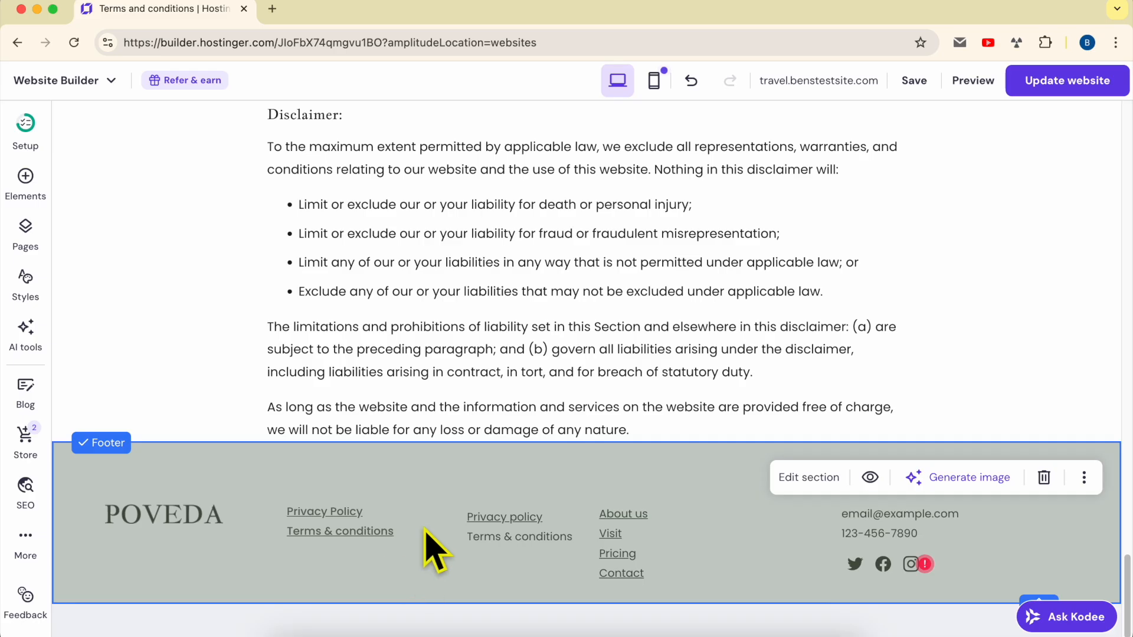
pyautogui.click(540, 528)
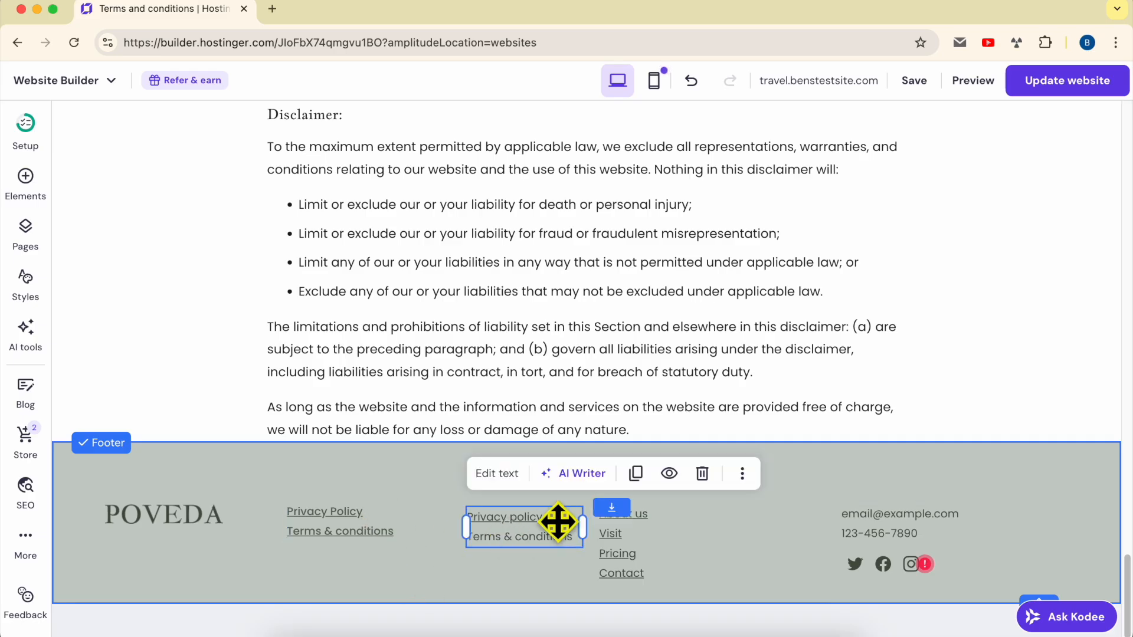
pyautogui.click(669, 477)
pyautogui.moveTo(381, 525); pyautogui.dragTo(536, 526)
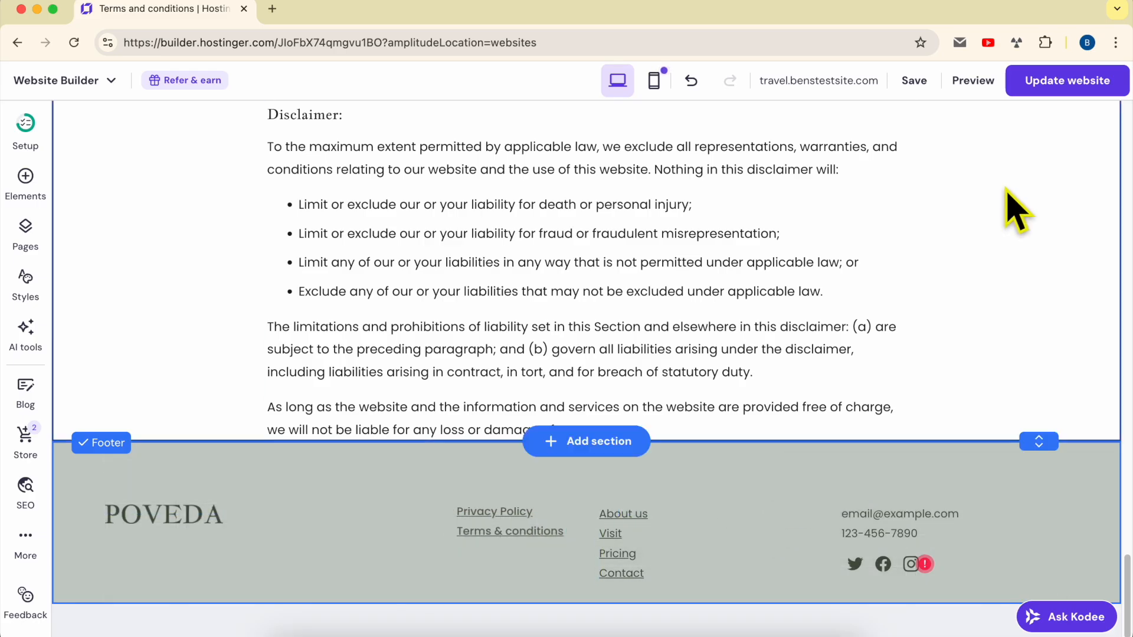
# Step: Publish the website changes and open the updated live site
pyautogui.click(1074, 82)
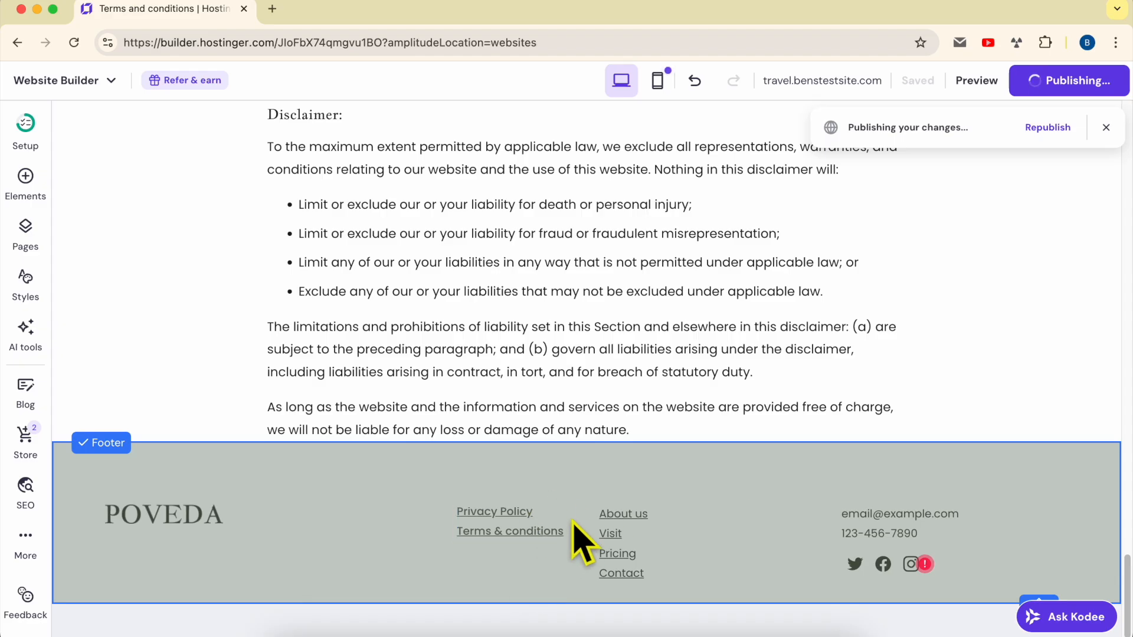
pyautogui.scroll(-1, 574, 522)
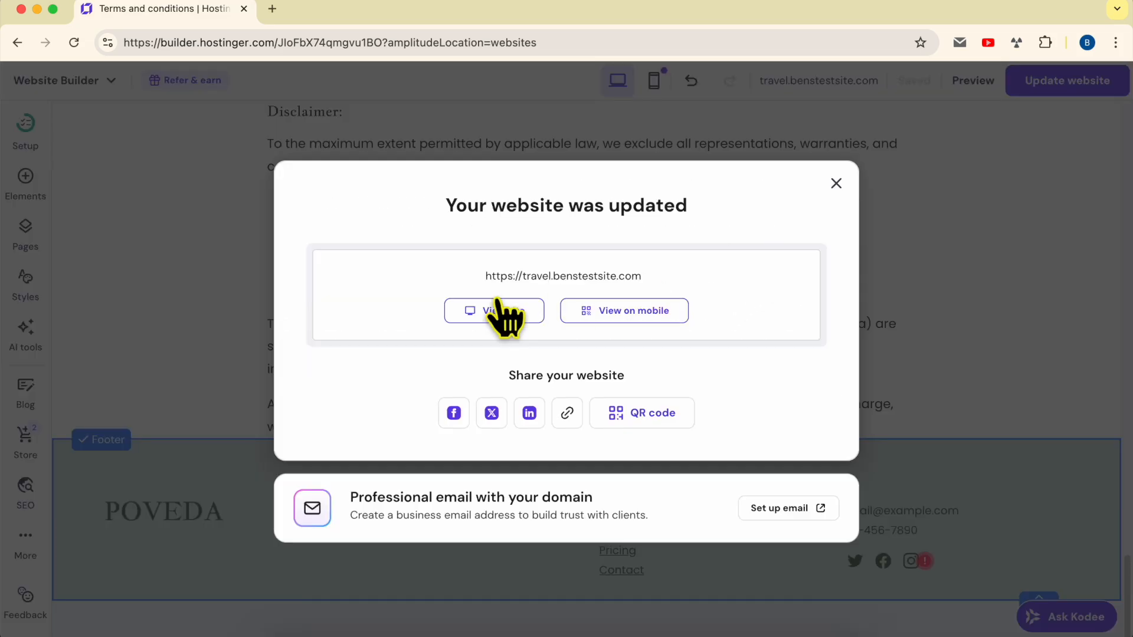
pyautogui.click(503, 312)
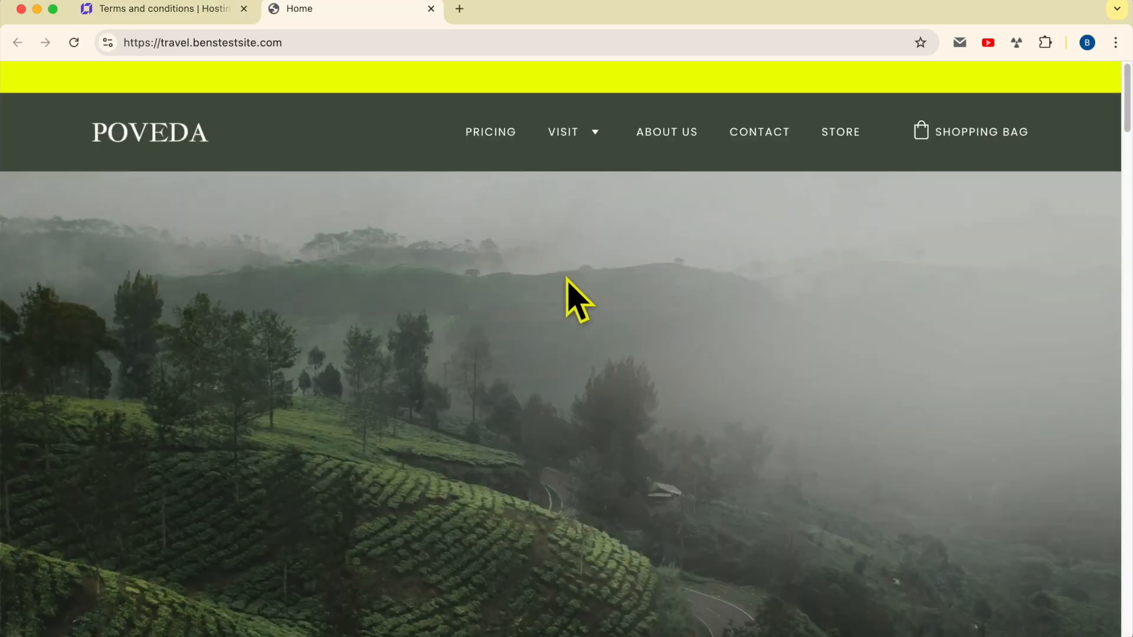
# Step: Open the Privacy Policy page from the live site's footer and look through it to the end
pyautogui.scroll(-20, 751, 256)
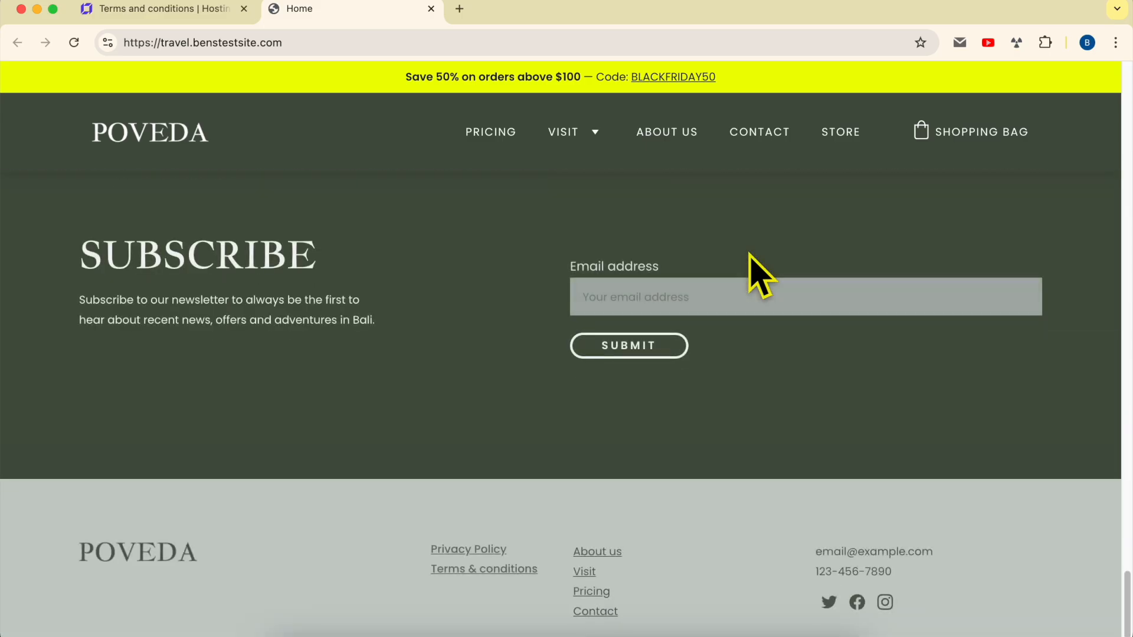
pyautogui.click(493, 550)
pyautogui.scroll(-20, 613, 435)
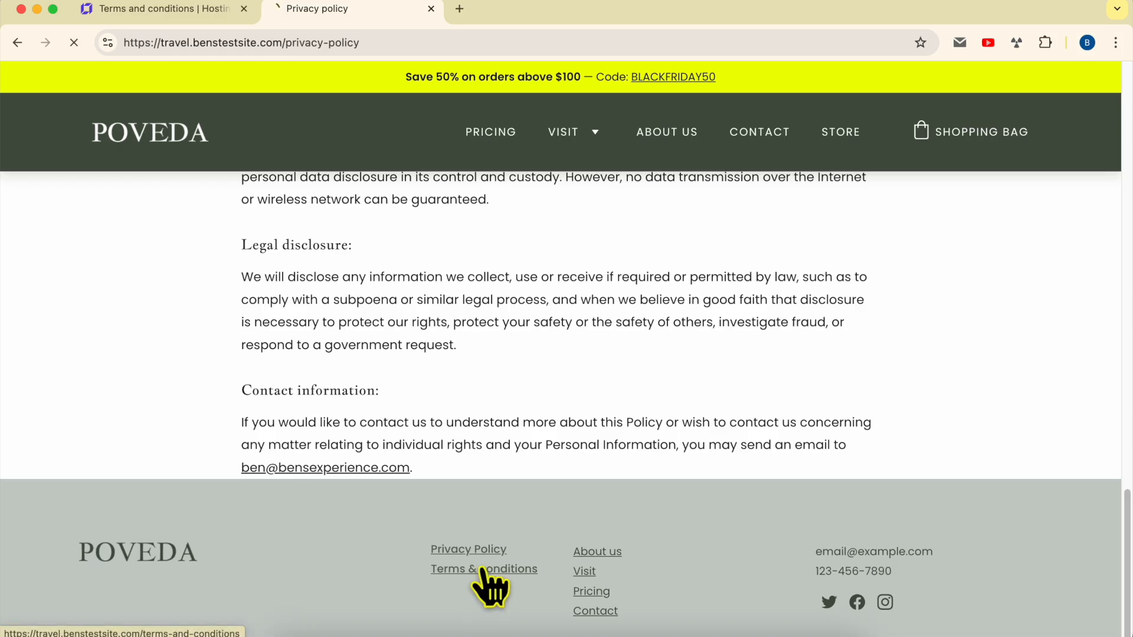
# Step: Open the Terms & conditions page from the live footer and check its content and heading
pyautogui.click(485, 570)
pyautogui.scroll(-20, 597, 462)
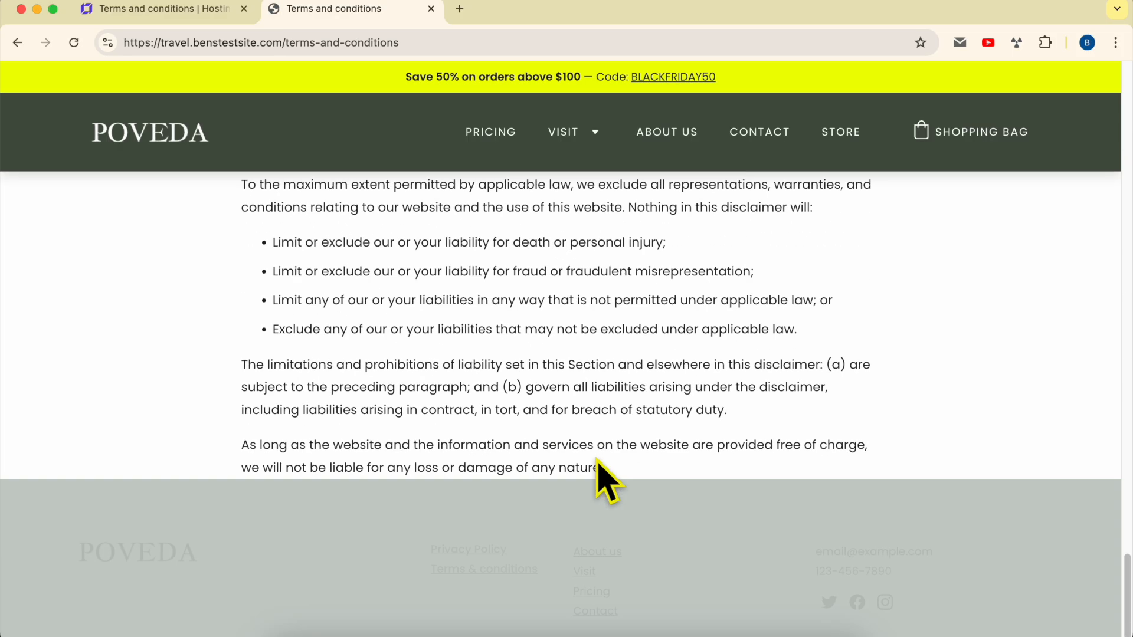
pyautogui.scroll(20, 596, 461)
pyautogui.moveTo(593, 254); pyautogui.dragTo(233, 253)
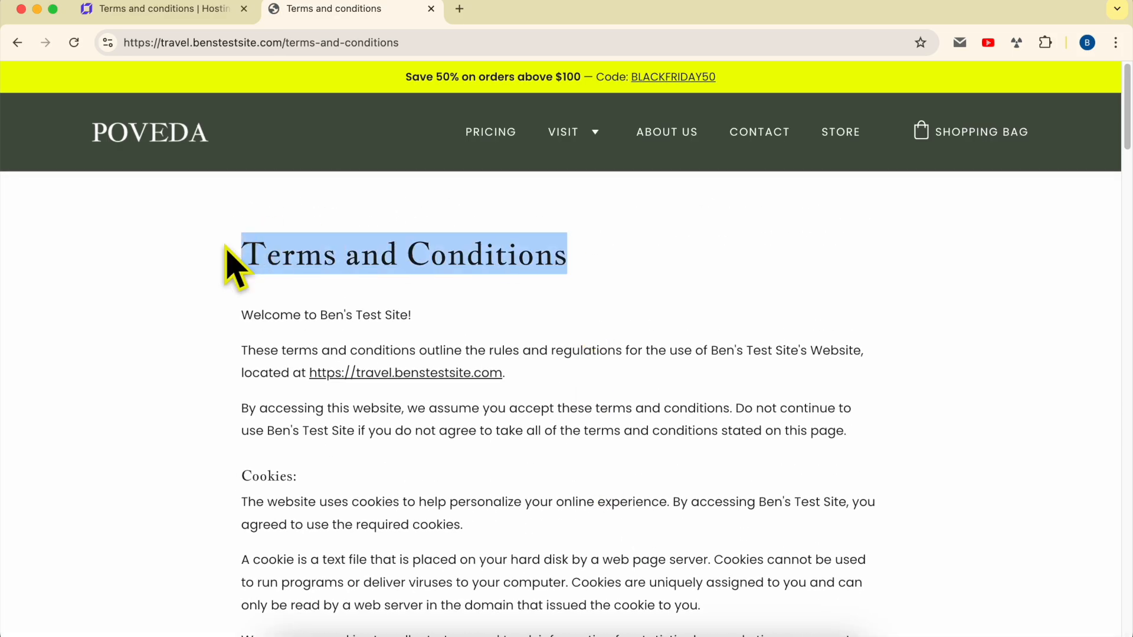
pyautogui.click(611, 249)
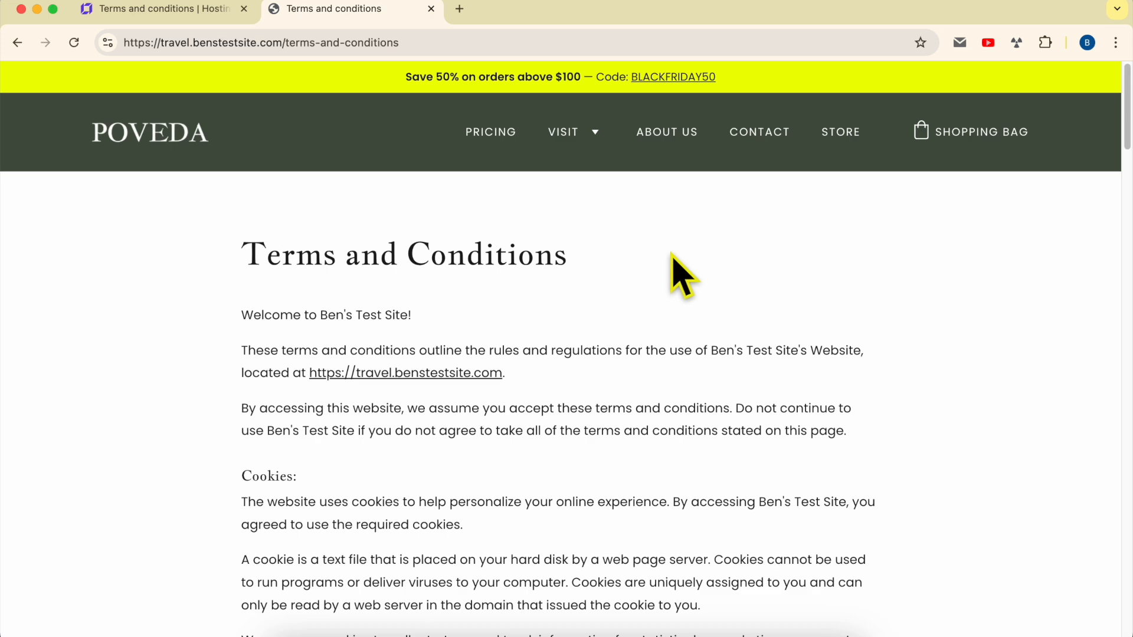
# Step: Return to the Privacy Policy page through the footer link on the Terms and Conditions page
pyautogui.scroll(-10, 534, 381)
pyautogui.scroll(-15, 519, 405)
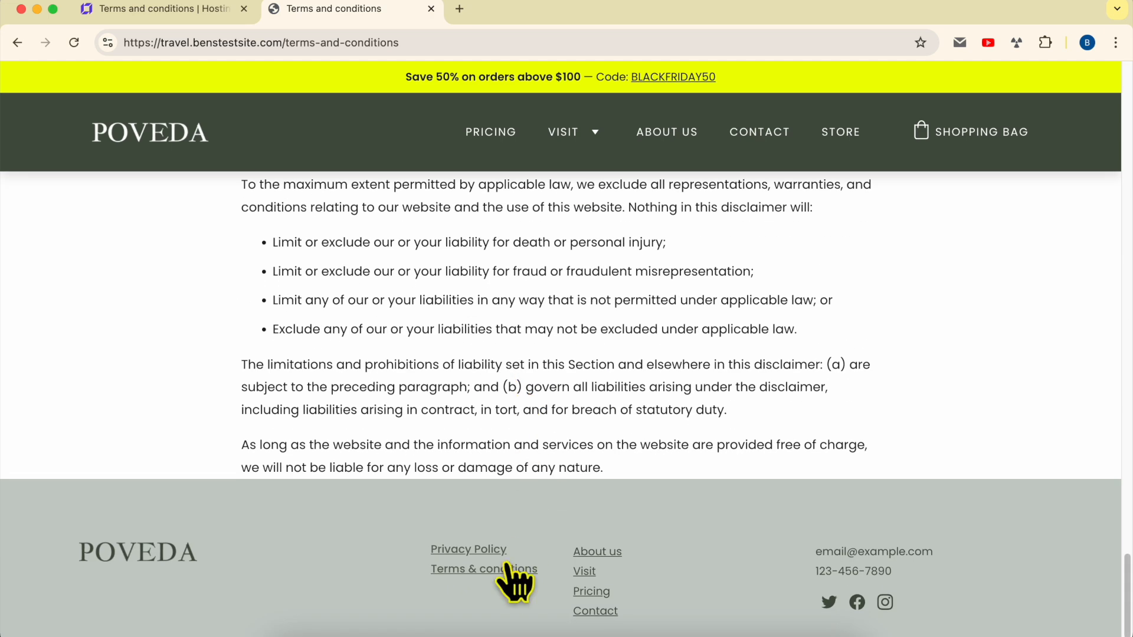
pyautogui.click(496, 550)
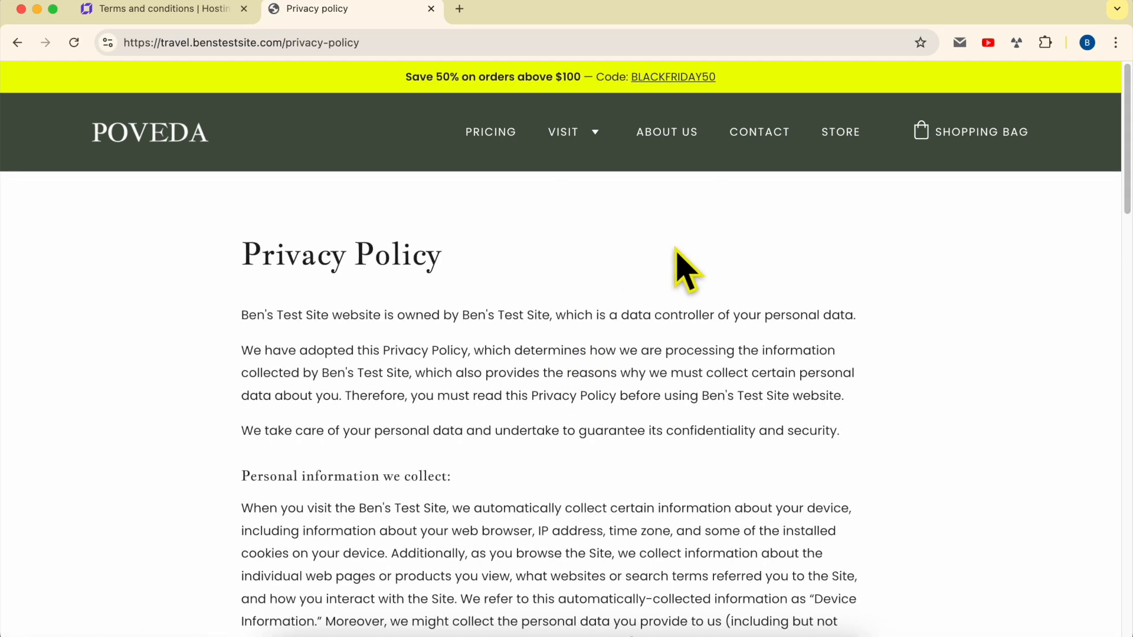